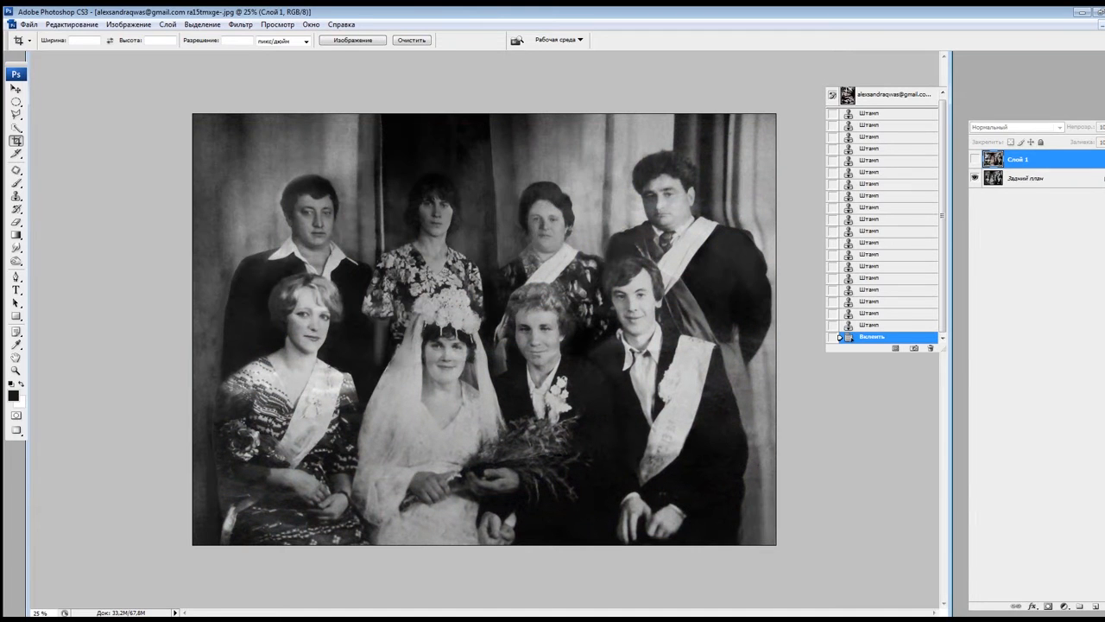
# Step: Compare the restored wedding photo with the damaged original by switching the visibility of the upper layer on and off
pyautogui.click(975, 158)
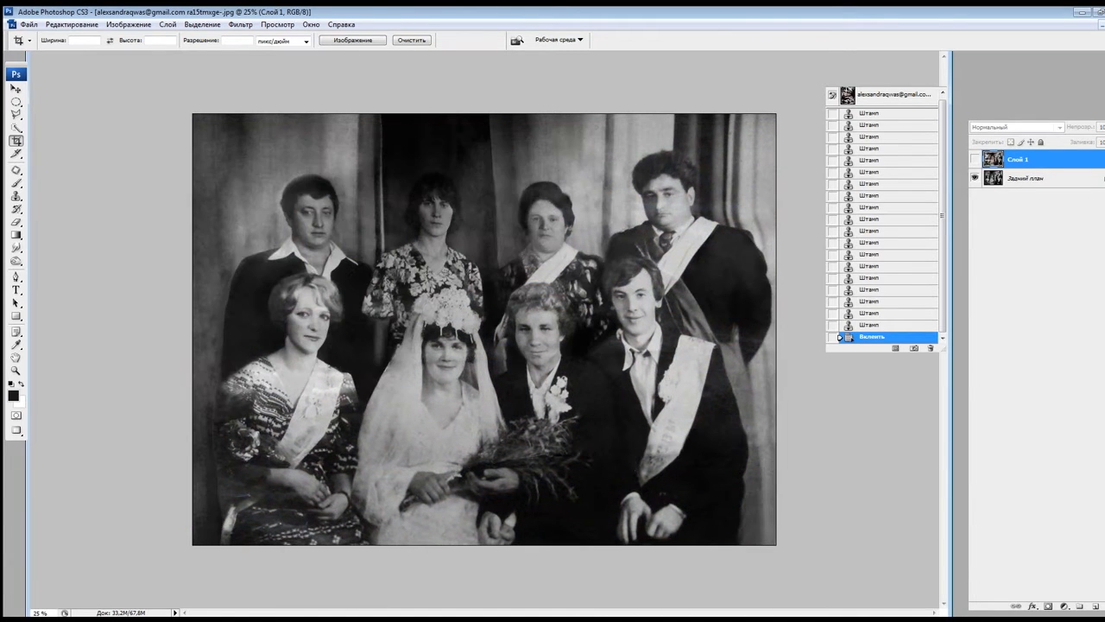
pyautogui.click(975, 159)
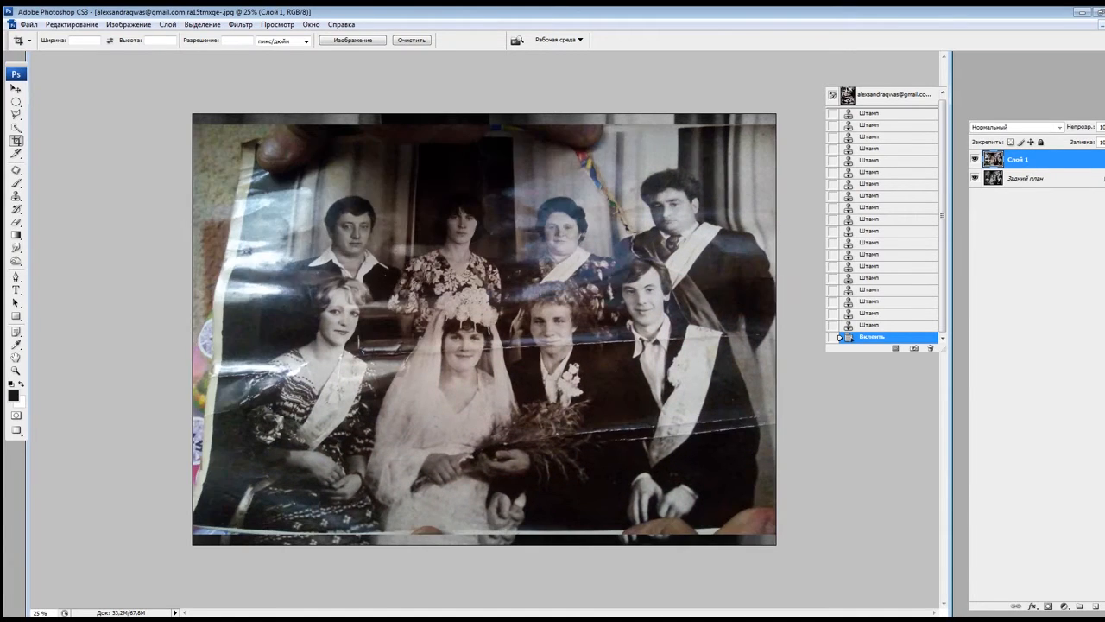
pyautogui.click(975, 159)
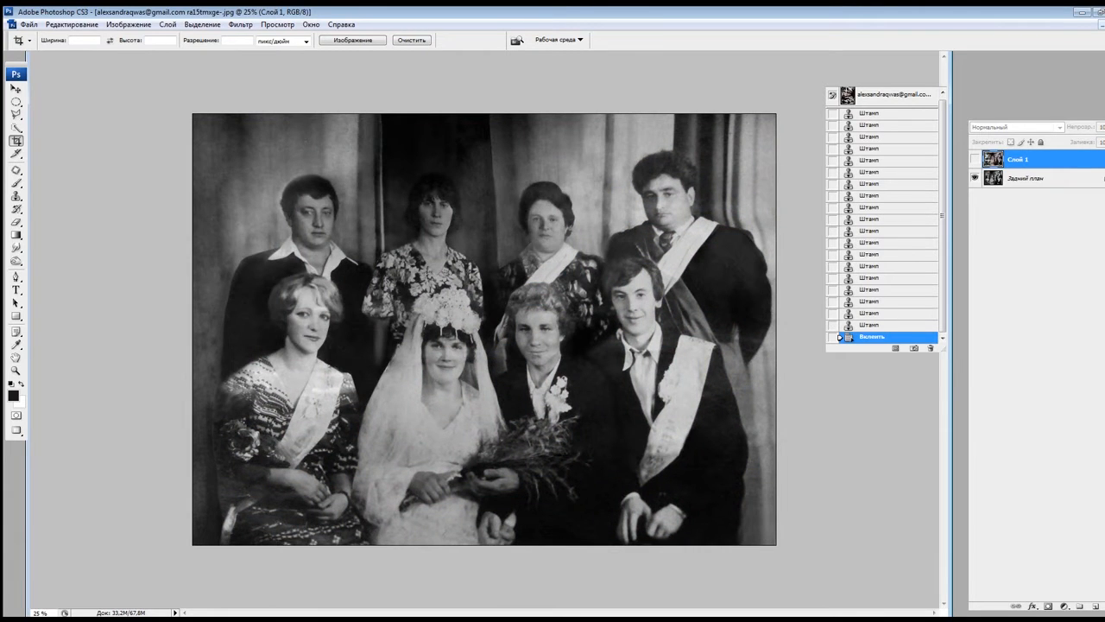
pyautogui.click(975, 159)
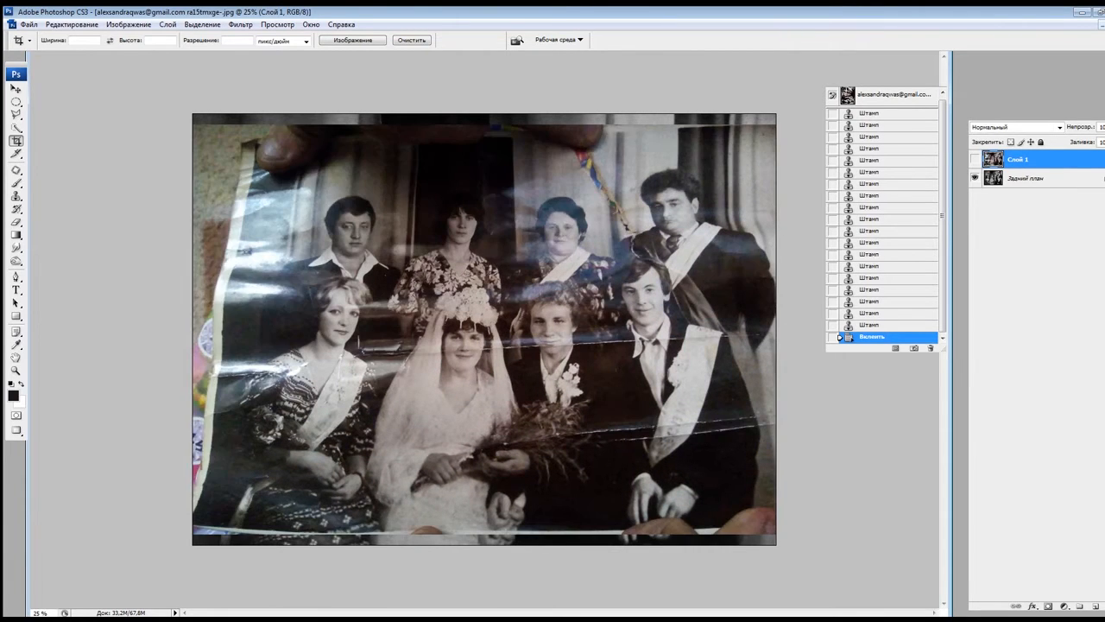
pyautogui.click(975, 159)
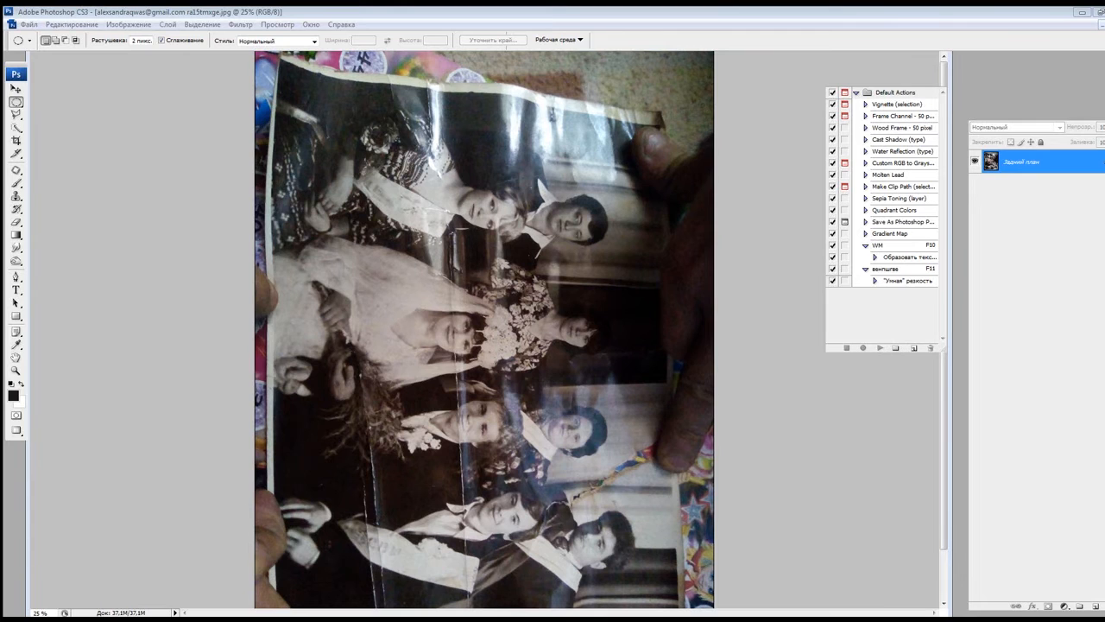
# Step: Turn the photographed picture to landscape orientation and straighten its perspective so it fills the canvas
pyautogui.click(71, 24)
pyautogui.click(74, 49)
pyautogui.click(72, 24)
pyautogui.click(73, 49)
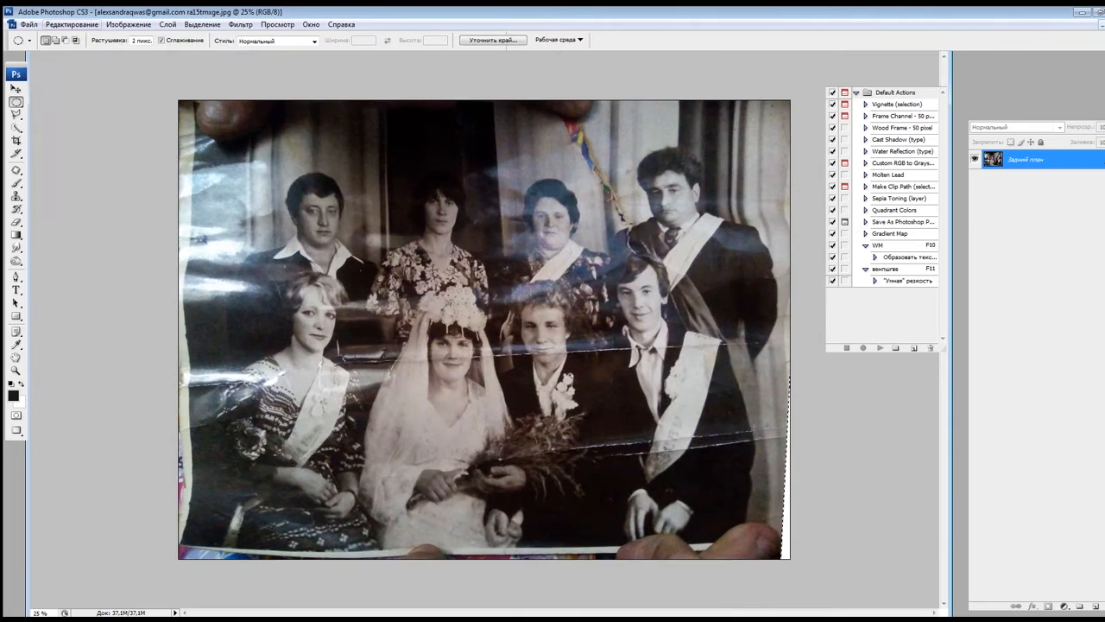
# Step: Patch out the lower horizontal crease across the bride's dress, the bouquet and the dark suits
pyautogui.click(16, 170)
pyautogui.click(801, 445)
pyautogui.scroll(3, 801, 445)
pyautogui.moveTo(557, 354); pyautogui.dragTo(523, 382)
pyautogui.moveTo(509, 356)
pyautogui.mouseDown()
pyautogui.moveTo(458, 357)
pyautogui.moveTo(508, 358)
pyautogui.mouseUp()
pyautogui.moveTo(476, 356); pyautogui.dragTo(476, 381)
pyautogui.scroll(1, 477, 382)
pyautogui.moveTo(326, 376); pyautogui.dragTo(418, 408)
pyautogui.moveTo(380, 411)
pyautogui.mouseDown()
pyautogui.moveTo(376, 424)
pyautogui.moveTo(418, 401)
pyautogui.moveTo(413, 420)
pyautogui.mouseUp()
pyautogui.moveTo(413, 414); pyautogui.dragTo(521, 412)
pyautogui.moveTo(467, 409); pyautogui.dragTo(423, 411)
pyautogui.moveTo(414, 409)
pyautogui.mouseDown()
pyautogui.moveTo(414, 427)
pyautogui.moveTo(404, 415)
pyautogui.mouseUp()
pyautogui.moveTo(383, 413)
pyautogui.mouseDown()
pyautogui.moveTo(363, 375)
pyautogui.moveTo(373, 404)
pyautogui.mouseUp()
pyautogui.moveTo(554, 355); pyautogui.dragTo(444, 378)
pyautogui.moveTo(481, 335)
pyautogui.mouseDown()
pyautogui.moveTo(501, 415)
pyautogui.moveTo(506, 335)
pyautogui.mouseUp()
pyautogui.moveTo(536, 372); pyautogui.dragTo(528, 440)
pyautogui.moveTo(528, 441)
pyautogui.mouseDown()
pyautogui.moveTo(485, 373)
pyautogui.moveTo(345, 380)
pyautogui.mouseUp()
pyautogui.moveTo(401, 383)
pyautogui.mouseDown()
pyautogui.moveTo(337, 433)
pyautogui.moveTo(337, 387)
pyautogui.mouseUp()
pyautogui.moveTo(373, 405); pyautogui.dragTo(328, 496)
pyautogui.moveTo(596, 432); pyautogui.dragTo(416, 379)
pyautogui.moveTo(513, 369); pyautogui.dragTo(466, 414)
pyautogui.moveTo(483, 376); pyautogui.dragTo(524, 411)
pyautogui.moveTo(572, 372)
pyautogui.mouseDown()
pyautogui.moveTo(645, 381)
pyautogui.moveTo(643, 404)
pyautogui.mouseUp()
pyautogui.moveTo(720, 380); pyautogui.dragTo(777, 369)
pyautogui.moveTo(777, 382); pyautogui.dragTo(777, 369)
# Step: Patch the remaining crease marks on the seated man's sash and dark jacket at the photo's right side
pyautogui.hotkey('ctrl', '-')
pyautogui.moveTo(742, 553); pyautogui.dragTo(743, 337)
pyautogui.moveTo(768, 403); pyautogui.dragTo(764, 390)
pyautogui.moveTo(734, 396); pyautogui.dragTo(743, 423)
pyautogui.moveTo(863, 388); pyautogui.dragTo(864, 427)
pyautogui.moveTo(857, 416)
pyautogui.mouseDown()
pyautogui.moveTo(856, 430)
pyautogui.moveTo(893, 387)
pyautogui.moveTo(850, 399)
pyautogui.mouseUp()
pyautogui.moveTo(784, 408); pyautogui.dragTo(742, 403)
pyautogui.moveTo(688, 421)
pyautogui.mouseDown()
pyautogui.moveTo(703, 444)
pyautogui.moveTo(744, 383)
pyautogui.moveTo(694, 423)
pyautogui.mouseUp()
pyautogui.moveTo(669, 420); pyautogui.dragTo(661, 393)
pyautogui.moveTo(644, 418); pyautogui.dragTo(641, 430)
pyautogui.moveTo(615, 426); pyautogui.dragTo(639, 393)
pyautogui.moveTo(630, 451); pyautogui.dragTo(629, 462)
pyautogui.moveTo(612, 456); pyautogui.dragTo(673, 354)
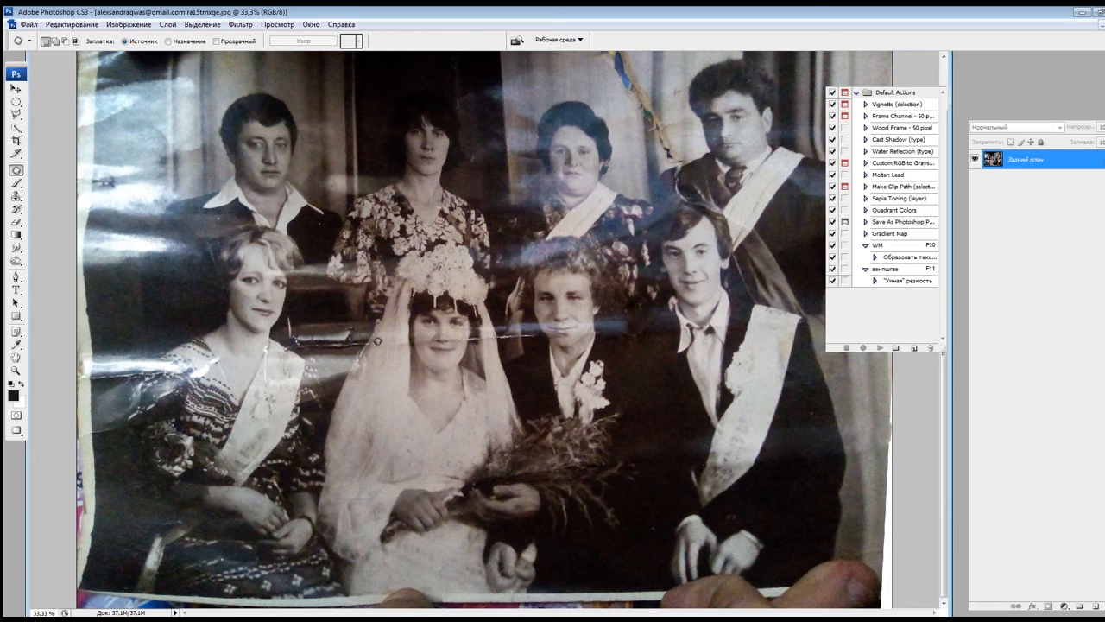
# Step: Patch out the white crease line running from the bride's face across her veil towards the groom
pyautogui.scroll(1, 432, 423)
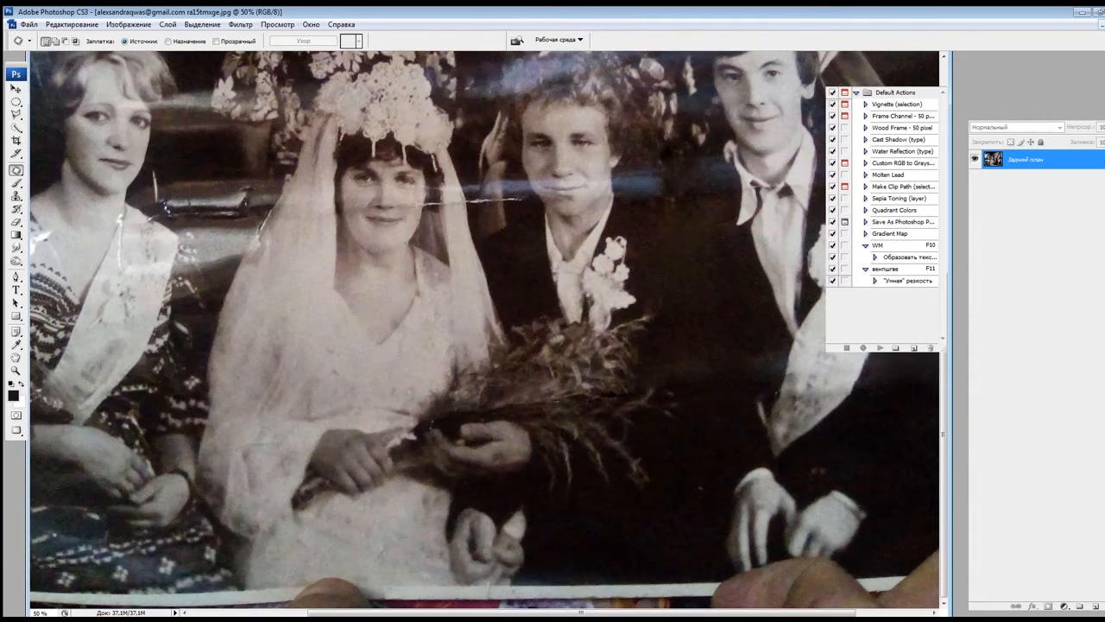
pyautogui.scroll(1, 459, 410)
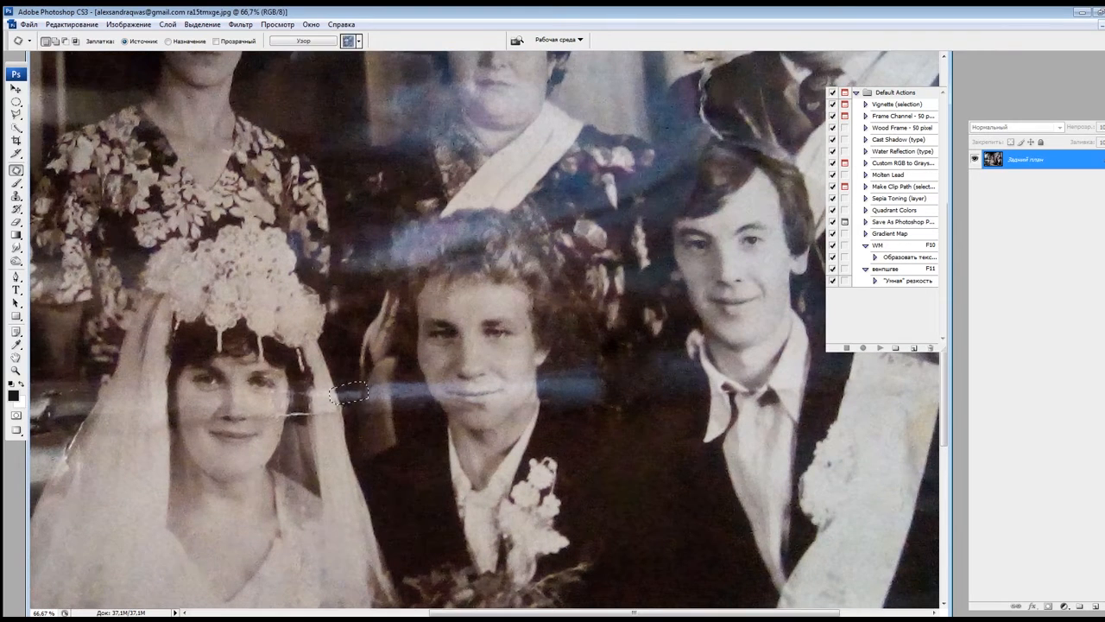
pyautogui.moveTo(349, 393); pyautogui.dragTo(338, 373)
pyautogui.moveTo(323, 410)
pyautogui.mouseDown()
pyautogui.moveTo(304, 427)
pyautogui.moveTo(358, 399)
pyautogui.mouseUp()
pyautogui.scroll(1, 358, 399)
pyautogui.moveTo(258, 405); pyautogui.dragTo(343, 370)
pyautogui.moveTo(353, 386)
pyautogui.mouseDown()
pyautogui.moveTo(347, 401)
pyautogui.moveTo(343, 380)
pyautogui.mouseUp()
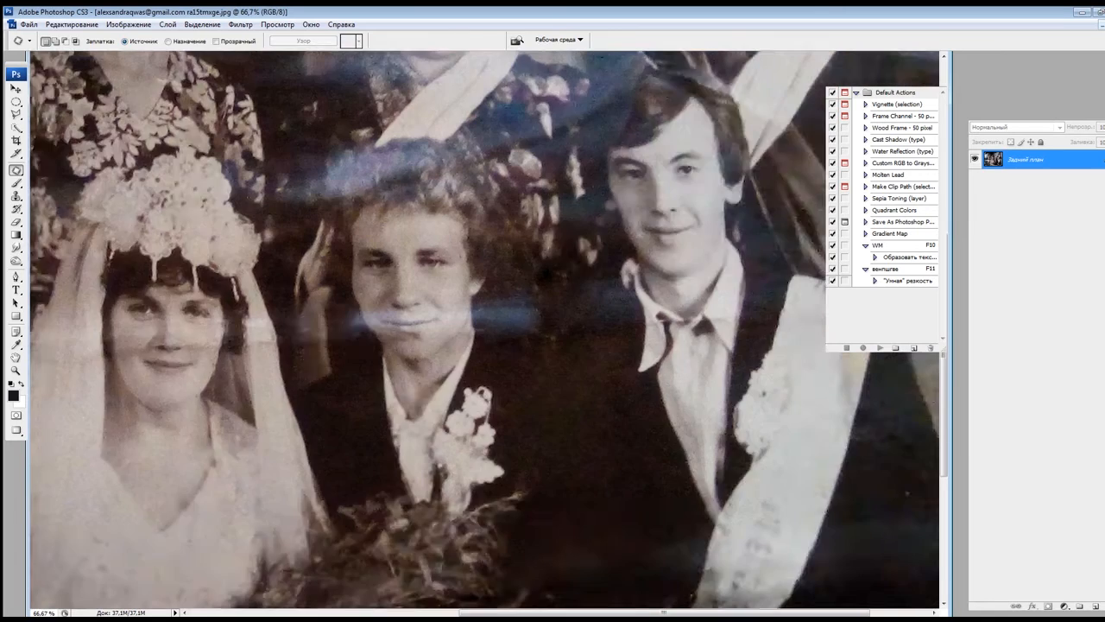
# Step: Outline the groom's cheek and mouth and retouch the glare there with the Clone Stamp in Normal mode at 51% opacity
pyautogui.press('s')
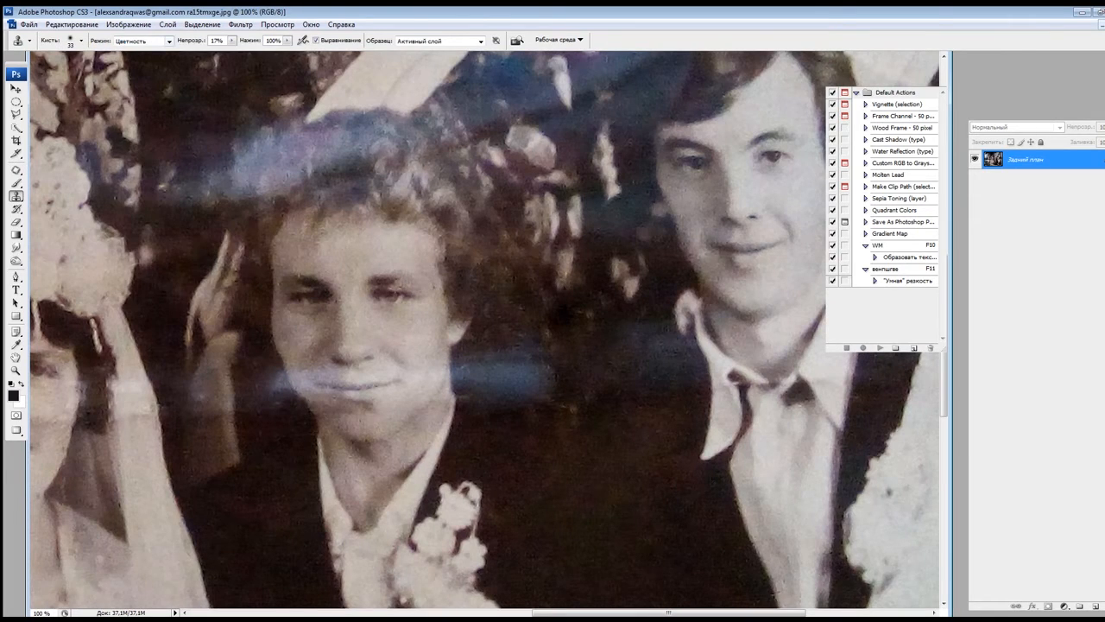
pyautogui.scroll(1, 286, 427)
pyautogui.hotkey('alt', 'shift', 'n')
pyautogui.press('5')
pyautogui.press('1')
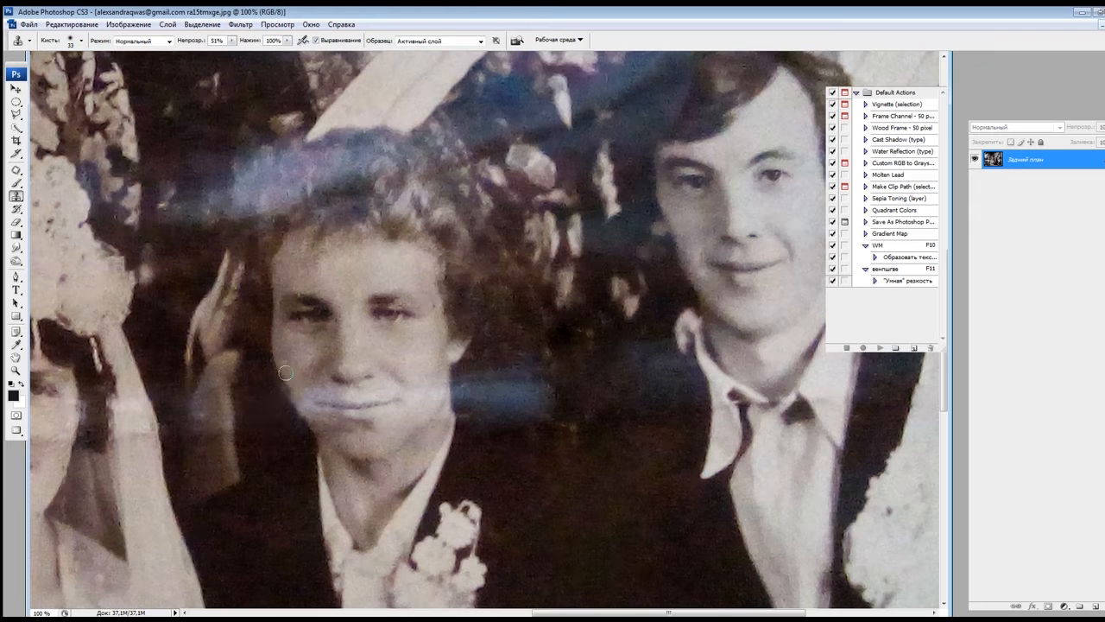
pyautogui.press('l')
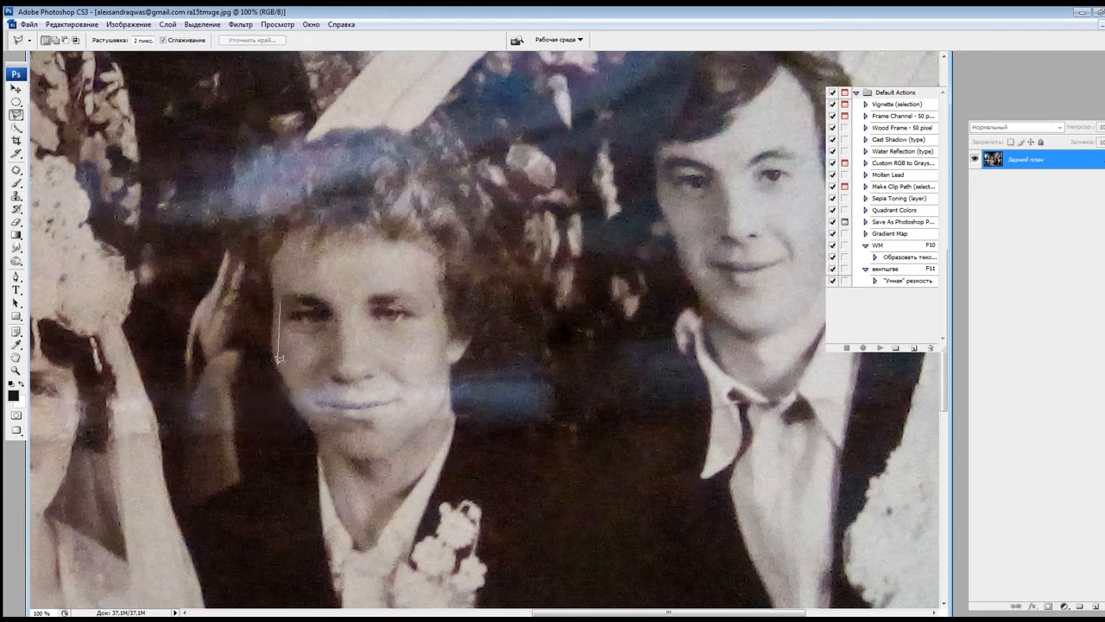
pyautogui.moveTo(354, 445); pyautogui.dragTo(289, 304)
pyautogui.press('s')
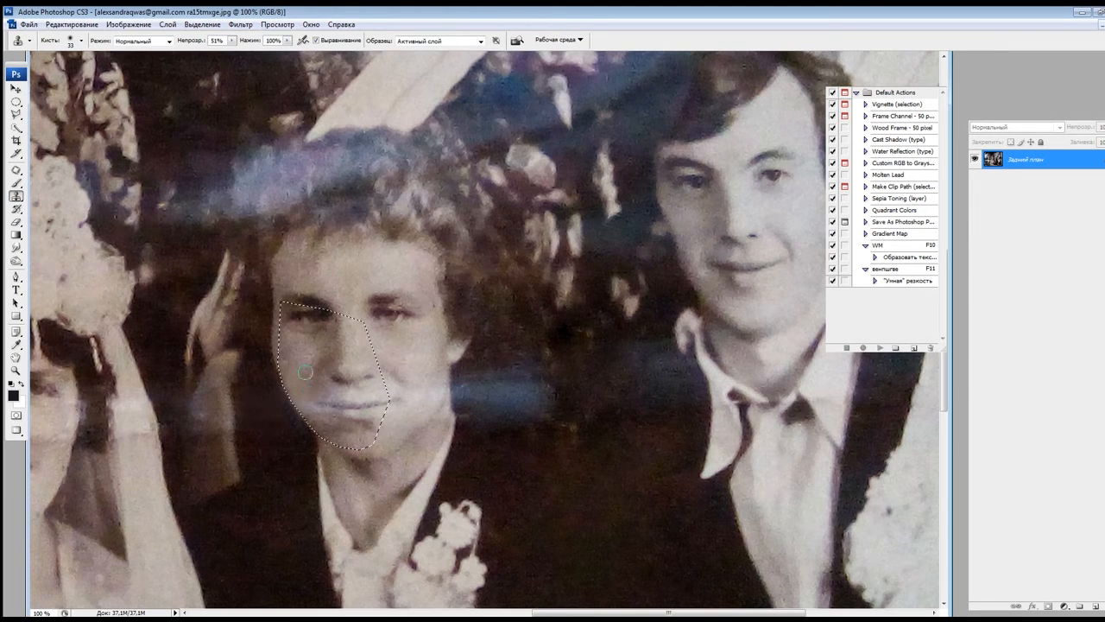
pyautogui.moveTo(397, 380); pyautogui.dragTo(294, 391)
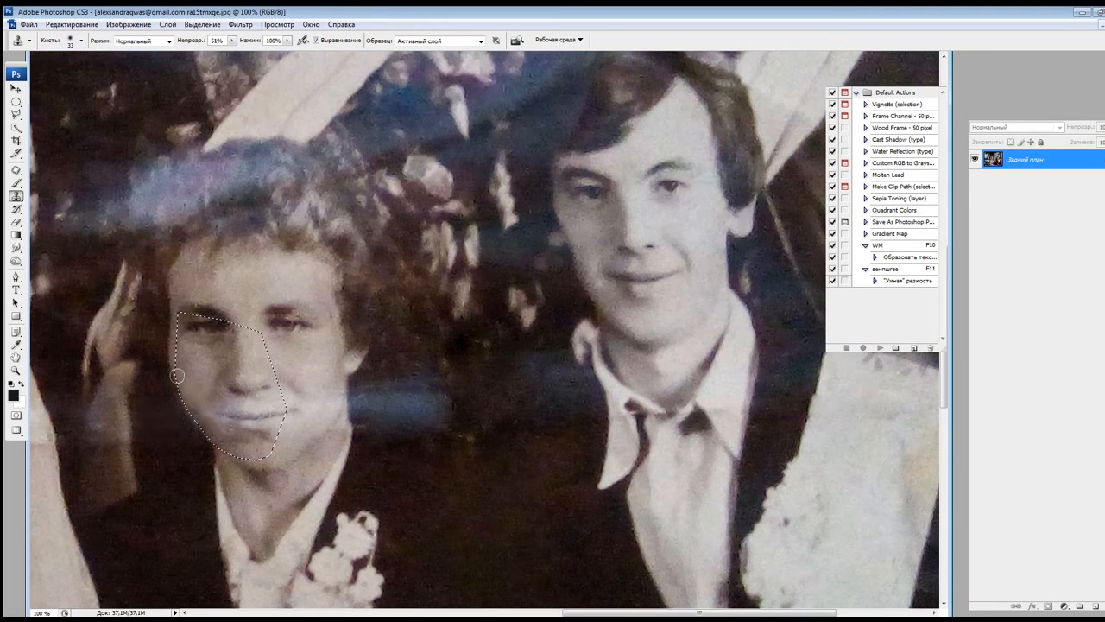
pyautogui.hotkey('ctrl', 'd')
# Step: Patch the uneven marks along the groom's cheek and jaw
pyautogui.press('j')
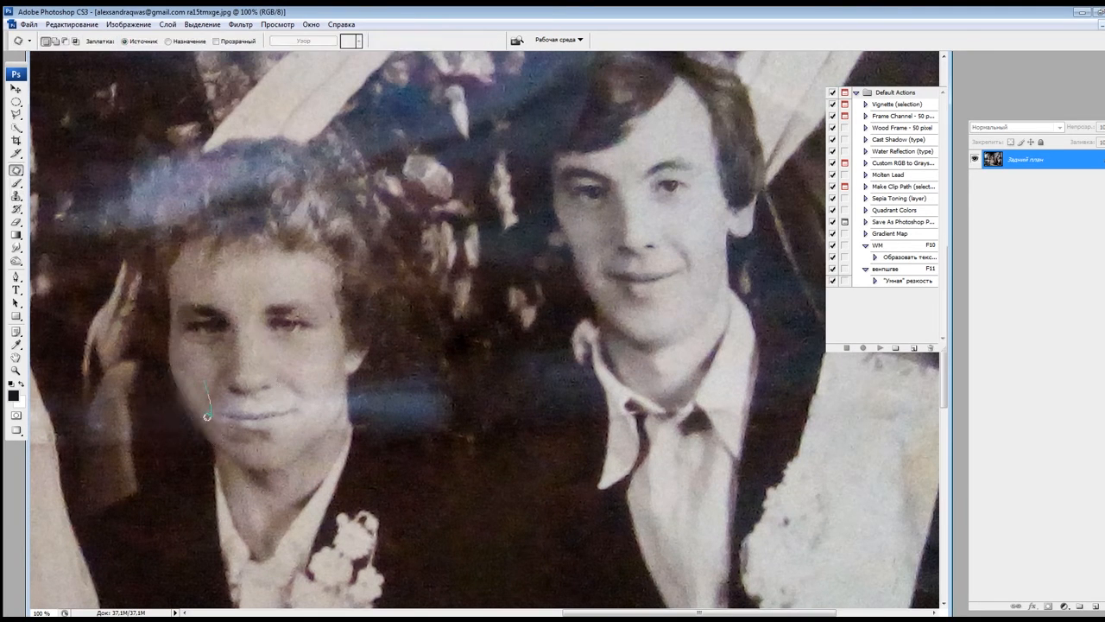
pyautogui.moveTo(220, 438); pyautogui.dragTo(197, 405)
pyautogui.scroll(1, 191, 400)
pyautogui.moveTo(214, 322); pyautogui.dragTo(232, 431)
pyautogui.scroll(-2, 378, 360)
pyautogui.hotkey('ctrl', 'd')
# Step: Select the bright glare band across the groom's lower face and copy it to a new layer
pyautogui.press('l')
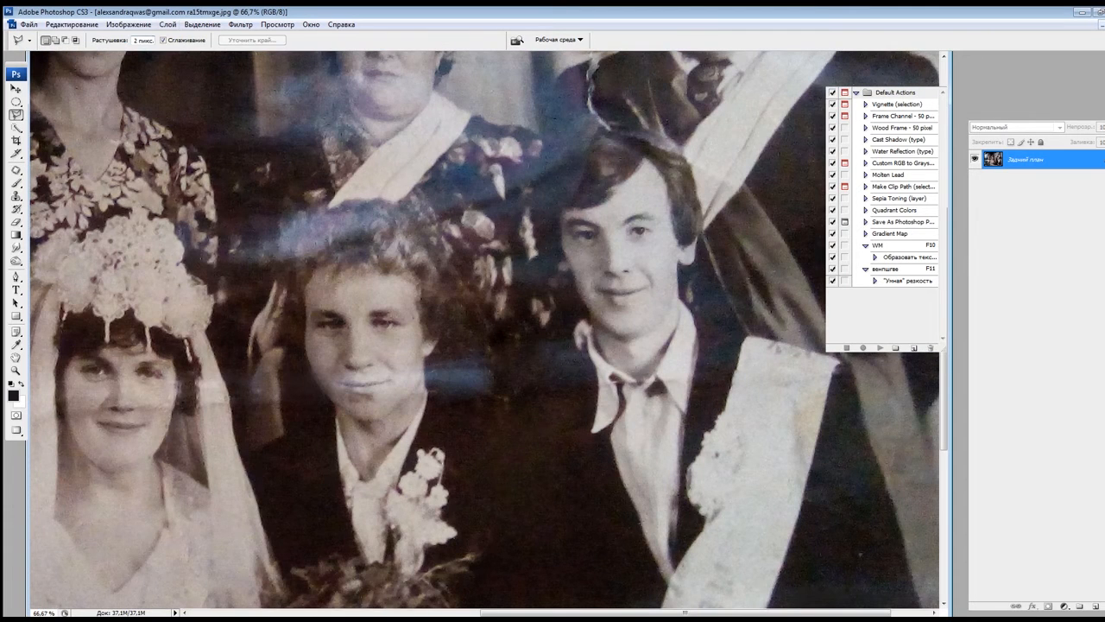
pyautogui.click(432, 394)
pyautogui.click(490, 392)
pyautogui.click(490, 372)
pyautogui.hotkey('ctrl', 'j')
# Step: Darken the copied glare band with Levels, setting the midtones to 0.87 and the output white to 217
pyautogui.hotkey('ctrl', 'l')
pyautogui.moveTo(850, 388); pyautogui.dragTo(828, 387)
pyautogui.moveTo(775, 338); pyautogui.dragTo(782, 337)
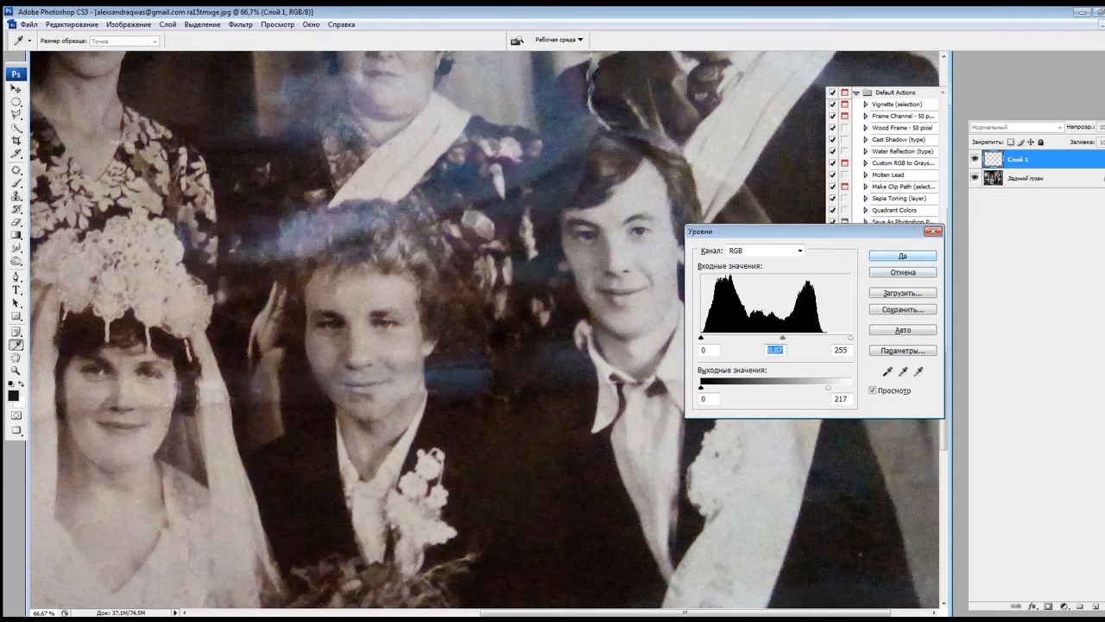
pyautogui.click(903, 256)
# Step: Convert the image to Lab color without flattening and on to grayscale, discarding the color information
pyautogui.click(129, 25)
pyautogui.moveTo(125, 38)
pyautogui.click(265, 105)
pyautogui.click(738, 235)
pyautogui.click(128, 24)
pyautogui.click(286, 48)
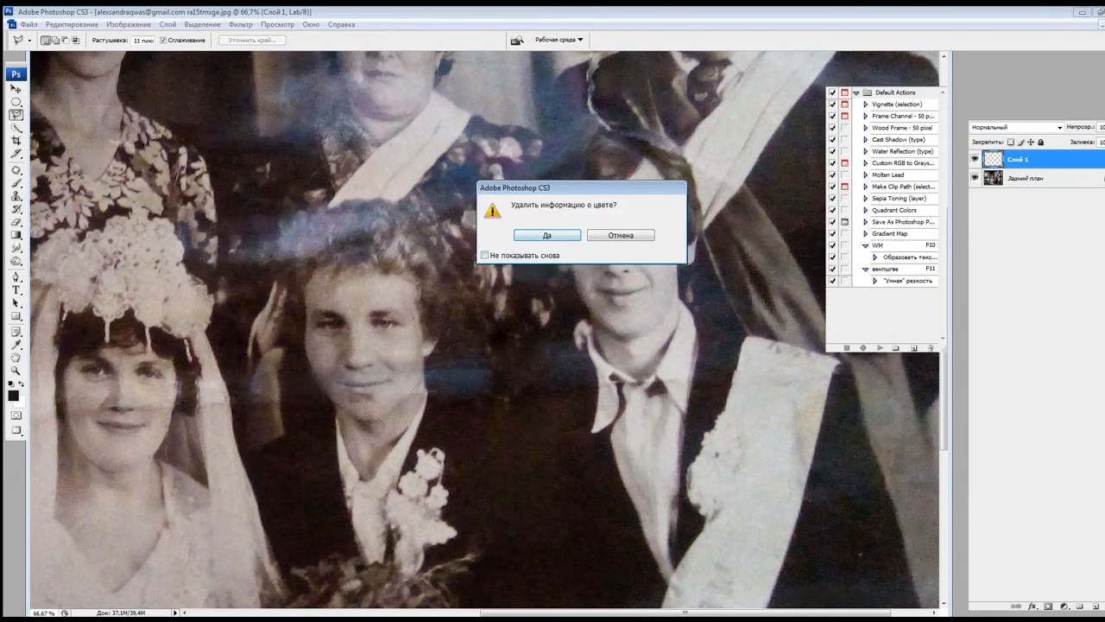
pyautogui.click(544, 233)
# Step: Clone dark suit texture over the glare band between the groom and the seated man beside him
pyautogui.scroll(1, 509, 457)
pyautogui.moveTo(385, 316)
pyautogui.mouseDown()
pyautogui.moveTo(635, 327)
pyautogui.moveTo(605, 281)
pyautogui.mouseUp()
pyautogui.scroll(-1, 608, 320)
pyautogui.press('s')
pyautogui.keyDown('alt'); pyautogui.click(589, 380); pyautogui.keyUp('alt')
pyautogui.moveTo(528, 333)
pyautogui.mouseDown()
pyautogui.moveTo(506, 331)
pyautogui.moveTo(519, 380)
pyautogui.moveTo(553, 389)
pyautogui.moveTo(552, 337)
pyautogui.moveTo(569, 319)
pyautogui.moveTo(586, 325)
pyautogui.moveTo(568, 321)
pyautogui.moveTo(588, 340)
pyautogui.moveTo(532, 341)
pyautogui.mouseUp()
pyautogui.keyDown('alt'); pyautogui.click(544, 314); pyautogui.keyUp('alt')
pyautogui.keyDown('alt'); pyautogui.click(569, 320); pyautogui.keyUp('alt')
# Step: Patch the uneven dark area on the seated man's jacket next to his shirt
pyautogui.click(16, 170)
pyautogui.moveTo(573, 347); pyautogui.dragTo(608, 417)
pyautogui.hotkey('ctrl', 'd')
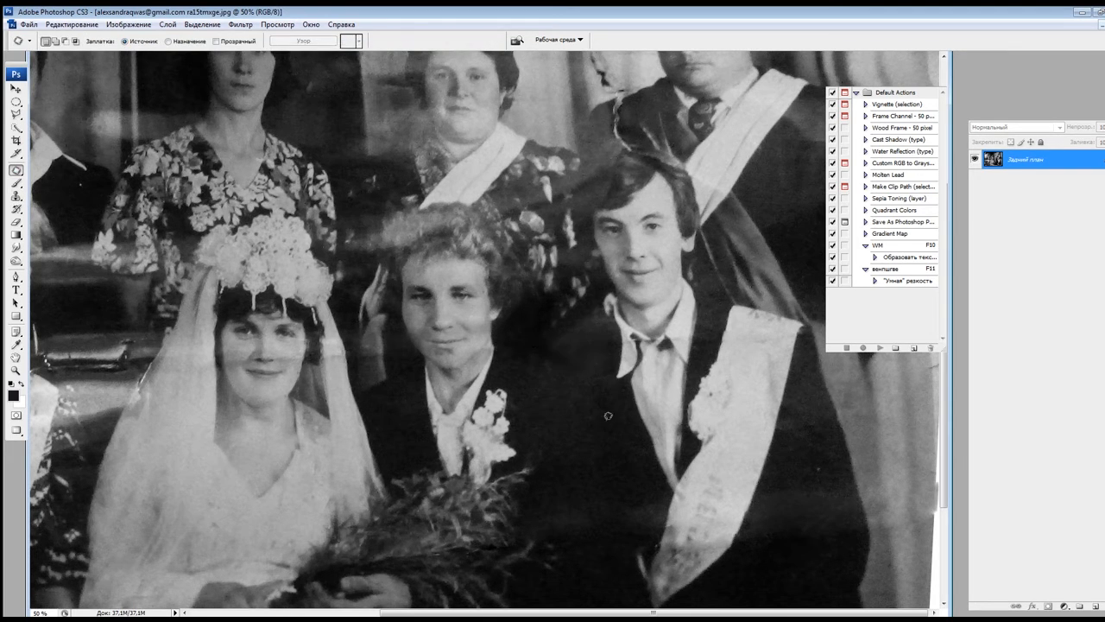
# Step: Retouch the seated man's dark jacket with the Clone Stamp at 25% opacity and a 50-pixel brush
pyautogui.press('s')
pyautogui.scroll(-3, 63, 220)
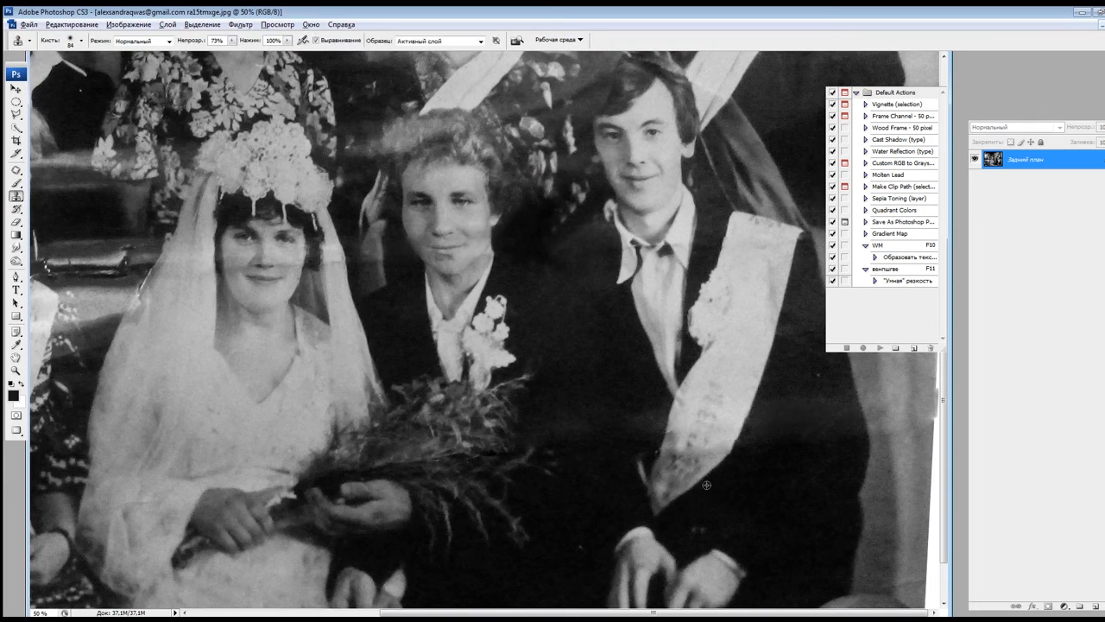
pyautogui.moveTo(232, 40); pyautogui.dragTo(196, 54)
pyautogui.rightClick(618, 312)
pyautogui.doubleClick(734, 326)
pyautogui.write('50')
pyautogui.keyDown('alt'); pyautogui.click(586, 258); pyautogui.keyUp('alt')
pyautogui.scroll(-2, 614, 259)
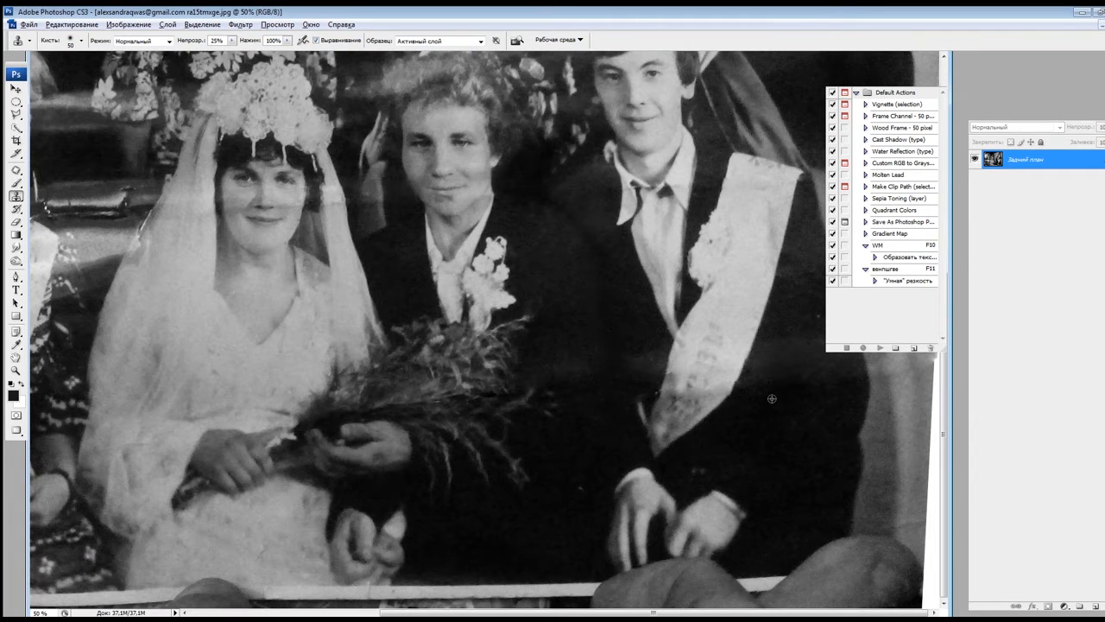
# Step: Patch the specks between the bouquet and the seated man's hands, and set the Clone Stamp to 62% opacity
pyautogui.press('j')
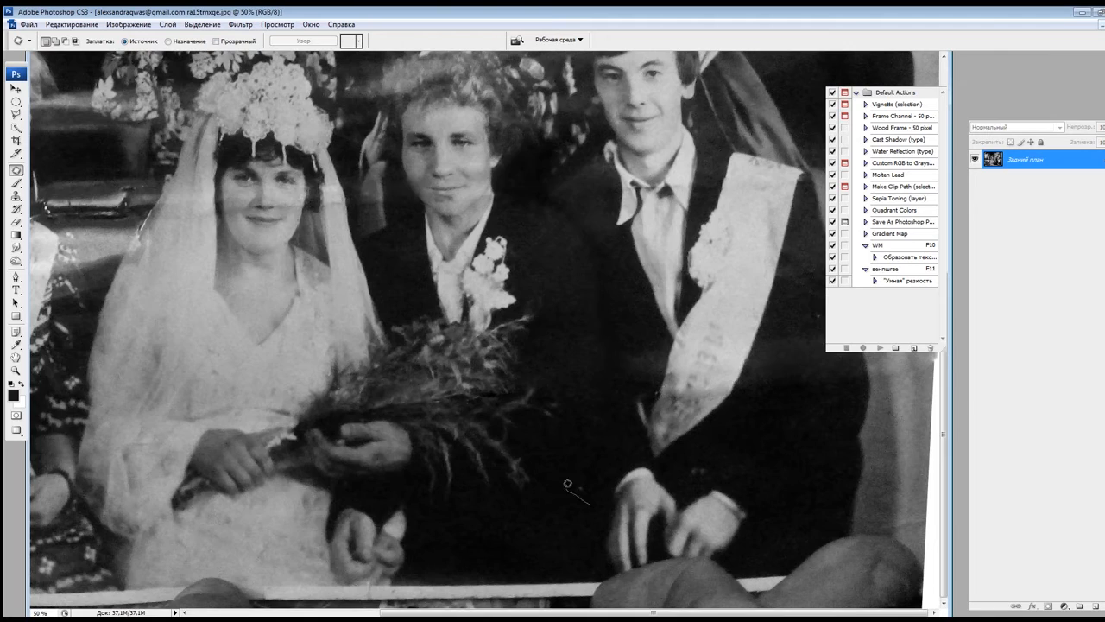
pyautogui.press('s')
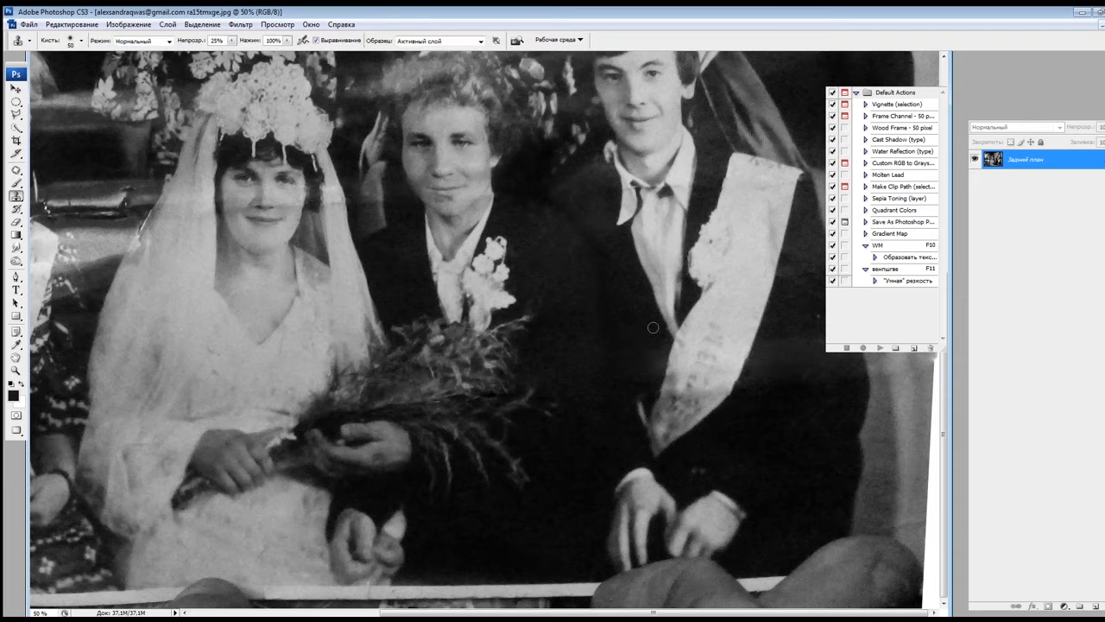
pyautogui.press('6')
pyautogui.press('2')
pyautogui.scroll(2, 662, 384)
pyautogui.scroll(2, 858, 397)
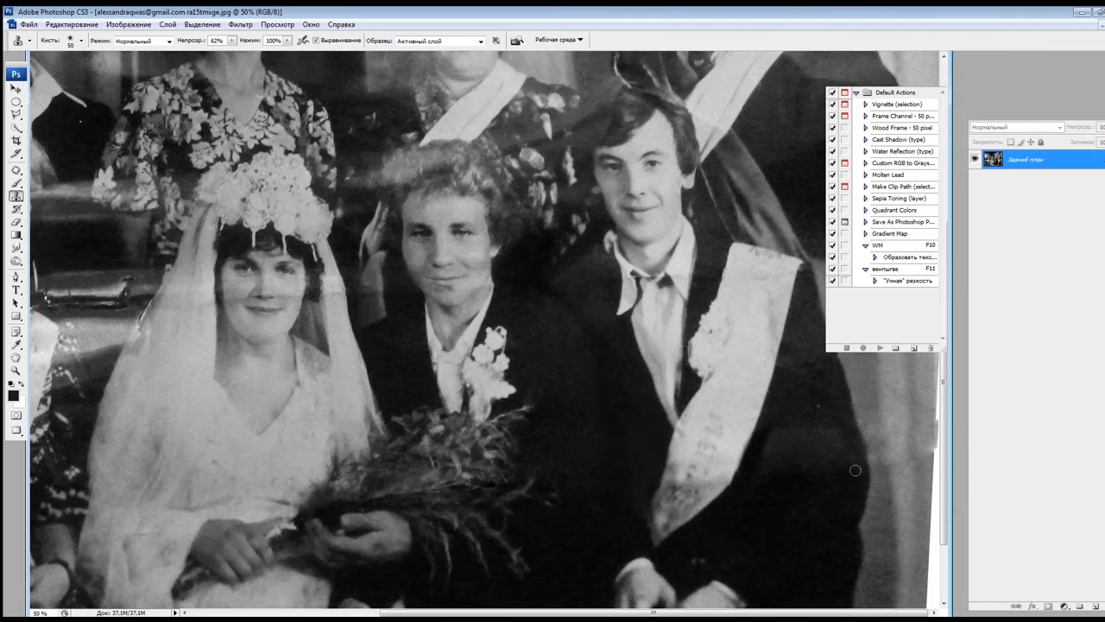
# Step: Patch the blotchy area on the seated man's sleeve beside his sash
pyautogui.press('j')
pyautogui.moveTo(810, 415); pyautogui.dragTo(795, 510)
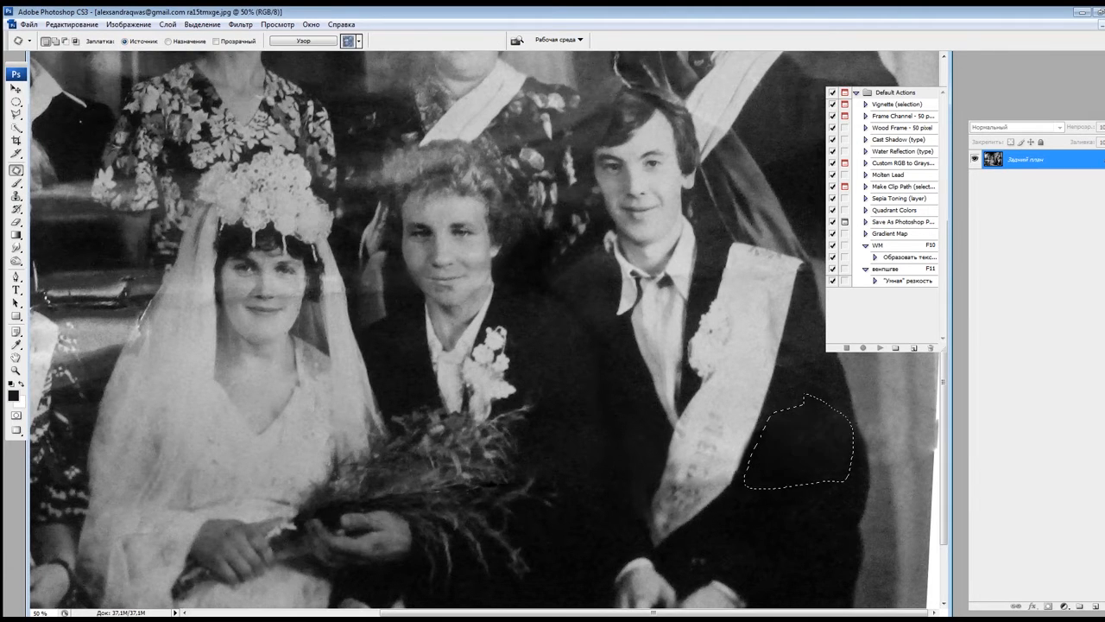
pyautogui.hotkey('ctrl', 'd')
# Step: Patch the light marks in the dark area beside the groom's hair
pyautogui.scroll(3, 446, 259)
pyautogui.moveTo(420, 318); pyautogui.dragTo(428, 352)
pyautogui.moveTo(428, 352)
pyautogui.mouseDown()
pyautogui.moveTo(435, 326)
pyautogui.moveTo(429, 352)
pyautogui.mouseUp()
pyautogui.moveTo(420, 343); pyautogui.dragTo(449, 339)
pyautogui.hotkey('ctrl', 'd')
# Step: Outline the hazy area between the groom's hair and the woman behind him, and clone dark texture over it at 62% opacity
pyautogui.press('l')
pyautogui.click(566, 283)
pyautogui.click(510, 289)
pyautogui.click(380, 413)
pyautogui.click(353, 402)
pyautogui.click(332, 233)
pyautogui.click(389, 206)
pyautogui.click(566, 283)
pyautogui.click(567, 234)
pyautogui.press('s')
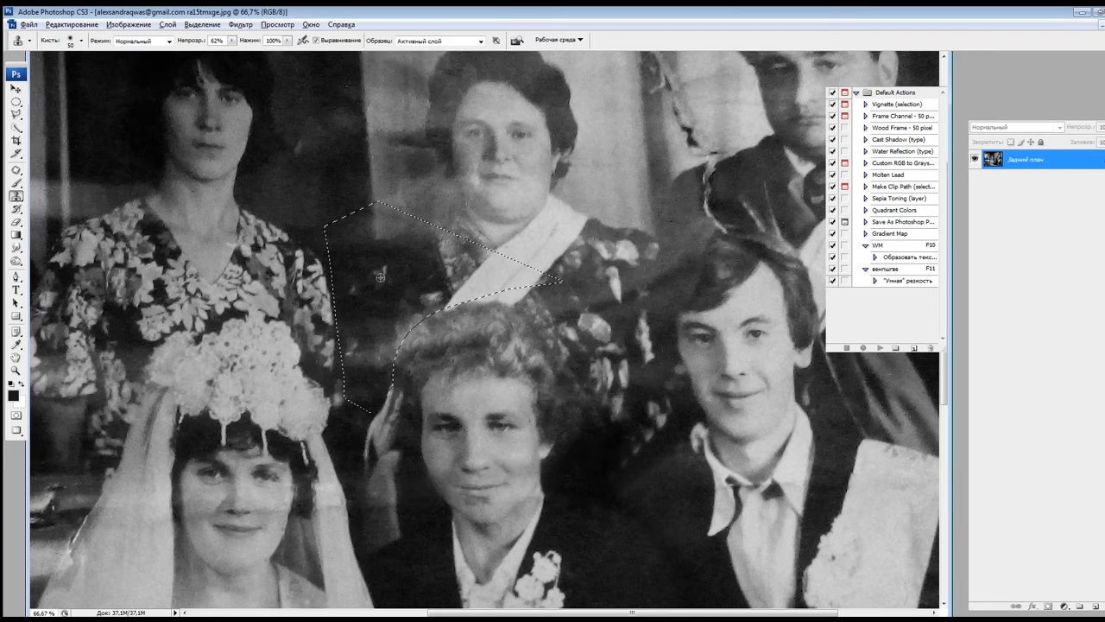
pyautogui.scroll(-2, 509, 273)
pyautogui.keyDown('alt'); pyautogui.click(511, 279); pyautogui.keyUp('alt')
pyautogui.moveTo(516, 298)
pyautogui.mouseDown()
pyautogui.moveTo(544, 286)
pyautogui.moveTo(521, 309)
pyautogui.mouseUp()
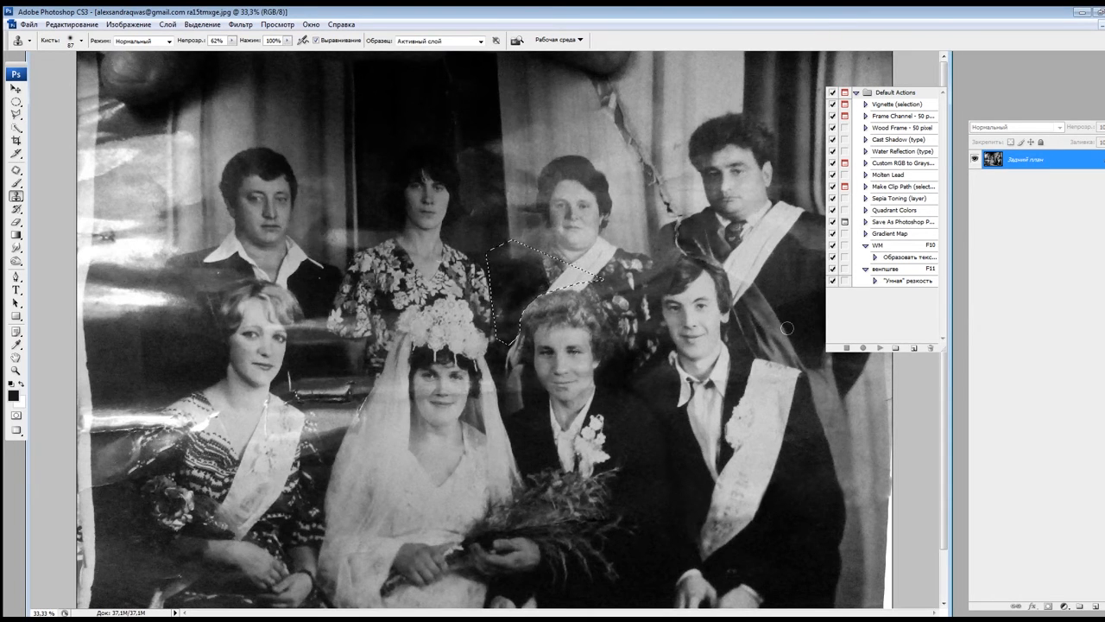
pyautogui.hotkey('ctrl', 'd')
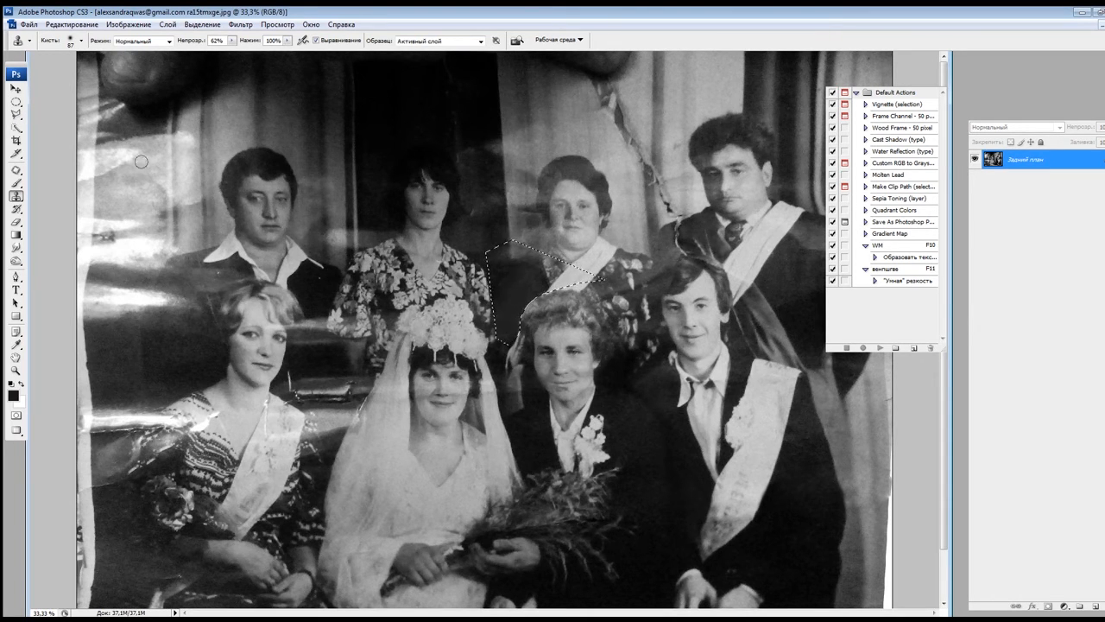
# Step: Smudge the edge of the groom's hair and patch the dark area beside it
pyautogui.press('r')
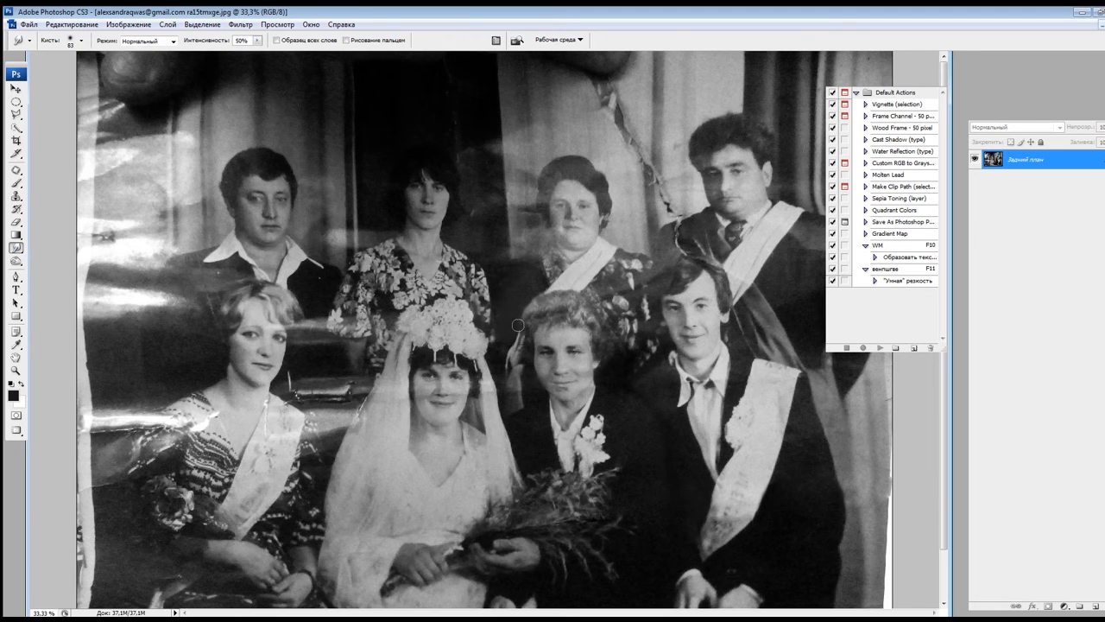
pyautogui.hotkey('alt', 'space')
pyautogui.scroll(2, 543, 308)
pyautogui.press('j')
pyautogui.moveTo(446, 284); pyautogui.dragTo(397, 302)
pyautogui.moveTo(421, 305)
pyautogui.mouseDown()
pyautogui.moveTo(485, 303)
pyautogui.moveTo(445, 288)
pyautogui.mouseUp()
pyautogui.hotkey('ctrl', 'd')
pyautogui.hotkey('ctrl', 'd')
# Step: Patch the faint light band in the gap between the bride's veil and the groom
pyautogui.scroll(-1, 482, 304)
pyautogui.moveTo(423, 432); pyautogui.dragTo(474, 396)
pyautogui.moveTo(445, 398)
pyautogui.mouseDown()
pyautogui.moveTo(473, 391)
pyautogui.moveTo(444, 398)
pyautogui.mouseUp()
pyautogui.hotkey('ctrl', 'd')
pyautogui.hotkey('ctrl', 'd')
# Step: Patch the remaining crease and light marks on both sides of the bride's veil
pyautogui.scroll(1, 483, 390)
pyautogui.moveTo(371, 399)
pyautogui.mouseDown()
pyautogui.moveTo(387, 404)
pyautogui.moveTo(362, 400)
pyautogui.mouseUp()
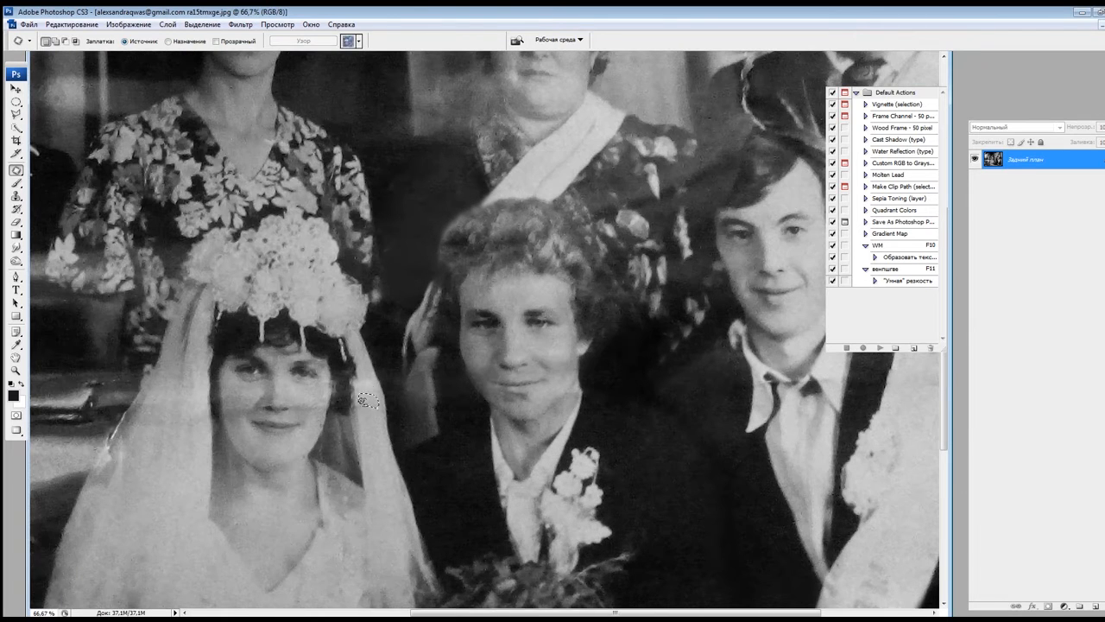
pyautogui.moveTo(402, 363); pyautogui.dragTo(395, 412)
pyautogui.hotkey('ctrl', 'd')
pyautogui.moveTo(370, 422)
pyautogui.mouseDown()
pyautogui.moveTo(352, 435)
pyautogui.moveTo(297, 413)
pyautogui.mouseUp()
pyautogui.hotkey('ctrl', 'd')
pyautogui.moveTo(288, 420); pyautogui.dragTo(327, 545)
pyautogui.hotkey('ctrl', 'd')
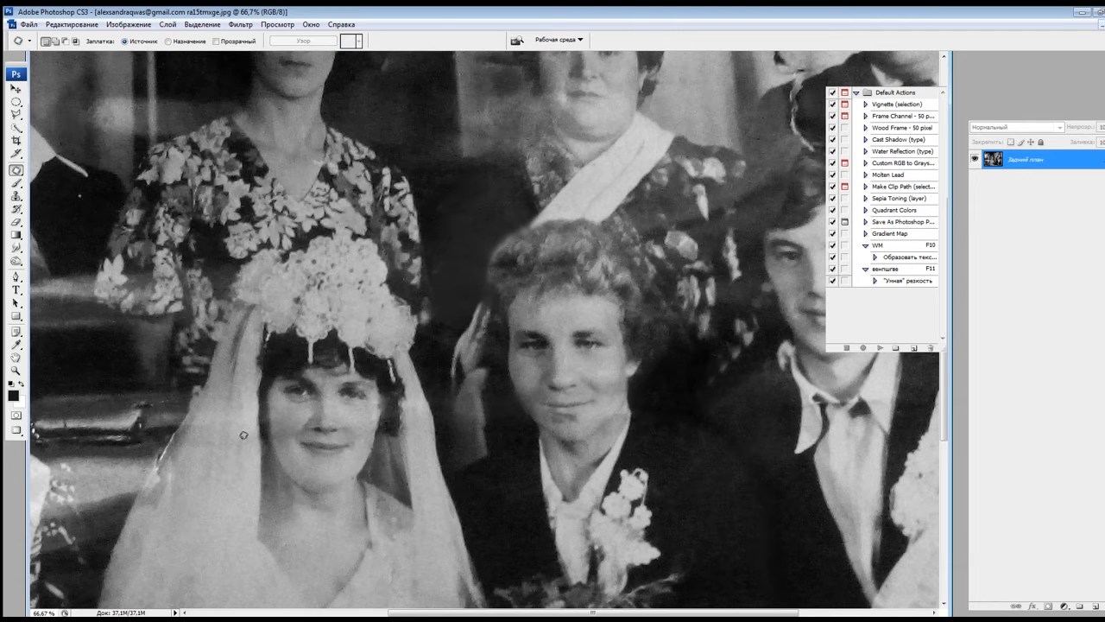
# Step: Patch the light crease marks on the outer edge of the bride's veil beside the seated woman
pyautogui.scroll(-1, 235, 433)
pyautogui.moveTo(373, 412); pyautogui.dragTo(351, 458)
pyautogui.moveTo(424, 375); pyautogui.dragTo(416, 378)
pyautogui.moveTo(406, 391); pyautogui.dragTo(384, 439)
pyautogui.hotkey('ctrl', 'd')
# Step: Try to patch the light band beside the bride's veil, and step back before that patch
pyautogui.moveTo(406, 372); pyautogui.dragTo(323, 374)
pyautogui.moveTo(365, 390); pyautogui.dragTo(346, 323)
pyautogui.hotkey('ctrl', 'd')
pyautogui.hotkey('ctrl', 'alt', 'z')
pyautogui.hotkey('ctrl', 'alt', 'z')
pyautogui.hotkey('ctrl', 'alt', 'z')
# Step: Outline the area between the seated woman and the bride's veil, and clone dark texture over the sofa and glare at 62% opacity
pyautogui.click(17, 115)
pyautogui.click(300, 366)
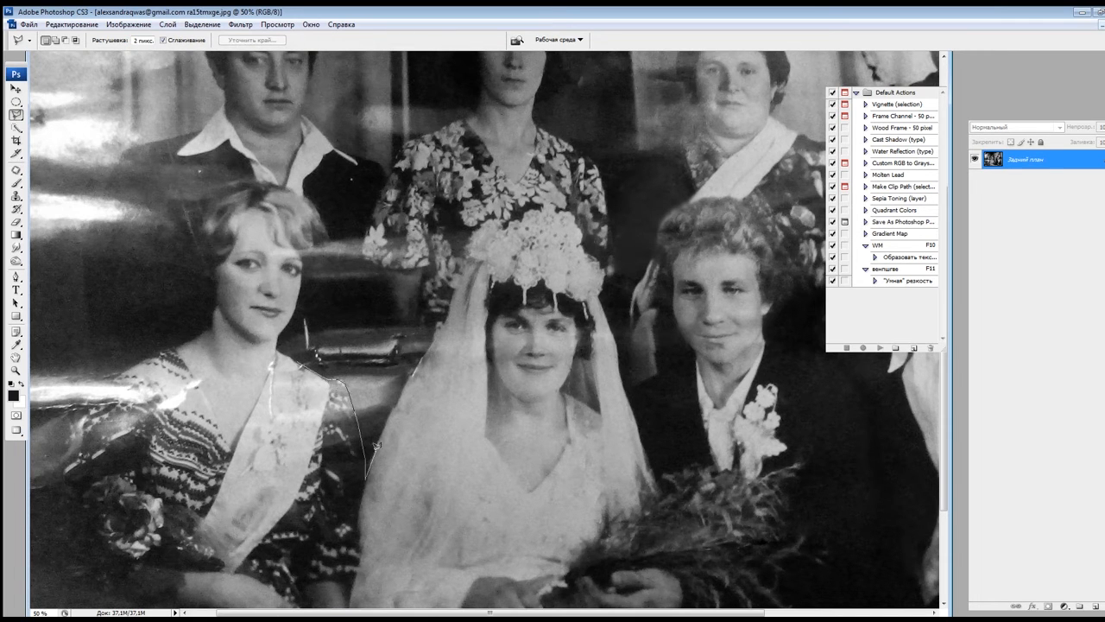
pyautogui.click(278, 346)
pyautogui.scroll(-2, 278, 345)
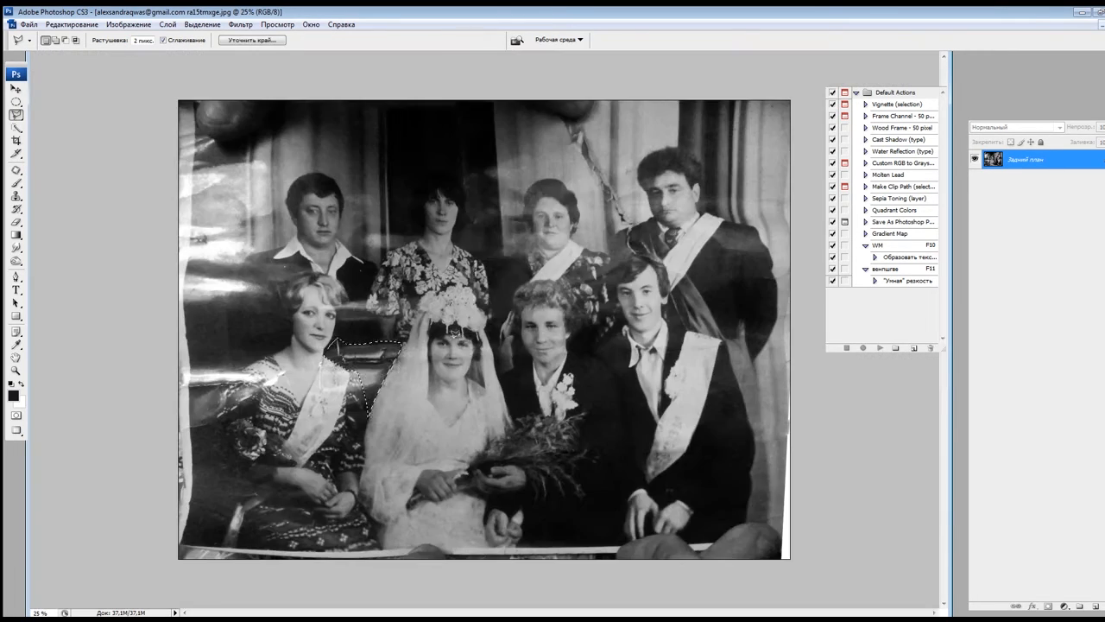
pyautogui.press('s')
pyautogui.moveTo(388, 354); pyautogui.dragTo(357, 389)
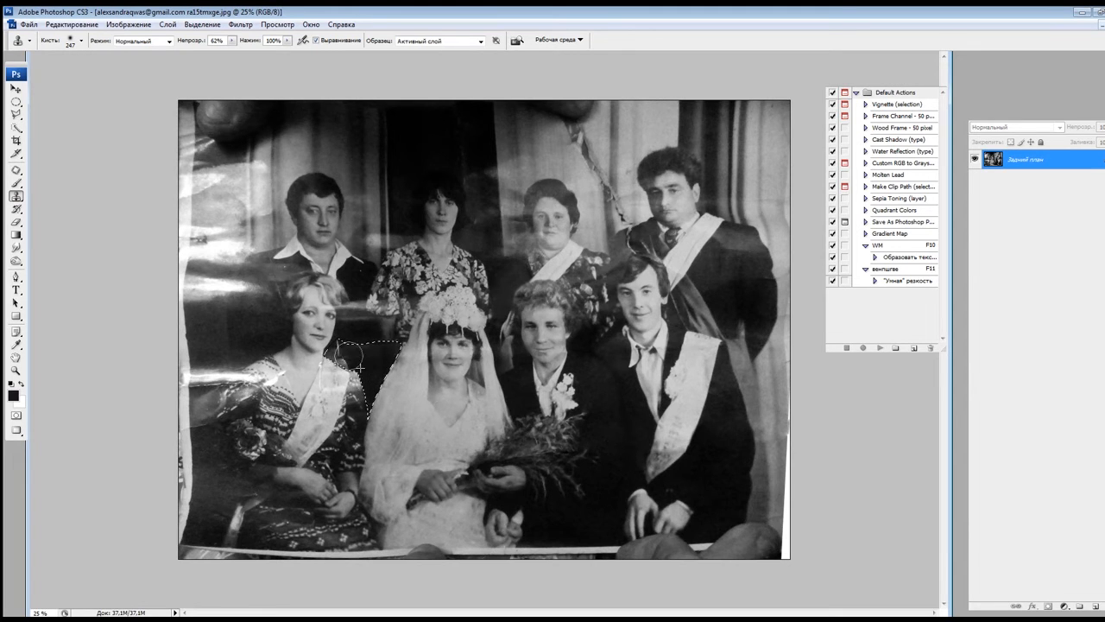
pyautogui.rightClick(357, 357)
pyautogui.moveTo(482, 375); pyautogui.dragTo(467, 375)
pyautogui.keyDown('alt'); pyautogui.click(373, 360); pyautogui.keyUp('alt')
pyautogui.moveTo(364, 357)
pyautogui.mouseDown()
pyautogui.moveTo(354, 348)
pyautogui.moveTo(329, 406)
pyautogui.mouseUp()
pyautogui.scroll(2, 324, 349)
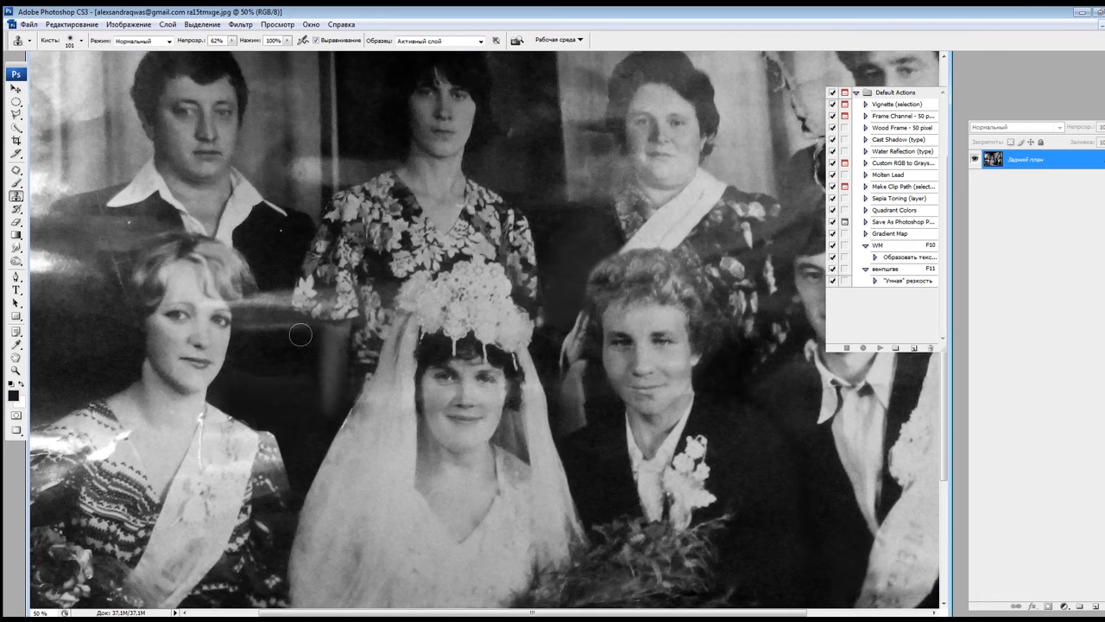
# Step: Outline the dark area between the seated woman's hair and the floral dress, and clone dark texture over the light band
pyautogui.press('l')
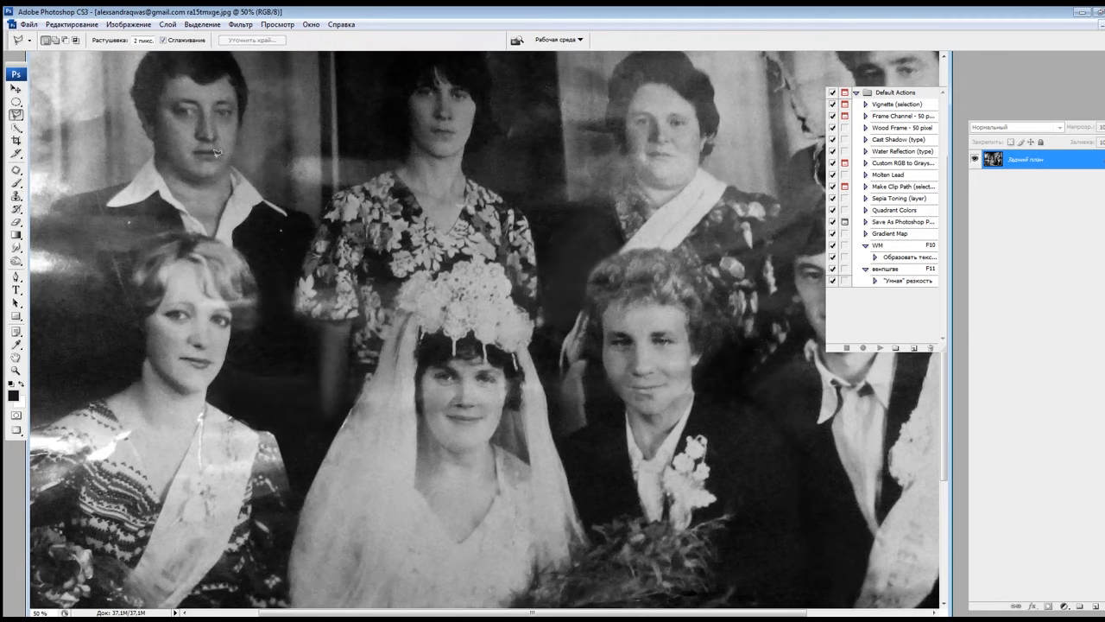
pyautogui.moveTo(288, 211); pyautogui.dragTo(289, 212)
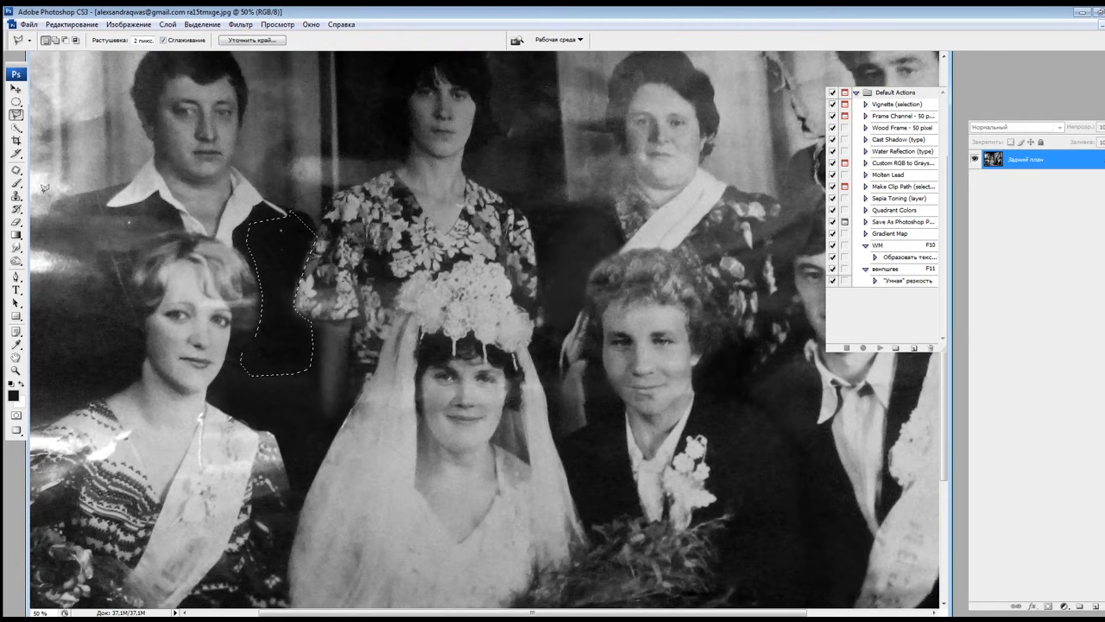
pyautogui.press('s')
pyautogui.press('m')
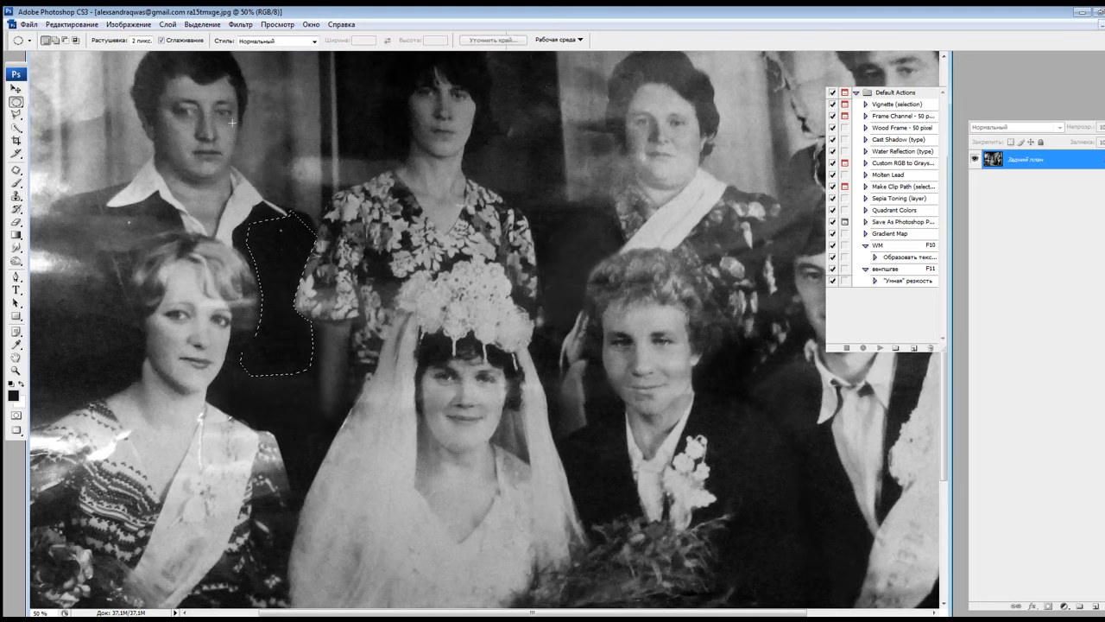
pyautogui.hotkey('ctrl', 'd')
# Step: Outline the dark backdrop between the floral-dress woman and the woman with the sash, and clone dark texture over its haze
pyautogui.scroll(1, 484, 285)
pyautogui.press('l')
pyautogui.click(521, 262)
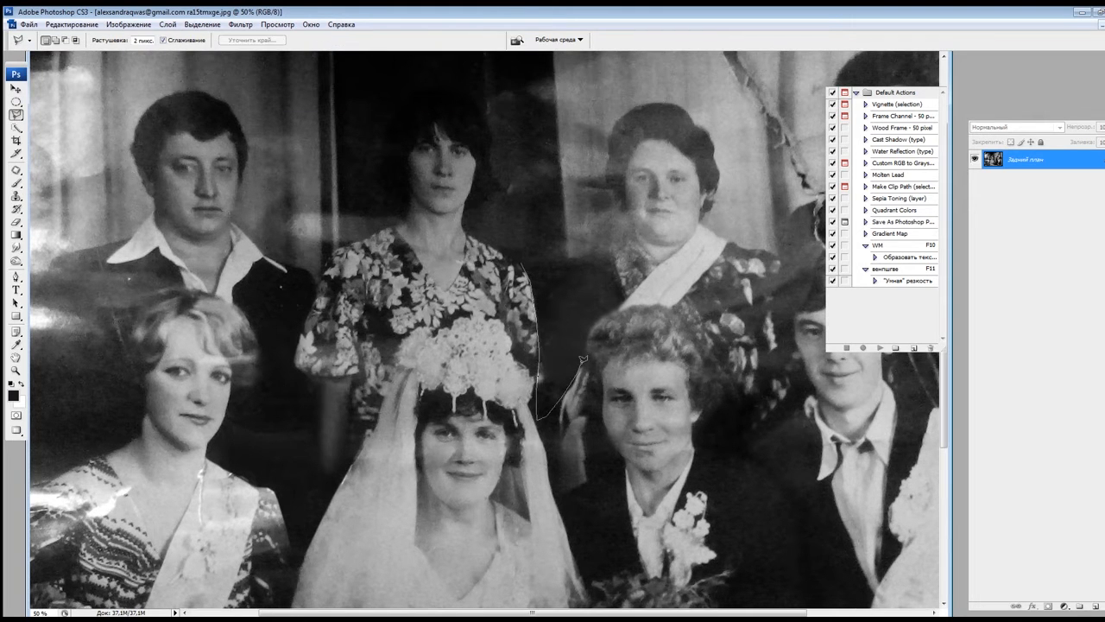
pyautogui.moveTo(613, 236)
pyautogui.mouseDown()
pyautogui.moveTo(522, 263)
pyautogui.moveTo(530, 279)
pyautogui.moveTo(491, 264)
pyautogui.mouseUp()
pyautogui.press('s')
pyautogui.scroll(-1, 521, 263)
pyautogui.rightClick(427, 90)
pyautogui.keyDown('alt'); pyautogui.click(389, 86); pyautogui.keyUp('alt')
pyautogui.hotkey('ctrl', 'd')
# Step: Patch the creases and light marks on the backdrop between the two standing women
pyautogui.press('c')
pyautogui.press('j')
pyautogui.moveTo(477, 137)
pyautogui.mouseDown()
pyautogui.moveTo(508, 167)
pyautogui.moveTo(520, 141)
pyautogui.mouseUp()
pyautogui.moveTo(493, 154)
pyautogui.mouseDown()
pyautogui.moveTo(496, 116)
pyautogui.moveTo(531, 92)
pyautogui.mouseUp()
pyautogui.moveTo(503, 129); pyautogui.dragTo(501, 107)
pyautogui.moveTo(485, 178)
pyautogui.mouseDown()
pyautogui.moveTo(516, 205)
pyautogui.moveTo(496, 172)
pyautogui.moveTo(515, 204)
pyautogui.mouseUp()
pyautogui.moveTo(492, 206)
pyautogui.mouseDown()
pyautogui.moveTo(494, 176)
pyautogui.moveTo(494, 241)
pyautogui.mouseUp()
pyautogui.hotkey('ctrl', 'd')
pyautogui.moveTo(487, 207)
pyautogui.mouseDown()
pyautogui.moveTo(474, 204)
pyautogui.moveTo(446, 242)
pyautogui.mouseUp()
pyautogui.scroll(2, 362, 214)
pyautogui.scroll(2, 447, 241)
pyautogui.moveTo(457, 143); pyautogui.dragTo(483, 152)
pyautogui.moveTo(482, 118); pyautogui.dragTo(418, 98)
pyautogui.hotkey('ctrl', 'd')
# Step: Patch the lower end of the hanging ribbon on the curtain between the standing woman and the man with the sash
pyautogui.scroll(-2, 443, 162)
pyautogui.moveTo(639, 159); pyautogui.dragTo(649, 155)
pyautogui.moveTo(654, 177); pyautogui.dragTo(686, 179)
pyautogui.hotkey('ctrl', 'd')
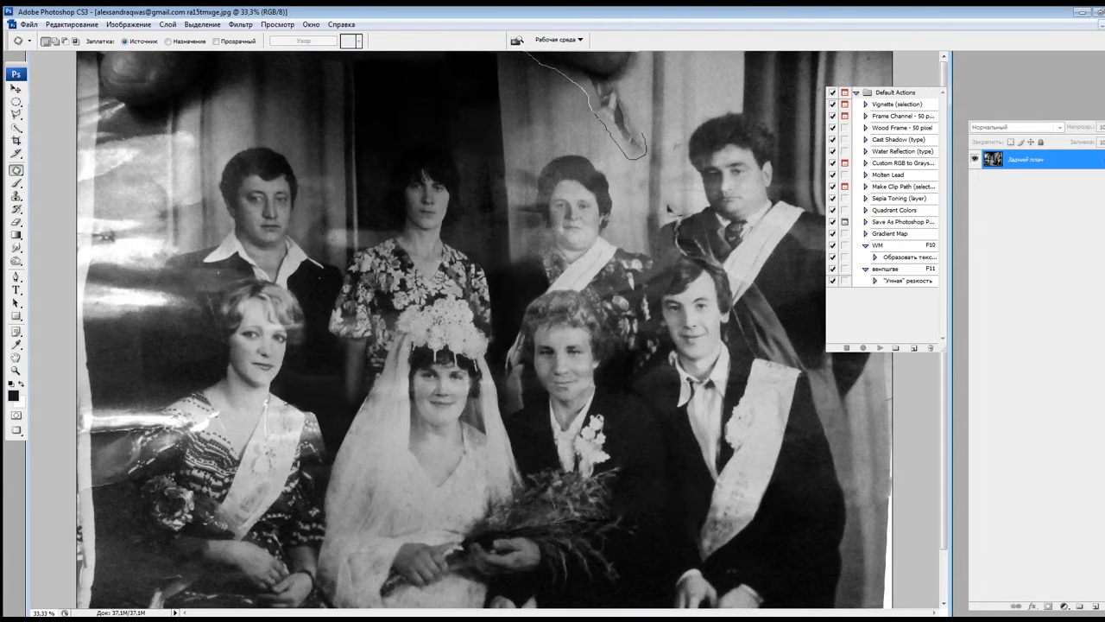
# Step: Patch the balloon and the rest of its ribbon out of the curtain above the standing woman with the sash
pyautogui.moveTo(646, 143); pyautogui.dragTo(635, 53)
pyautogui.scroll(-1, 605, 95)
pyautogui.moveTo(570, 128); pyautogui.dragTo(573, 183)
pyautogui.hotkey('ctrl', 'd')
pyautogui.moveTo(520, 102)
pyautogui.mouseDown()
pyautogui.moveTo(567, 81)
pyautogui.moveTo(528, 94)
pyautogui.mouseUp()
pyautogui.moveTo(544, 112); pyautogui.dragTo(547, 147)
pyautogui.moveTo(604, 171)
pyautogui.mouseDown()
pyautogui.moveTo(601, 108)
pyautogui.moveTo(606, 155)
pyautogui.mouseUp()
pyautogui.moveTo(599, 129); pyautogui.dragTo(566, 109)
pyautogui.hotkey('ctrl', 'd')
pyautogui.scroll(1, 564, 137)
pyautogui.scroll(-1, 562, 137)
# Step: Copy the cleaned curtain section onto a new layer and place it over the other balloon above the standing man
pyautogui.click(16, 115)
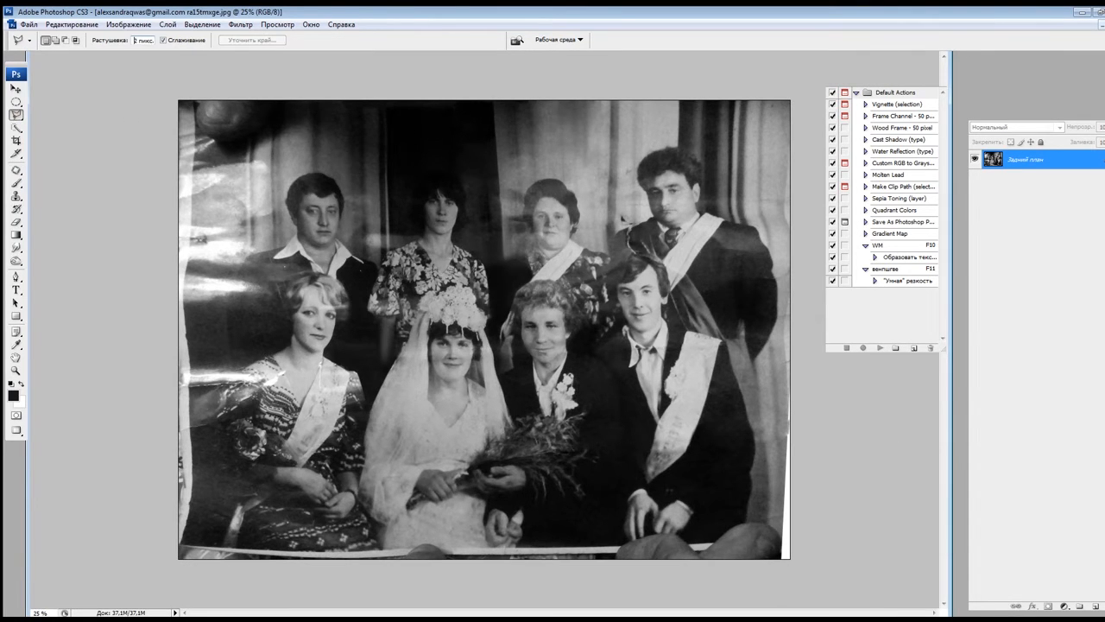
pyautogui.click(620, 142)
pyautogui.doubleClick(624, 80)
pyautogui.hotkey('ctrl', 'j')
pyautogui.press('v')
pyautogui.moveTo(555, 129); pyautogui.dragTo(248, 123)
# Step: Enlarge the copied curtain section and erase its overlap around the man's hair at 25% opacity
pyautogui.hotkey('ctrl', 't')
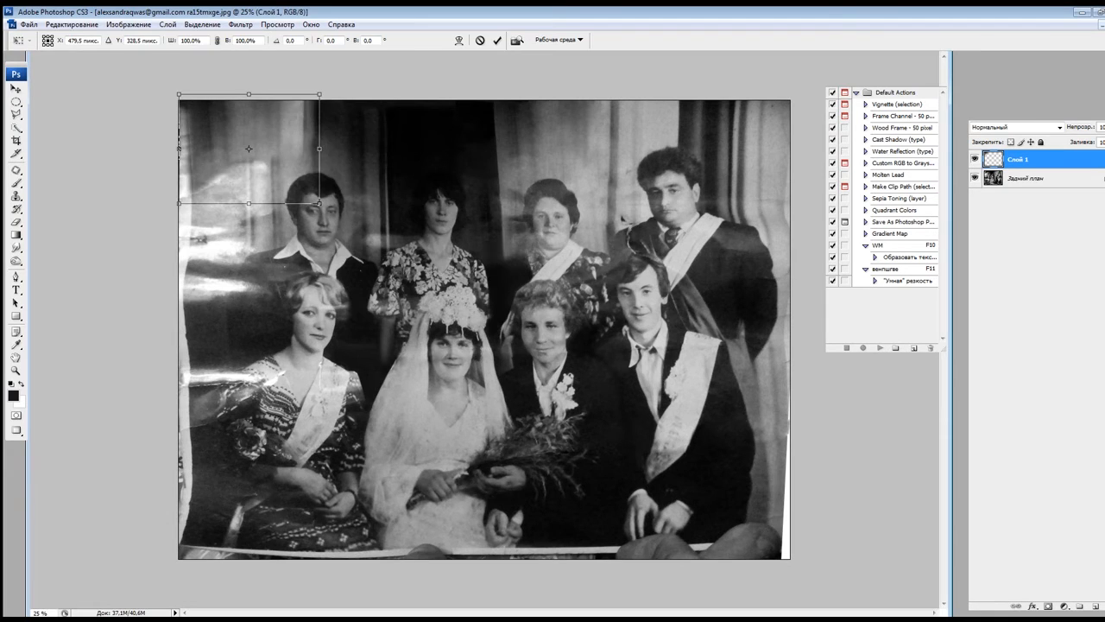
pyautogui.moveTo(320, 204); pyautogui.dragTo(380, 252)
pyautogui.press('Return')
pyautogui.press('e')
pyautogui.rightClick(330, 184)
pyautogui.moveTo(328, 185); pyautogui.dragTo(299, 195)
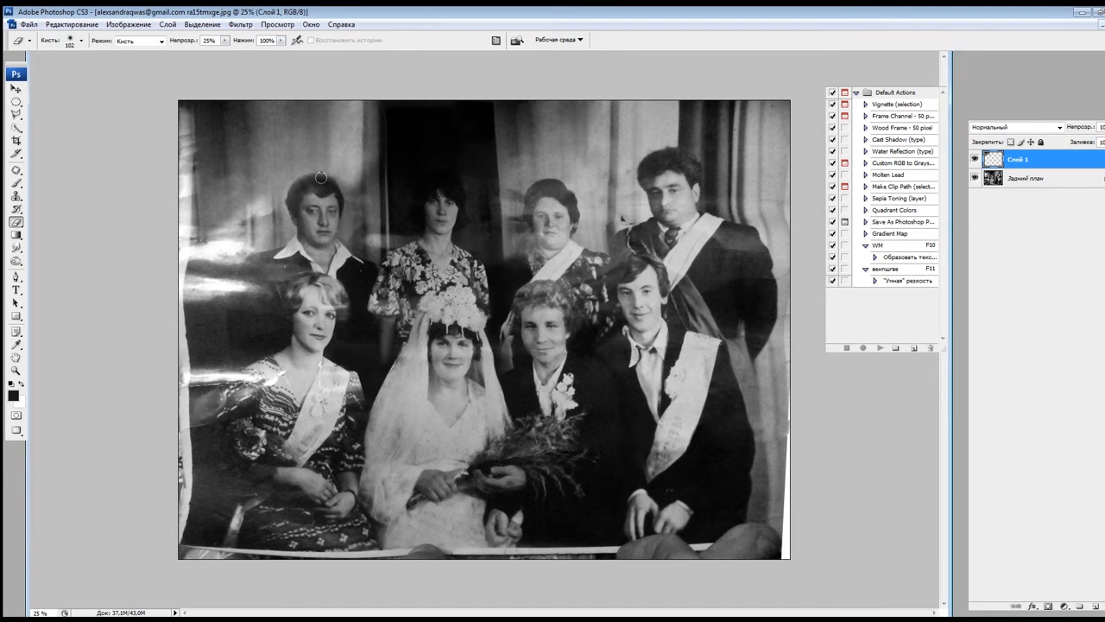
# Step: Adjust the levels of the copied curtain to match its surroundings and merge it into the background layer
pyautogui.hotkey('ctrl', 'l')
pyautogui.moveTo(775, 337); pyautogui.dragTo(787, 338)
pyautogui.click(904, 257)
pyautogui.hotkey('ctrl', 'e')
# Step: Patch the glare spots and seams on the curtain around the standing man without a sash
pyautogui.scroll(1, 164, 160)
pyautogui.press('j')
pyautogui.moveTo(161, 154)
pyautogui.mouseDown()
pyautogui.moveTo(130, 183)
pyautogui.moveTo(161, 156)
pyautogui.mouseUp()
pyautogui.moveTo(164, 194); pyautogui.dragTo(207, 147)
pyautogui.moveTo(177, 120)
pyautogui.mouseDown()
pyautogui.moveTo(121, 168)
pyautogui.moveTo(177, 122)
pyautogui.mouseUp()
pyautogui.moveTo(151, 160); pyautogui.dragTo(203, 130)
pyautogui.moveTo(315, 143); pyautogui.dragTo(316, 145)
pyautogui.moveTo(316, 160); pyautogui.dragTo(317, 111)
pyautogui.hotkey('ctrl', '-')
pyautogui.hotkey('ctrl', 'd')
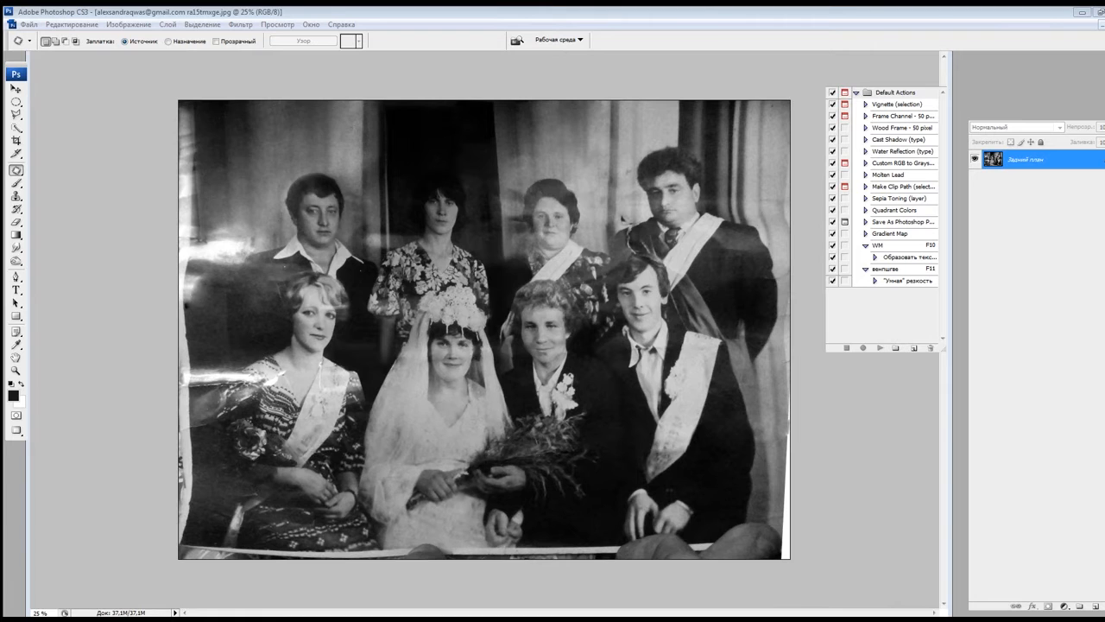
# Step: Patch the light spots on the backdrop between the standing man and the woman in the floral dress
pyautogui.click(72, 17)
pyautogui.scroll(3, 484, 350)
pyautogui.scroll(-2, 303, 335)
pyautogui.moveTo(214, 275); pyautogui.dragTo(227, 266)
pyautogui.hotkey('ctrl', 'd')
pyautogui.scroll(2, 389, 251)
pyautogui.moveTo(448, 363); pyautogui.dragTo(470, 321)
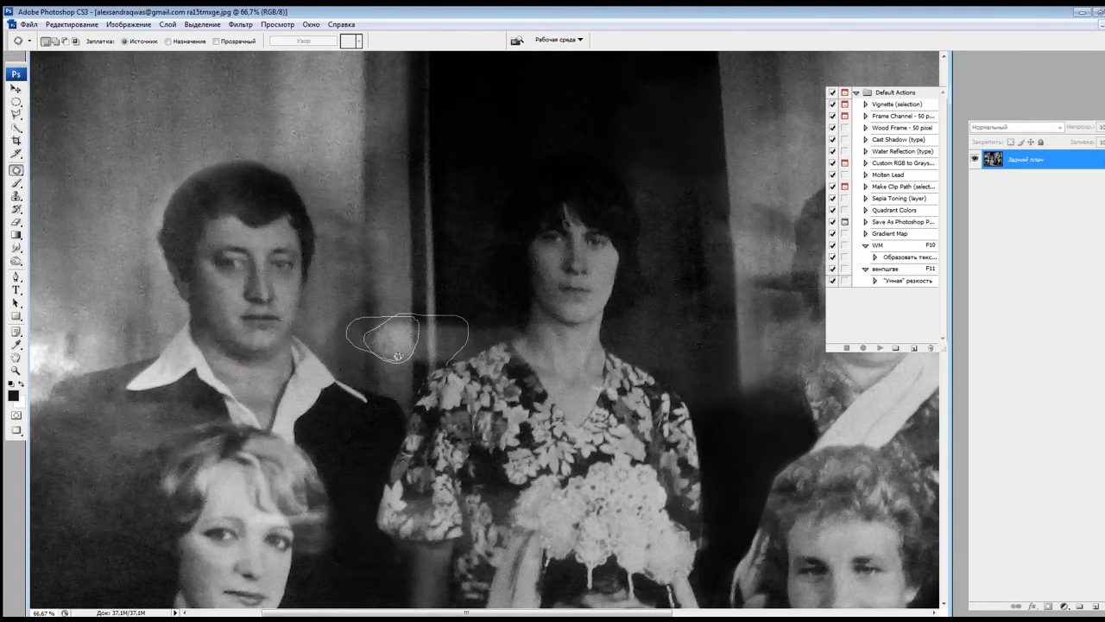
pyautogui.moveTo(398, 356); pyautogui.dragTo(406, 359)
pyautogui.hotkey('ctrl', 'd')
pyautogui.scroll(-1, 432, 328)
pyautogui.scroll(1, 388, 319)
pyautogui.moveTo(291, 315); pyautogui.dragTo(291, 311)
pyautogui.hotkey('ctrl', 'd')
# Step: Outline the background beside the man's shoulder, and clone curtain texture over its glare with a 194 px brush at 62% opacity
pyautogui.scroll(-2, 259, 311)
pyautogui.press('l')
pyautogui.click(41, 437)
pyautogui.press('s')
pyautogui.scroll(-1, 233, 199)
pyautogui.rightClick(241, 163)
pyautogui.moveTo(334, 190); pyautogui.dragTo(340, 190)
pyautogui.press('Return')
pyautogui.keyDown('alt'); pyautogui.click(218, 214); pyautogui.keyUp('alt')
pyautogui.moveTo(220, 273); pyautogui.dragTo(216, 258)
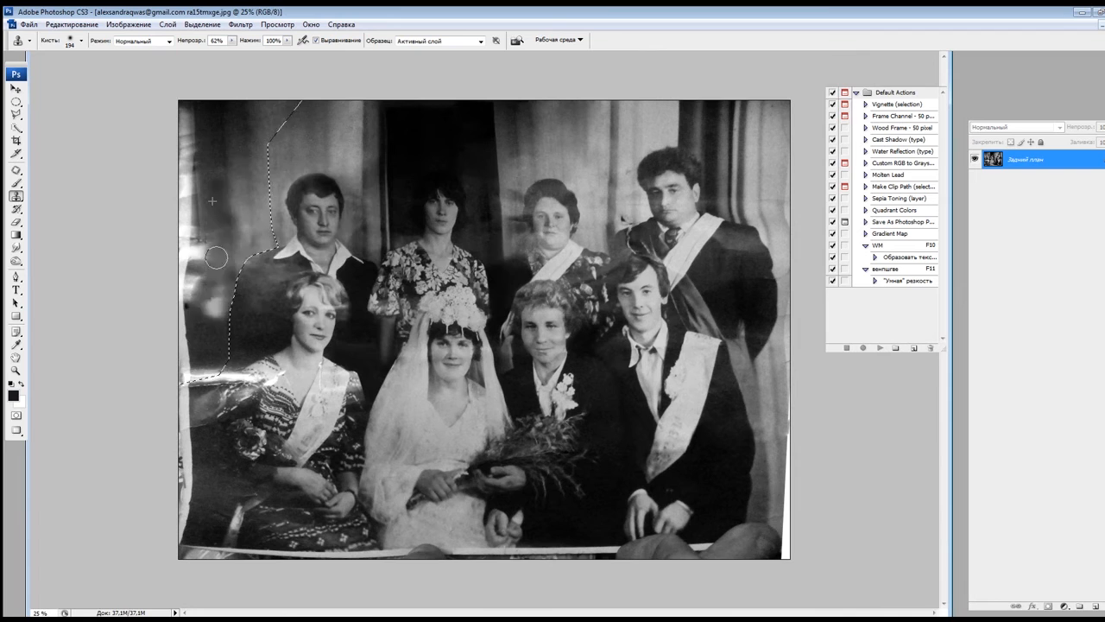
pyautogui.moveTo(191, 296)
pyautogui.mouseDown()
pyautogui.moveTo(195, 194)
pyautogui.moveTo(185, 278)
pyautogui.moveTo(198, 351)
pyautogui.mouseUp()
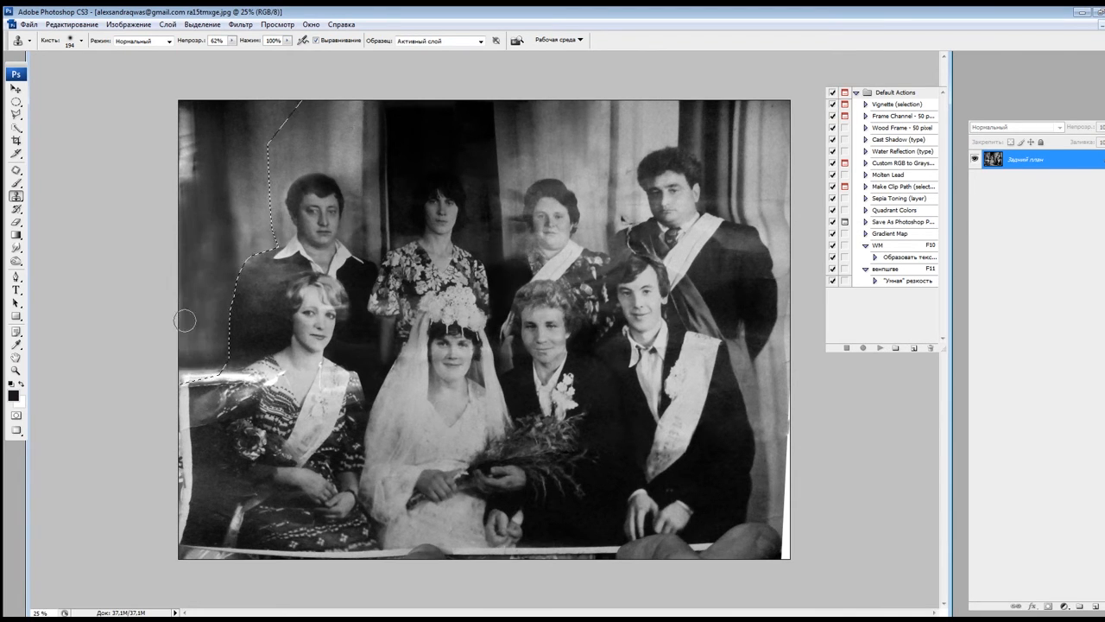
pyautogui.moveTo(190, 178)
pyautogui.mouseDown()
pyautogui.moveTo(179, 123)
pyautogui.moveTo(194, 209)
pyautogui.mouseUp()
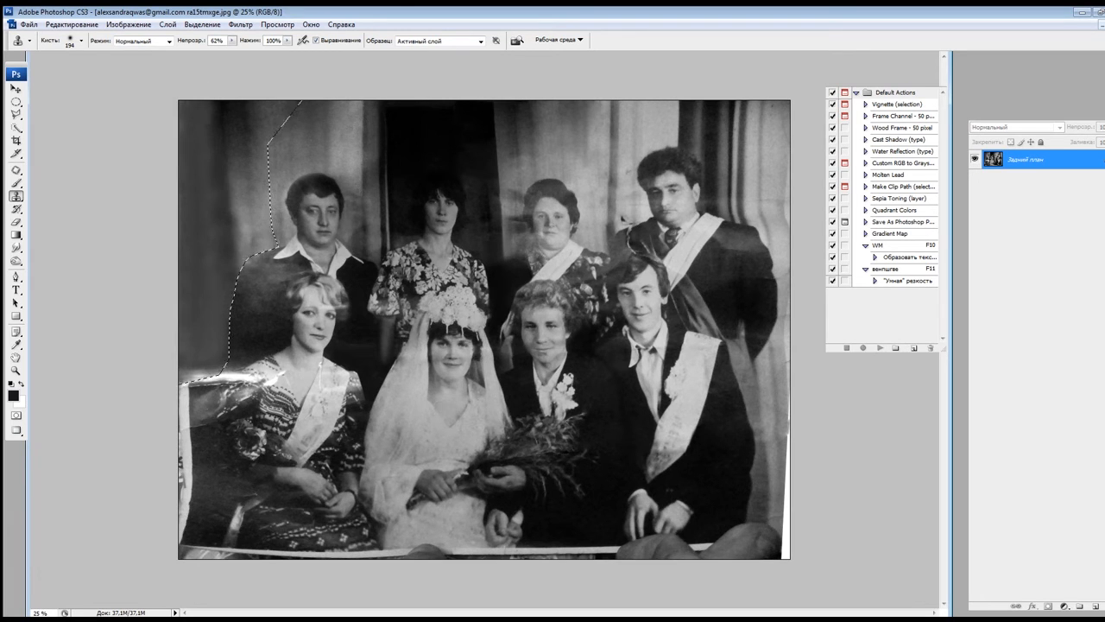
# Step: Invert the selection and burn the highlights of the standing man's jacket at 9% exposure
pyautogui.hotkey('ctrl', 'shift', 'i')
pyautogui.click(16, 261)
pyautogui.rightClick(289, 260)
pyautogui.press('Return')
pyautogui.click(181, 41)
pyautogui.click(148, 70)
pyautogui.moveTo(236, 287)
pyautogui.mouseDown()
pyautogui.moveTo(262, 266)
pyautogui.moveTo(290, 269)
pyautogui.moveTo(256, 288)
pyautogui.mouseUp()
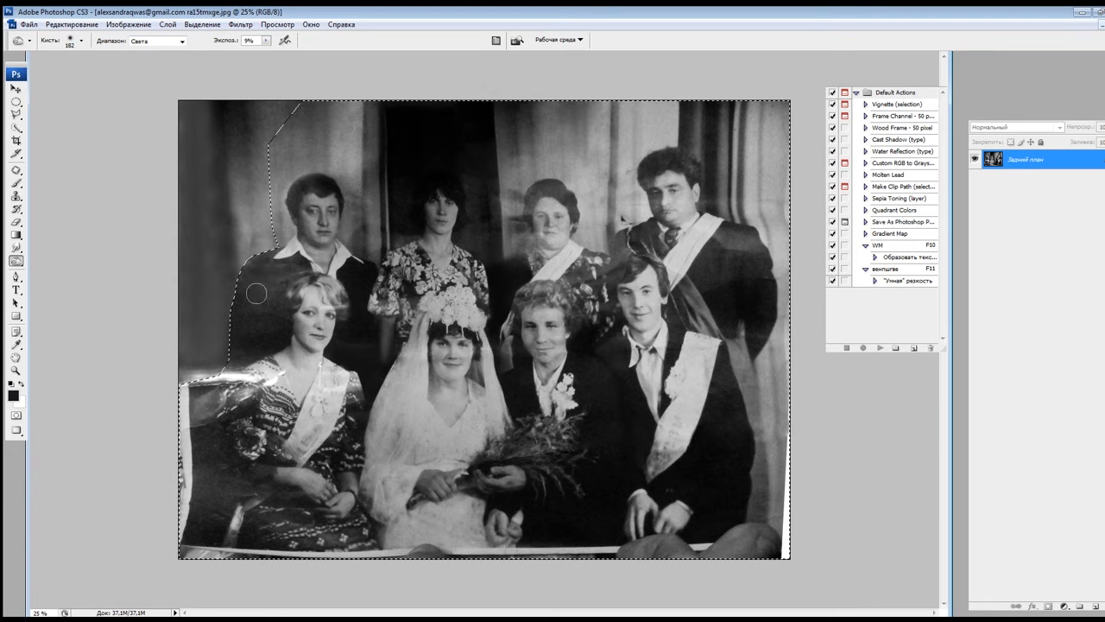
# Step: Outline the jacket area around the seated woman's hair and retouch the haze on the man's dark jacket
pyautogui.press('l')
pyautogui.scroll(1, 328, 259)
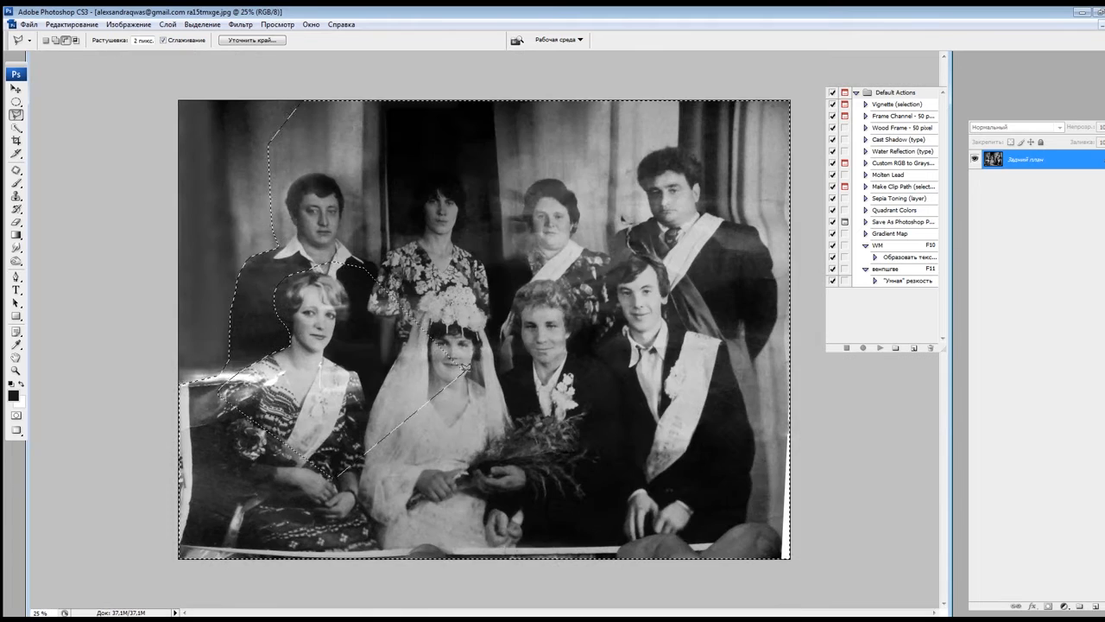
pyautogui.press('s')
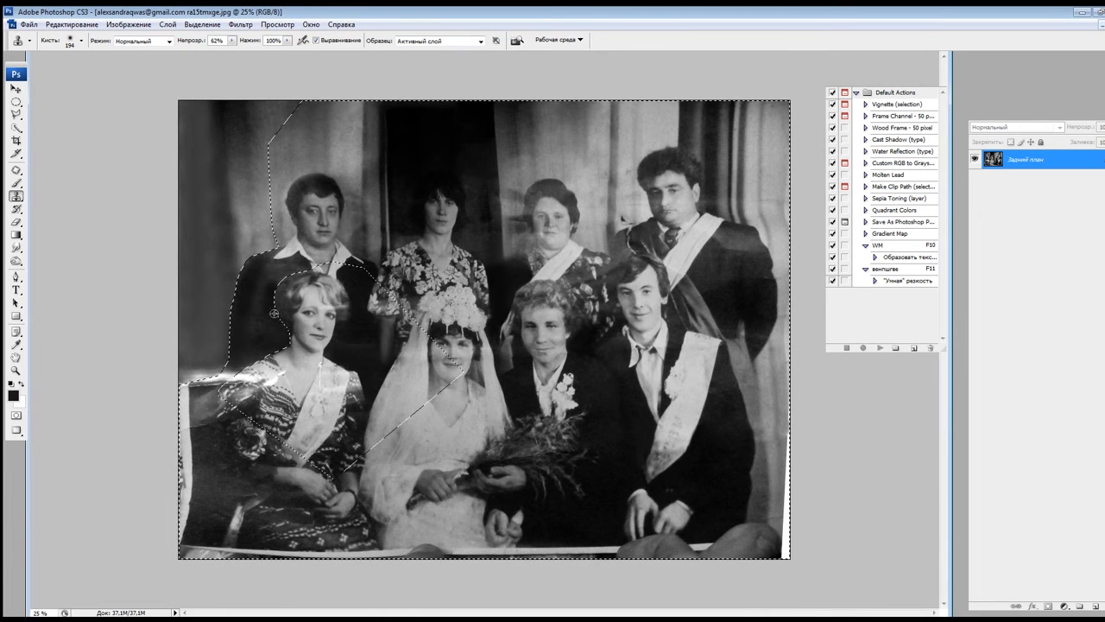
pyautogui.click(16, 170)
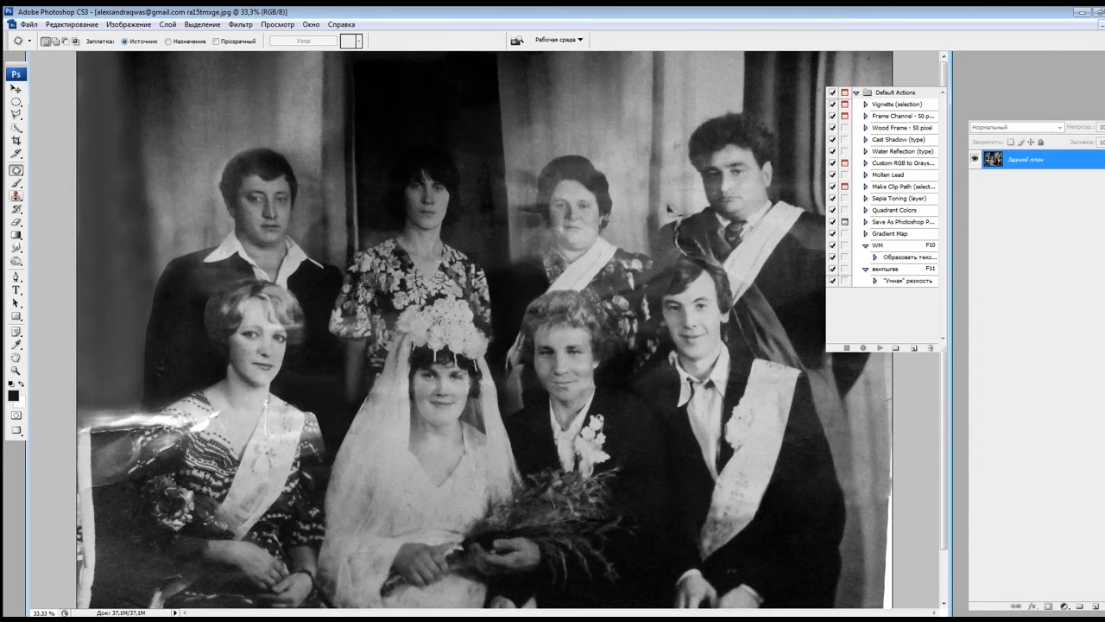
pyautogui.click(16, 260)
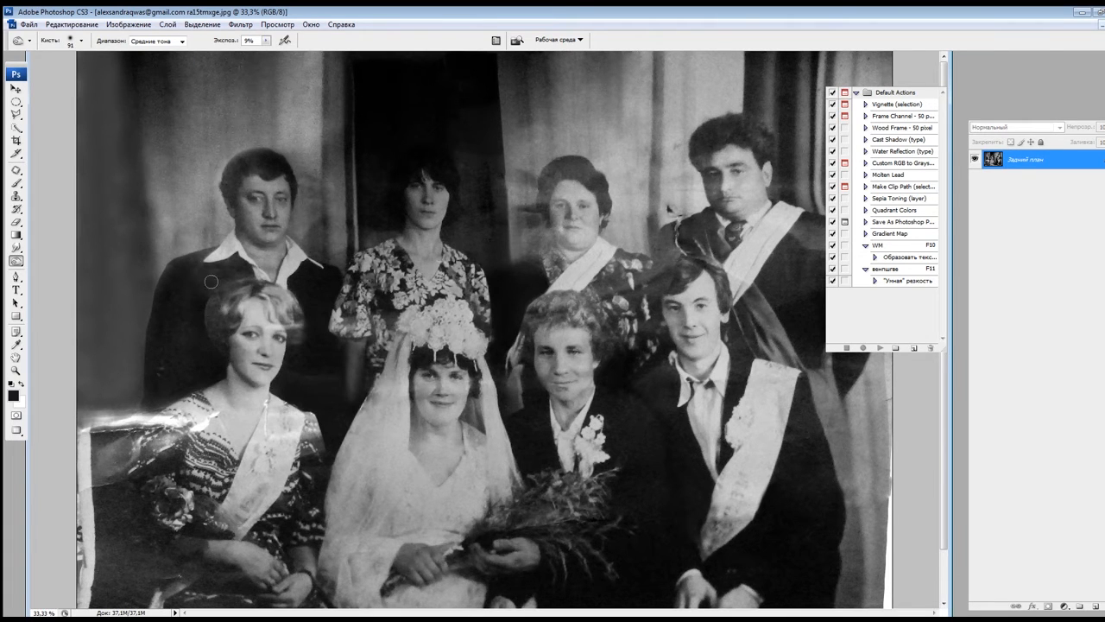
# Step: Outline the man's jacket shoulder above the seated woman's hair with a 4 px feather, and clone dark fabric over it
pyautogui.click(16, 114)
pyautogui.hotkey('ctrl', '+')
pyautogui.moveTo(338, 416); pyautogui.dragTo(499, 491)
pyautogui.click(259, 288)
pyautogui.click(281, 299)
pyautogui.click(296, 318)
pyautogui.click(268, 324)
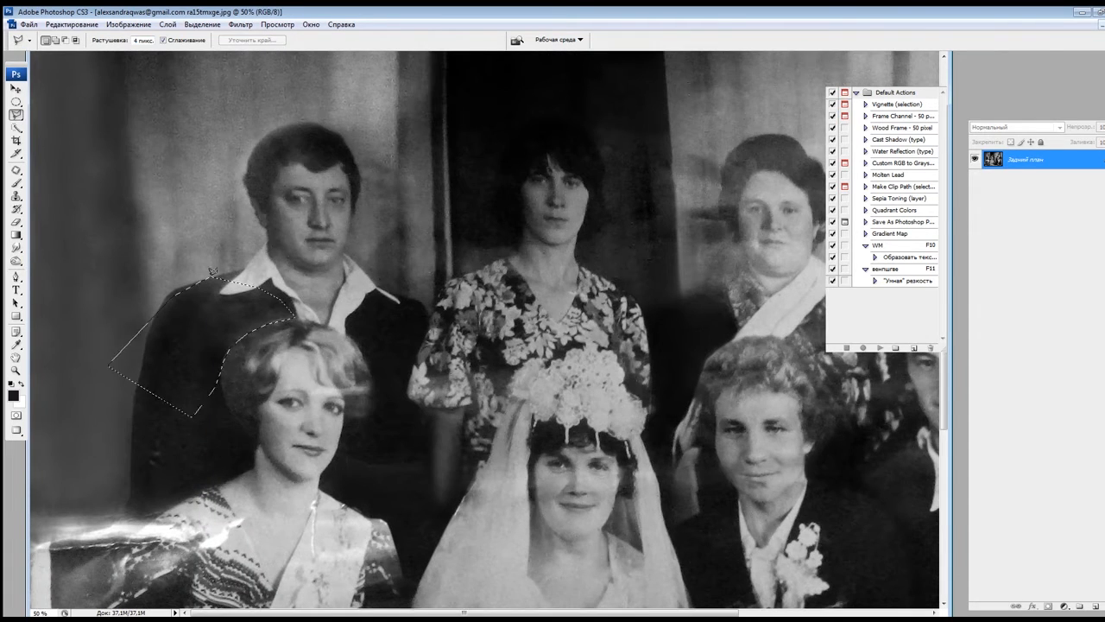
pyautogui.click(15, 196)
pyautogui.hotkey('ctrl', 'd')
# Step: Patch the jacket area beside the seated woman's hair with dark fabric from the seated man's suit next to the groom
pyautogui.click(15, 170)
pyautogui.moveTo(261, 313)
pyautogui.mouseDown()
pyautogui.moveTo(267, 296)
pyautogui.moveTo(263, 309)
pyautogui.moveTo(613, 461)
pyautogui.mouseUp()
pyautogui.hotkey('ctrl', '-')
pyautogui.hotkey('ctrl', '-')
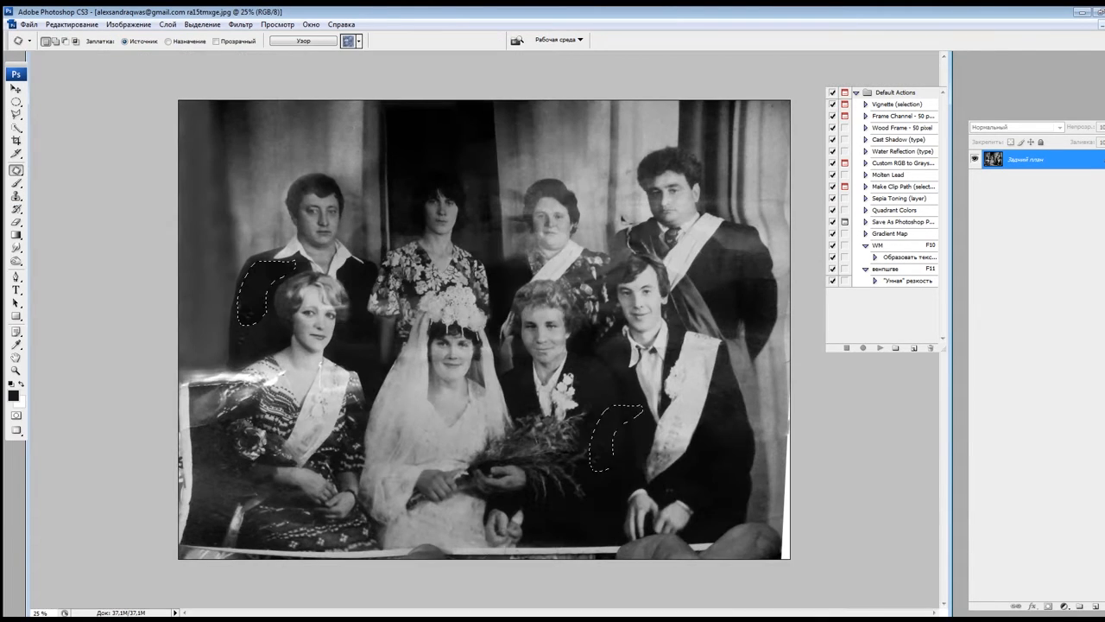
pyautogui.hotkey('ctrl', 'd')
# Step: Select the area around the seated woman's head and slightly reshape its outline with Liquify
pyautogui.click(16, 101)
pyautogui.moveTo(210, 212); pyautogui.dragTo(383, 400)
pyautogui.hotkey('ctrl', 'shift', 'x')
pyautogui.hotkey('ctrl', '+')
pyautogui.click(1002, 101)
pyautogui.moveTo(948, 118); pyautogui.dragTo(959, 117)
pyautogui.moveTo(638, 275); pyautogui.dragTo(629, 275)
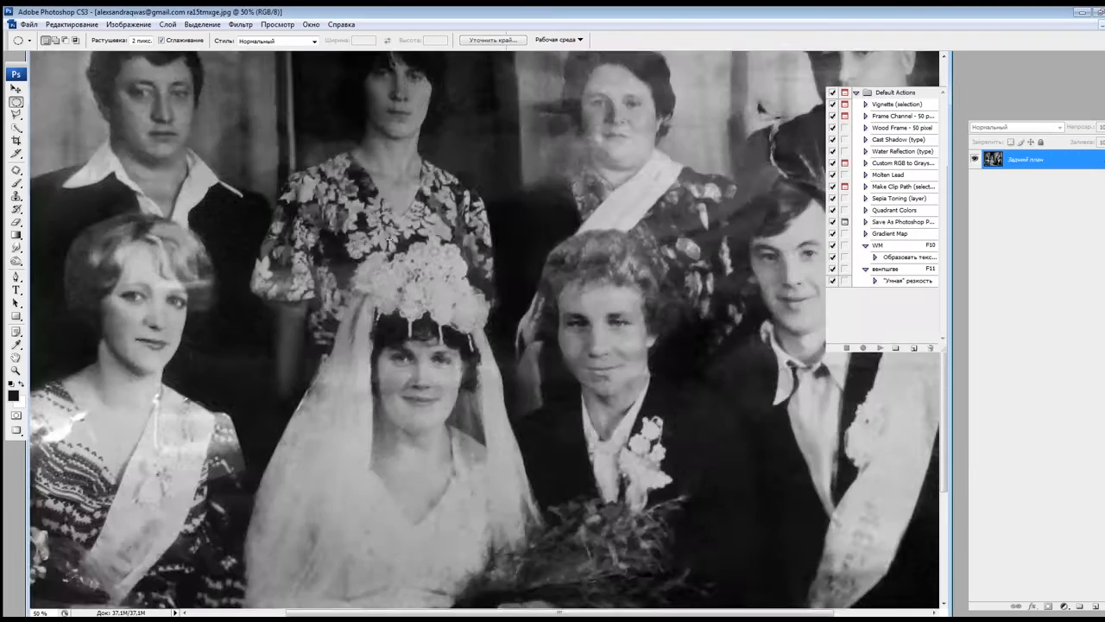
# Step: Soften the outline of the seated woman's hair with the Smudge tool and patch flaws on the hair edge and dark jacket beside it
pyautogui.rightClick(298, 306)
pyautogui.press('Return')
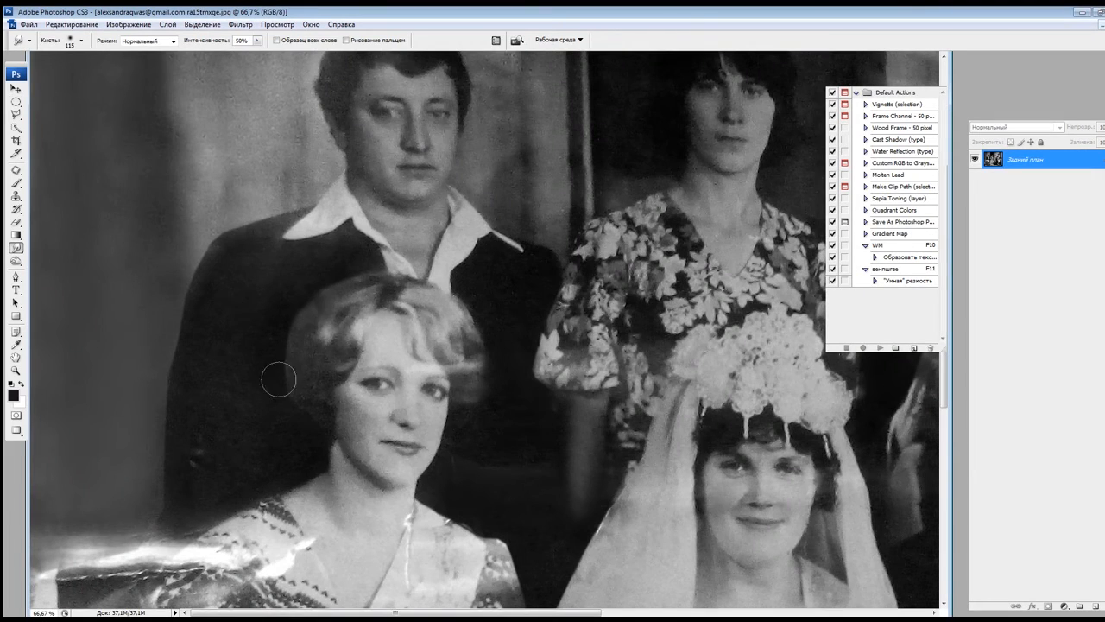
pyautogui.scroll(-2, 367, 276)
pyautogui.click(16, 170)
pyautogui.scroll(2, 293, 345)
pyautogui.moveTo(289, 289)
pyautogui.mouseDown()
pyautogui.moveTo(296, 296)
pyautogui.moveTo(290, 280)
pyautogui.mouseUp()
pyautogui.hotkey('ctrl', 'd')
pyautogui.scroll(-1, 290, 280)
pyautogui.moveTo(220, 389)
pyautogui.mouseDown()
pyautogui.moveTo(228, 416)
pyautogui.moveTo(142, 387)
pyautogui.moveTo(177, 406)
pyautogui.mouseUp()
pyautogui.hotkey('ctrl', 'd')
pyautogui.hotkey('ctrl', 'd')
# Step: Clone plain background over the bright crease next to the seated woman's shoulder, using a 77 px brush
pyautogui.click(15, 196)
pyautogui.keyDown('alt'); pyautogui.click(133, 317); pyautogui.keyUp('alt')
pyautogui.moveTo(120, 365)
pyautogui.mouseDown()
pyautogui.moveTo(59, 422)
pyautogui.moveTo(50, 399)
pyautogui.mouseUp()
pyautogui.scroll(-1, 179, 301)
pyautogui.rightClick(306, 300)
pyautogui.moveTo(401, 328); pyautogui.dragTo(378, 327)
pyautogui.press('Return')
pyautogui.keyDown('alt'); pyautogui.click(192, 392); pyautogui.keyUp('alt')
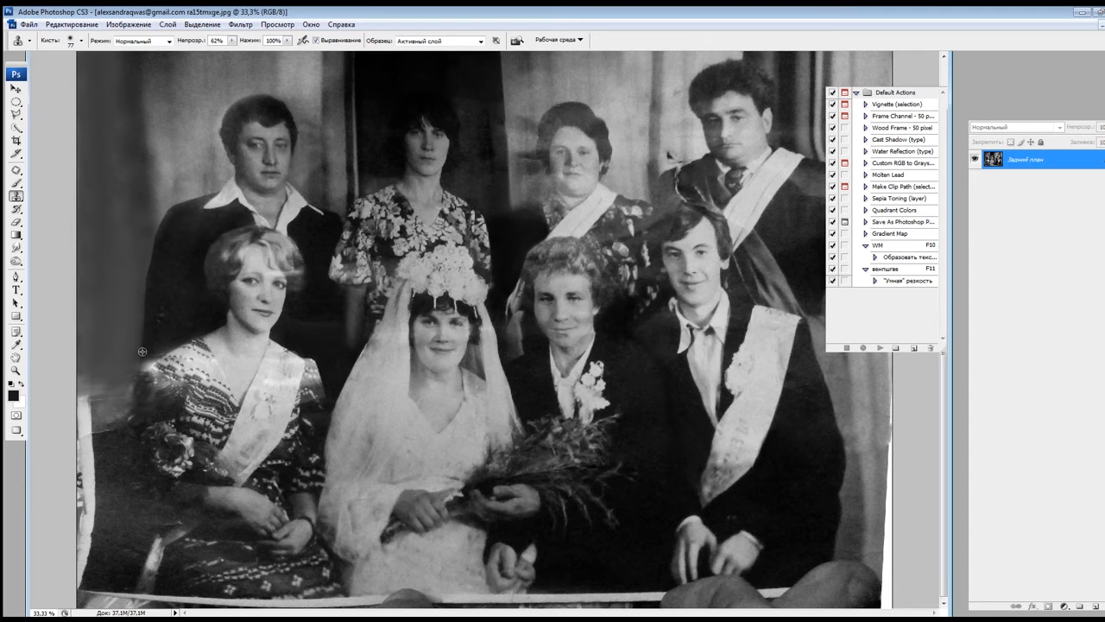
# Step: Outline the background strip beside the standing man and seated woman with a 4 px feather, and clone background over its lower part with a 156 px brush
pyautogui.scroll(1, 192, 345)
pyautogui.click(16, 114)
pyautogui.click(113, 146)
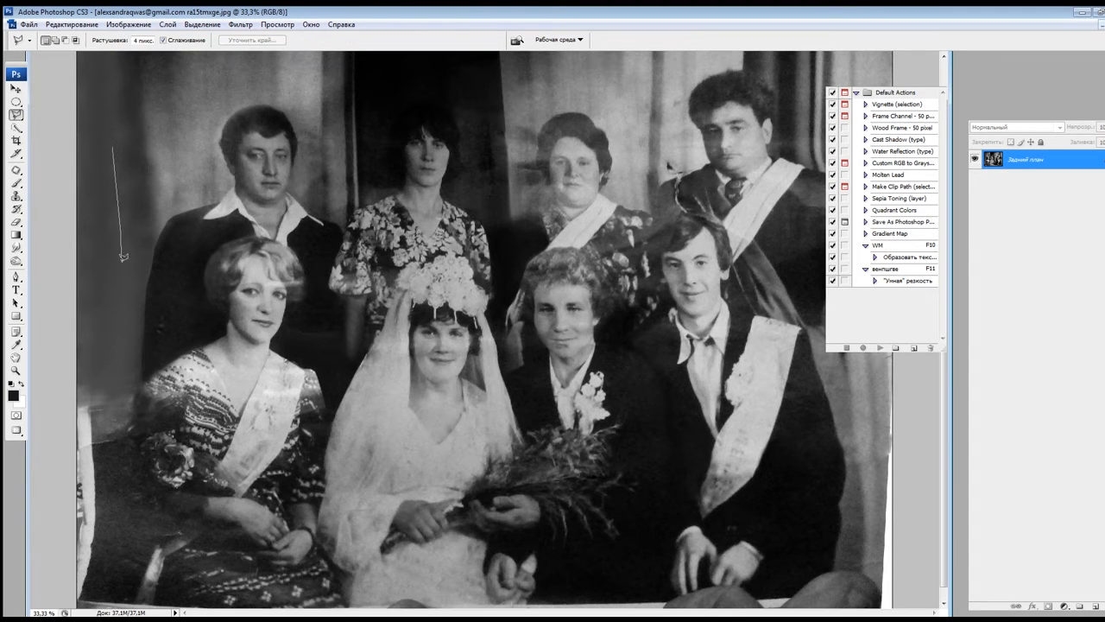
pyautogui.click(131, 441)
pyautogui.click(41, 507)
pyautogui.doubleClick(138, 53)
pyautogui.click(15, 196)
pyautogui.rightClick(123, 276)
pyautogui.keyDown('alt'); pyautogui.click(121, 484); pyautogui.keyUp('alt')
pyautogui.moveTo(86, 449); pyautogui.dragTo(88, 493)
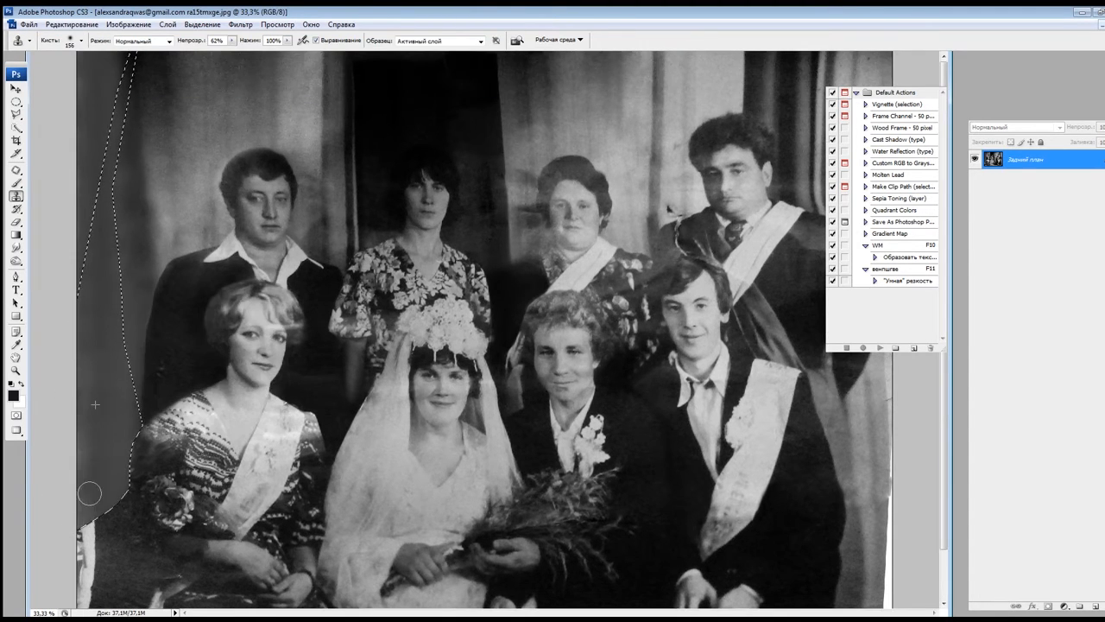
# Step: Select the whole outer background strip beside the seated woman and clone curtain down over the torn lower corner with a 464 px brush
pyautogui.scroll(-1, 280, 427)
pyautogui.press('l')
pyautogui.click(243, 180)
pyautogui.click(218, 293)
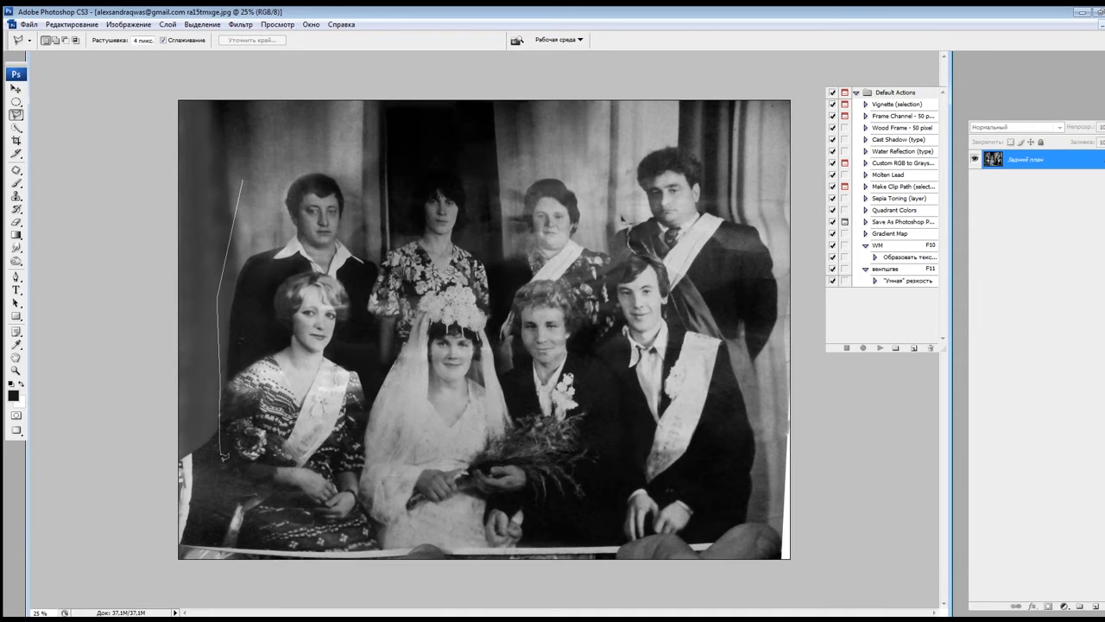
pyautogui.click(230, 516)
pyautogui.click(220, 595)
pyautogui.doubleClick(233, 53)
pyautogui.press('s')
pyautogui.keyDown('alt'); pyautogui.click(201, 276); pyautogui.keyUp('alt')
pyautogui.moveTo(200, 425); pyautogui.dragTo(195, 502)
pyautogui.keyDown('alt'); pyautogui.click(190, 382); pyautogui.keyUp('alt')
pyautogui.moveTo(185, 451)
pyautogui.mouseDown()
pyautogui.moveTo(178, 525)
pyautogui.moveTo(199, 533)
pyautogui.mouseUp()
pyautogui.moveTo(213, 466); pyautogui.dragTo(218, 520)
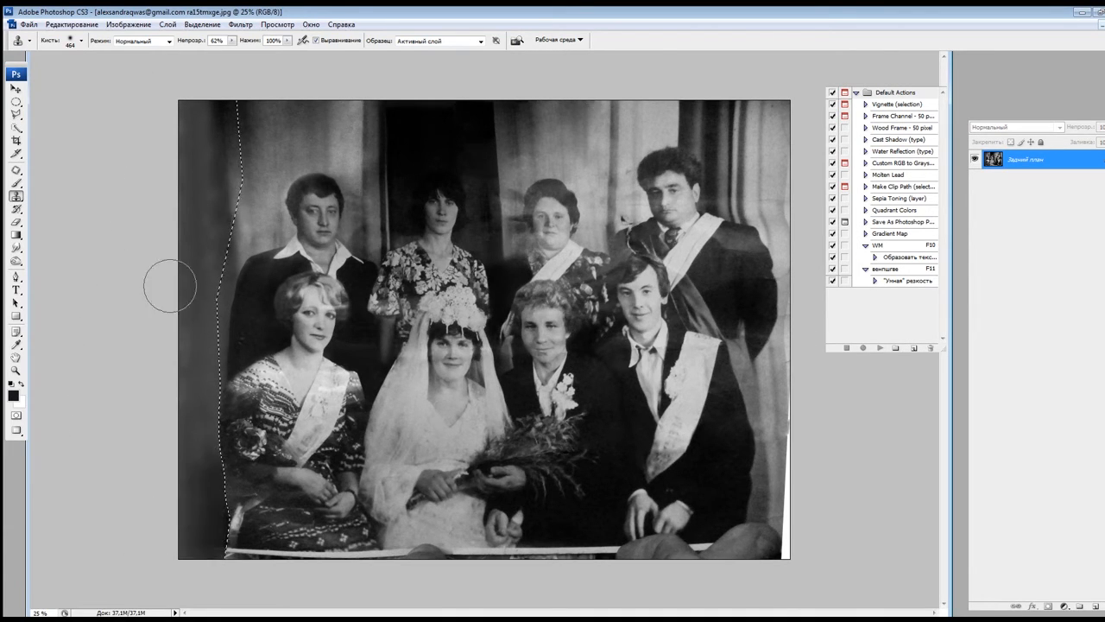
pyautogui.moveTo(228, 397); pyautogui.dragTo(219, 479)
# Step: Patch the background beside the seated woman's shoulder and the standing man's jacket with curtain texture from near his head
pyautogui.click(16, 170)
pyautogui.hotkey('ctrl', 'd')
pyautogui.moveTo(226, 366); pyautogui.dragTo(221, 364)
pyautogui.moveTo(206, 423)
pyautogui.mouseDown()
pyautogui.moveTo(257, 414)
pyautogui.moveTo(273, 172)
pyautogui.mouseUp()
pyautogui.hotkey('ctrl', 'd')
pyautogui.moveTo(224, 375)
pyautogui.mouseDown()
pyautogui.moveTo(217, 406)
pyautogui.moveTo(221, 372)
pyautogui.mouseUp()
pyautogui.moveTo(200, 436)
pyautogui.mouseDown()
pyautogui.moveTo(274, 165)
pyautogui.moveTo(269, 177)
pyautogui.mouseUp()
pyautogui.hotkey('ctrl', 'd')
pyautogui.moveTo(221, 299); pyautogui.dragTo(216, 290)
pyautogui.moveTo(201, 335); pyautogui.dragTo(264, 207)
pyautogui.hotkey('ctrl', 'd')
# Step: Patch the remaining uneven areas of the curtain beside the standing man, up to the photo's upper edge
pyautogui.moveTo(215, 467)
pyautogui.mouseDown()
pyautogui.moveTo(198, 541)
pyautogui.moveTo(213, 461)
pyautogui.mouseUp()
pyautogui.moveTo(195, 183); pyautogui.dragTo(222, 316)
pyautogui.moveTo(201, 302); pyautogui.dragTo(261, 170)
pyautogui.hotkey('ctrl', 'd')
pyautogui.moveTo(232, 279)
pyautogui.mouseDown()
pyautogui.moveTo(222, 96)
pyautogui.moveTo(231, 259)
pyautogui.mouseUp()
pyautogui.moveTo(206, 251); pyautogui.dragTo(253, 176)
pyautogui.hotkey('ctrl', 'd')
pyautogui.moveTo(237, 221); pyautogui.dragTo(232, 226)
pyautogui.moveTo(235, 252); pyautogui.dragTo(236, 212)
pyautogui.hotkey('ctrl', 'd')
pyautogui.moveTo(243, 97)
pyautogui.mouseDown()
pyautogui.moveTo(160, 106)
pyautogui.moveTo(242, 95)
pyautogui.mouseUp()
pyautogui.moveTo(212, 146); pyautogui.dragTo(269, 149)
pyautogui.hotkey('ctrl', 'd')
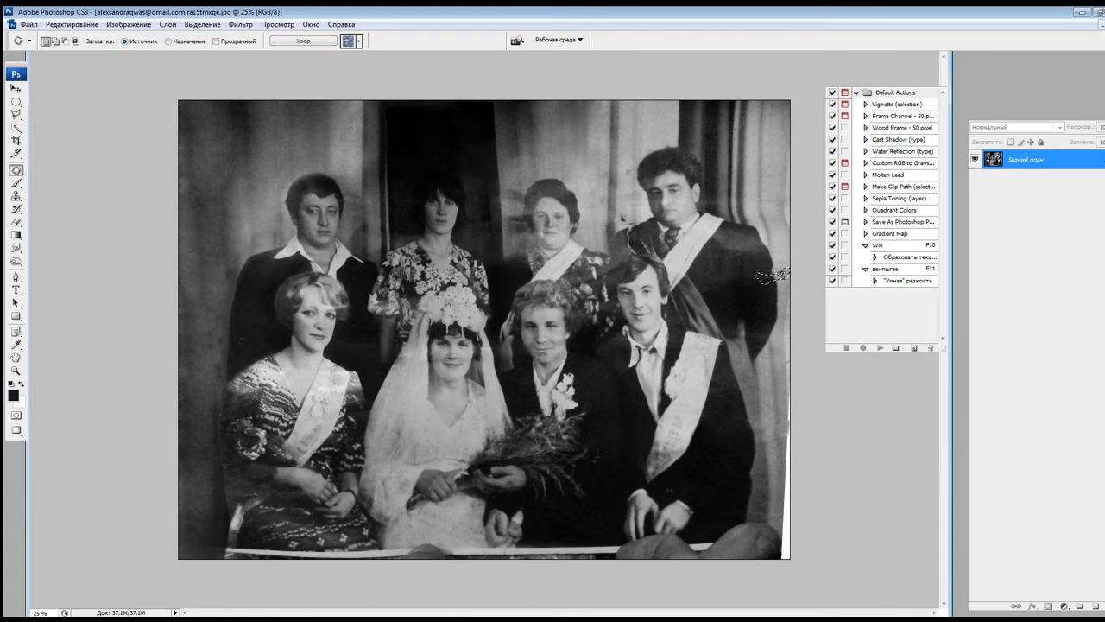
# Step: Patch small flaws on the curtain and jacket shoulder at the opposite side of the photo, by the standing man with the sash
pyautogui.moveTo(758, 449); pyautogui.dragTo(758, 449)
pyautogui.hotkey('ctrl', 'd')
pyautogui.moveTo(763, 228); pyautogui.dragTo(740, 264)
pyautogui.hotkey('ctrl', 'd')
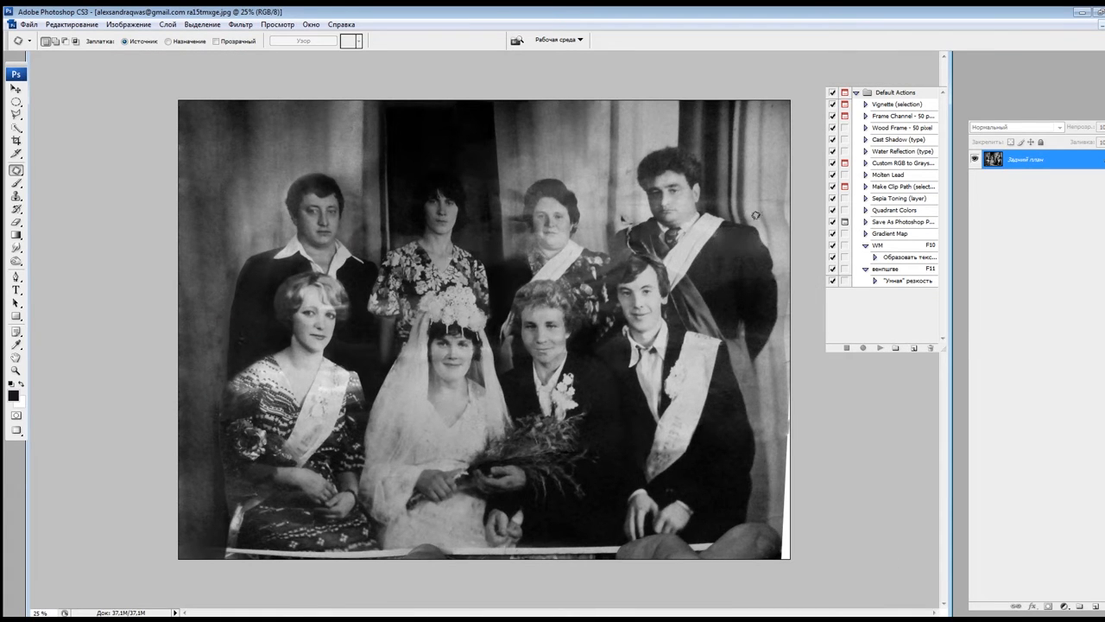
# Step: Outline the sashed standing man's jacket shoulder and sleeve with a 2 px feather, and clone dark fabric over it with a 75 px brush
pyautogui.click(16, 115)
pyautogui.scroll(3, 691, 199)
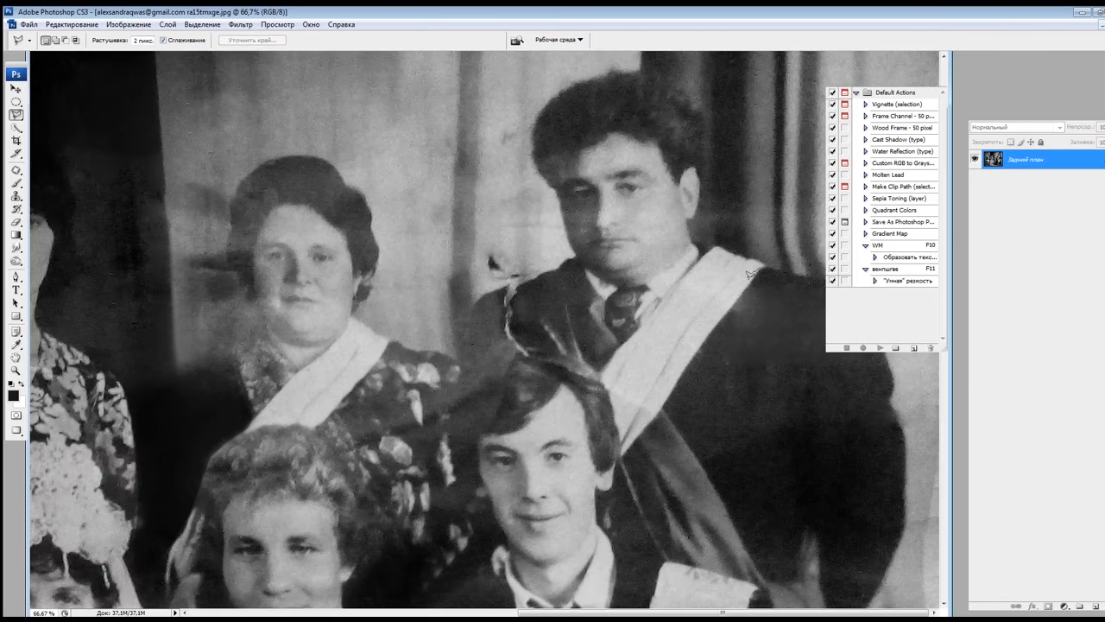
pyautogui.click(745, 529)
pyautogui.scroll(1, 752, 531)
pyautogui.click(891, 502)
pyautogui.doubleClick(894, 466)
pyautogui.keyDown('shift'); pyautogui.click(810, 506); pyautogui.keyUp('shift')
pyautogui.click(899, 500)
pyautogui.click(904, 484)
pyautogui.click(903, 454)
pyautogui.doubleClick(761, 294)
pyautogui.scroll(-3, 760, 295)
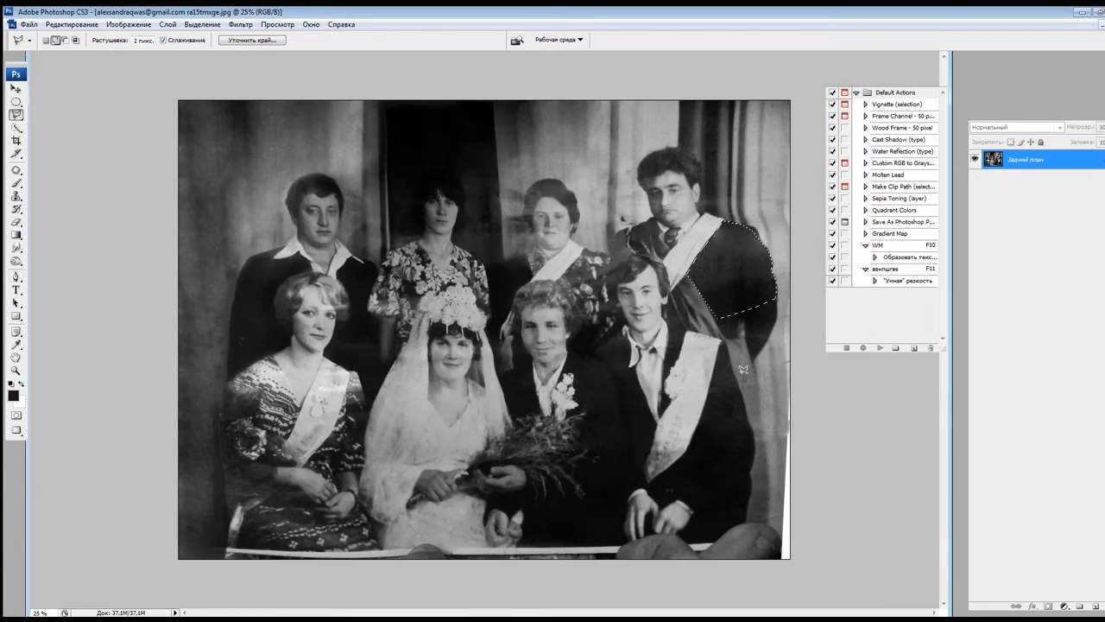
pyautogui.click(17, 196)
pyautogui.rightClick(496, 228)
pyautogui.rightClick(687, 438)
pyautogui.click(696, 282)
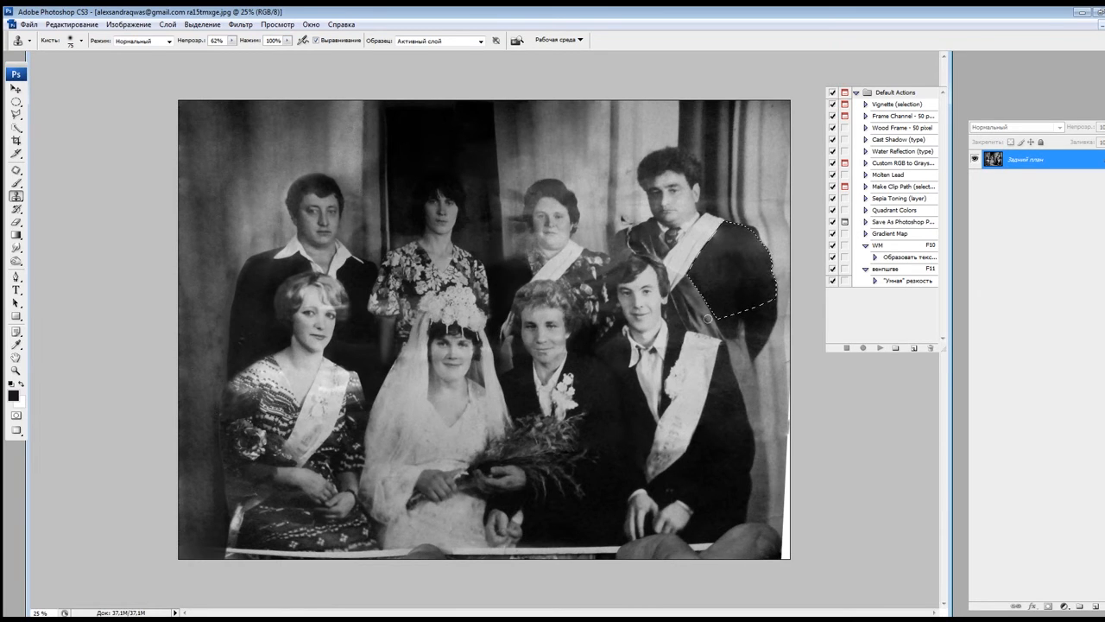
pyautogui.moveTo(715, 236)
pyautogui.mouseDown()
pyautogui.moveTo(730, 285)
pyautogui.moveTo(763, 259)
pyautogui.mouseUp()
# Step: Patch blemishes on the sashed standing man's jacket and on the curtain around him
pyautogui.click(16, 170)
pyautogui.click(689, 376)
pyautogui.moveTo(772, 265); pyautogui.dragTo(758, 242)
pyautogui.moveTo(750, 260); pyautogui.dragTo(605, 403)
pyautogui.click(679, 245)
pyautogui.moveTo(790, 199); pyautogui.dragTo(788, 200)
pyautogui.moveTo(790, 200); pyautogui.dragTo(720, 204)
pyautogui.click(763, 191)
pyautogui.moveTo(716, 199); pyautogui.dragTo(720, 146)
pyautogui.click(714, 134)
pyautogui.moveTo(638, 197); pyautogui.dragTo(635, 200)
pyautogui.click(634, 130)
pyautogui.moveTo(634, 113); pyautogui.dragTo(636, 116)
pyautogui.click(636, 120)
# Step: Patch the tear and white crease at the sashed man's shoulder and above the seated young man's hair
pyautogui.scroll(3, 637, 125)
pyautogui.moveTo(578, 298); pyautogui.dragTo(586, 319)
pyautogui.moveTo(585, 311)
pyautogui.mouseDown()
pyautogui.moveTo(649, 299)
pyautogui.moveTo(590, 289)
pyautogui.moveTo(646, 291)
pyautogui.mouseUp()
pyautogui.click(686, 112)
pyautogui.click(679, 126)
pyautogui.moveTo(571, 288)
pyautogui.mouseDown()
pyautogui.moveTo(634, 290)
pyautogui.moveTo(601, 279)
pyautogui.mouseUp()
pyautogui.click(680, 119)
pyautogui.scroll(-1, 680, 116)
pyautogui.moveTo(606, 283); pyautogui.dragTo(628, 289)
pyautogui.click(626, 309)
pyautogui.moveTo(612, 344)
pyautogui.mouseDown()
pyautogui.moveTo(621, 303)
pyautogui.moveTo(658, 278)
pyautogui.mouseUp()
pyautogui.click(629, 316)
pyautogui.click(648, 288)
pyautogui.scroll(-1, 648, 289)
pyautogui.click(669, 274)
pyautogui.scroll(-2, 669, 275)
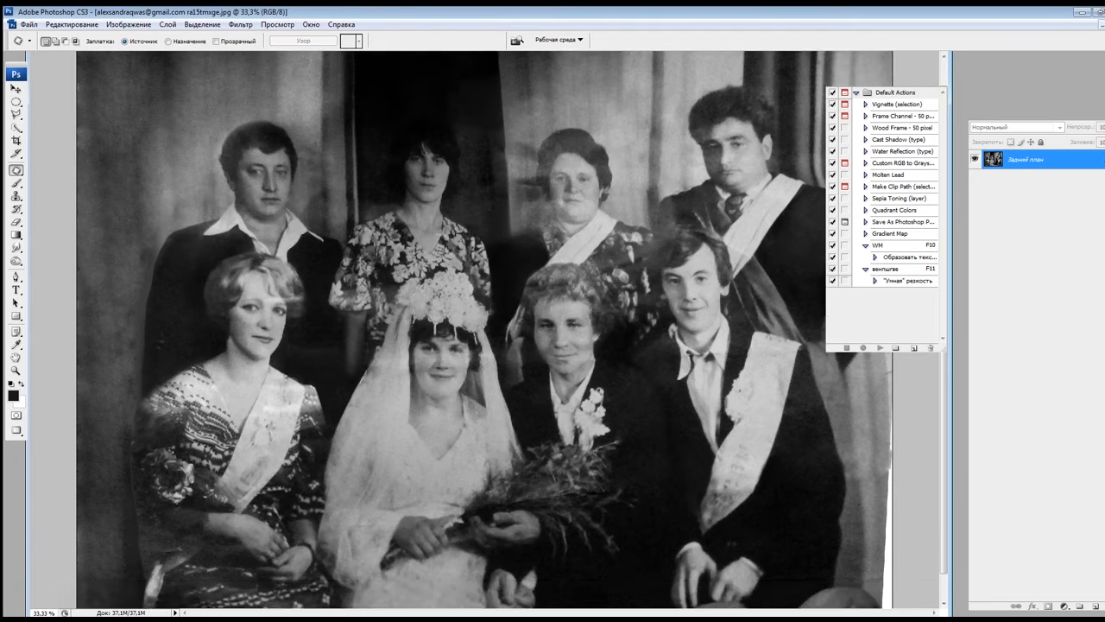
# Step: Clone and patch clean curtain over the haze between the dark drape and the head of the standing woman with the sash
pyautogui.scroll(3, 570, 208)
pyautogui.click(16, 197)
pyautogui.keyDown('alt'); pyautogui.click(321, 194); pyautogui.keyUp('alt')
pyautogui.moveTo(376, 186)
pyautogui.mouseDown()
pyautogui.moveTo(338, 251)
pyautogui.moveTo(375, 221)
pyautogui.moveTo(385, 253)
pyautogui.moveTo(362, 262)
pyautogui.moveTo(418, 298)
pyautogui.mouseUp()
pyautogui.keyDown('alt'); pyautogui.click(338, 247); pyautogui.keyUp('alt')
pyautogui.moveTo(434, 250)
pyautogui.mouseDown()
pyautogui.moveTo(412, 181)
pyautogui.moveTo(417, 207)
pyautogui.mouseUp()
pyautogui.click(15, 170)
pyautogui.moveTo(439, 186); pyautogui.dragTo(462, 178)
pyautogui.click(424, 251)
pyautogui.moveTo(409, 208); pyautogui.dragTo(435, 204)
pyautogui.click(437, 236)
# Step: Set the Clone Stamp to 25% opacity with a 41 px brush, and retouch and patch the sashed woman's hair edge
pyautogui.click(15, 197)
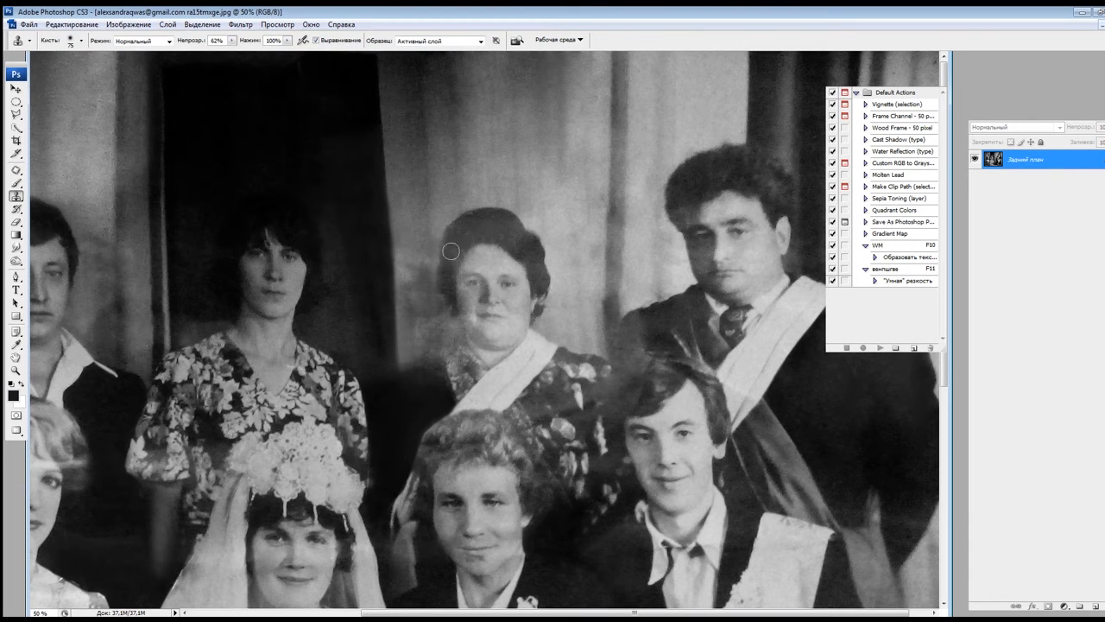
pyautogui.press('2')
pyautogui.press('5')
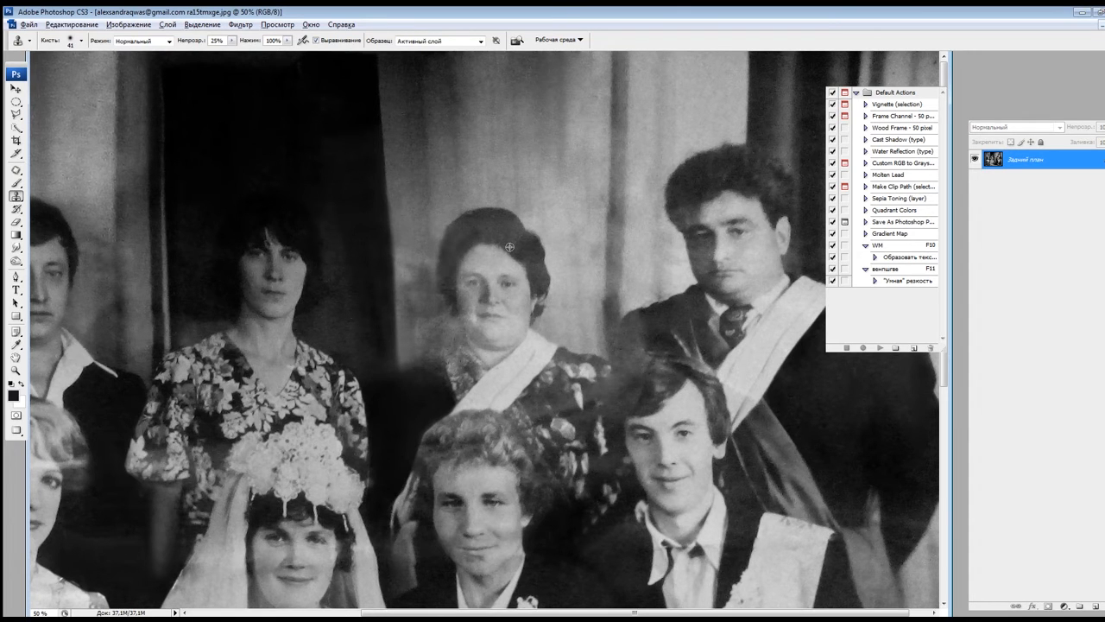
pyautogui.click(15, 170)
pyautogui.moveTo(451, 264); pyautogui.dragTo(473, 224)
pyautogui.click(474, 212)
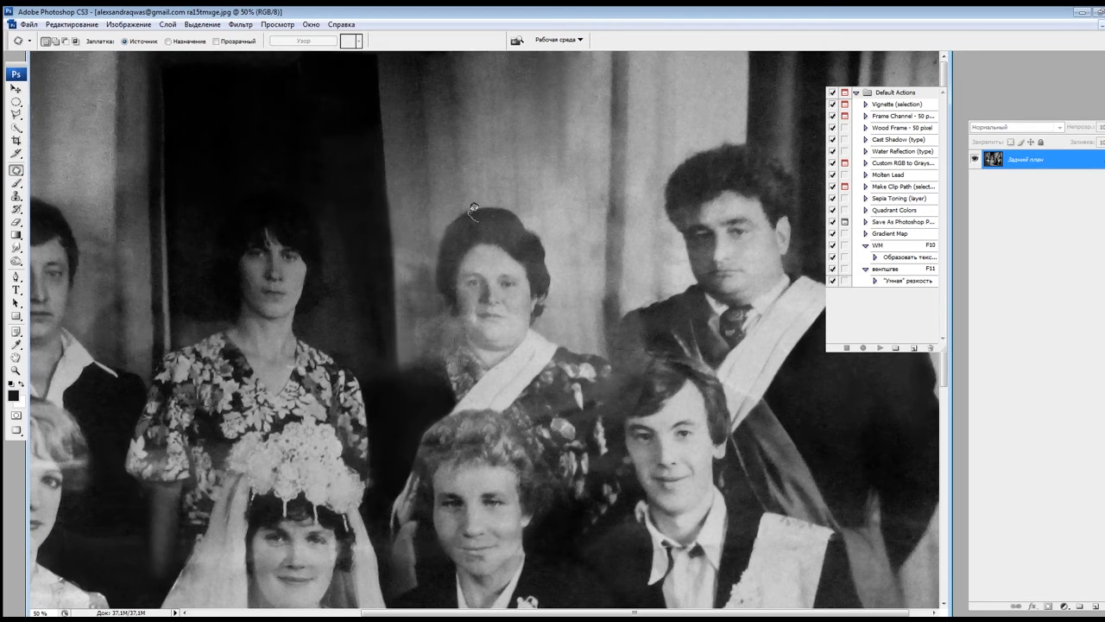
pyautogui.hscroll(1, 501, 241)
pyautogui.scroll(-1, 501, 241)
# Step: Outline the curtain beside the sashed woman's head and neck with a 2 px feather, and even it out by cloning and patching
pyautogui.click(15, 196)
pyautogui.click(16, 114)
pyautogui.click(319, 148)
pyautogui.click(354, 172)
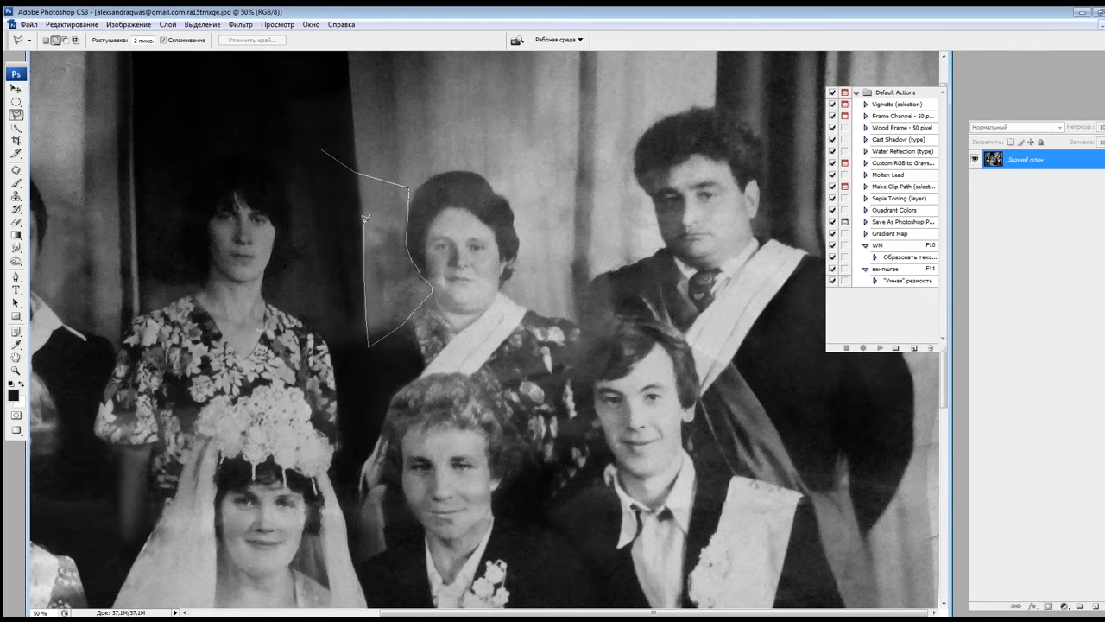
pyautogui.click(355, 105)
pyautogui.doubleClick(375, 54)
pyautogui.scroll(-1, 371, 121)
pyautogui.click(15, 196)
pyautogui.click(464, 226)
pyautogui.moveTo(518, 181); pyautogui.dragTo(544, 235)
pyautogui.click(15, 170)
pyautogui.moveTo(520, 133)
pyautogui.mouseDown()
pyautogui.moveTo(541, 153)
pyautogui.moveTo(513, 166)
pyautogui.moveTo(547, 147)
pyautogui.mouseUp()
pyautogui.hotkey('ctrl', 'd')
# Step: Outline the sashed woman's chin and neck with an 11 px feather, copy it to a layer, lower its white output level, and merge down
pyautogui.scroll(2, 548, 148)
pyautogui.press('l')
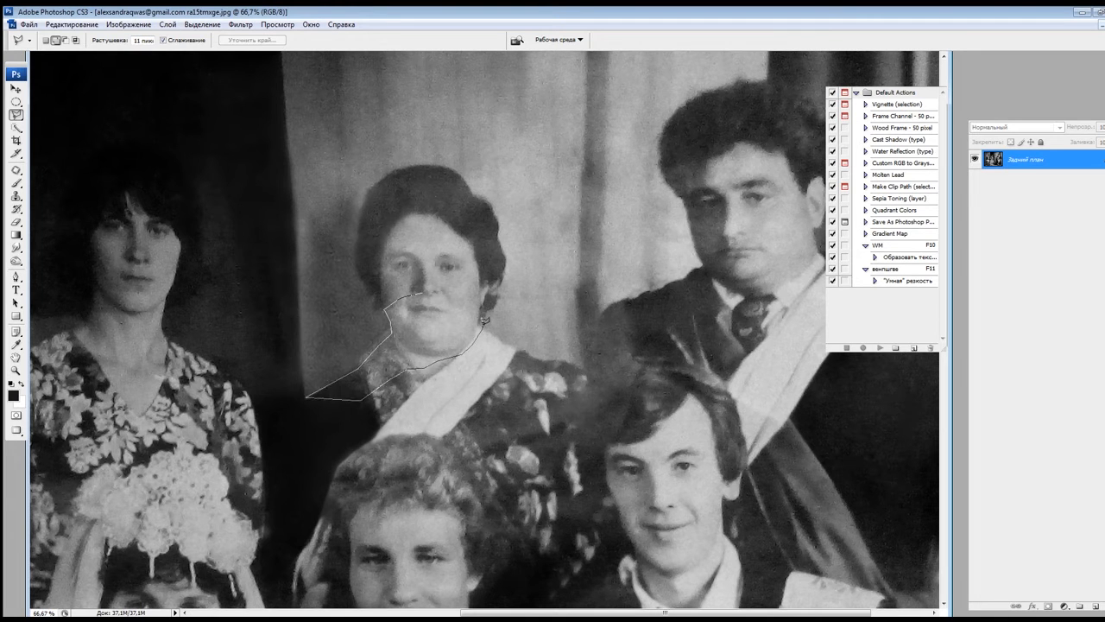
pyautogui.doubleClick(445, 293)
pyautogui.hotkey('ctrl', 'j')
pyautogui.hotkey('ctrl', 'l')
pyautogui.moveTo(848, 387); pyautogui.dragTo(832, 388)
pyautogui.press('Return')
pyautogui.hotkey('ctrl', 'e')
# Step: Patch the blemished area beside the standing sashed woman's face
pyautogui.scroll(2, 484, 329)
pyautogui.moveTo(431, 259); pyautogui.dragTo(486, 389)
pyautogui.press('j')
pyautogui.moveTo(300, 371)
pyautogui.mouseDown()
pyautogui.moveTo(256, 403)
pyautogui.moveTo(302, 423)
pyautogui.mouseUp()
pyautogui.hotkey('ctrl', 'd')
pyautogui.scroll(-2, 419, 316)
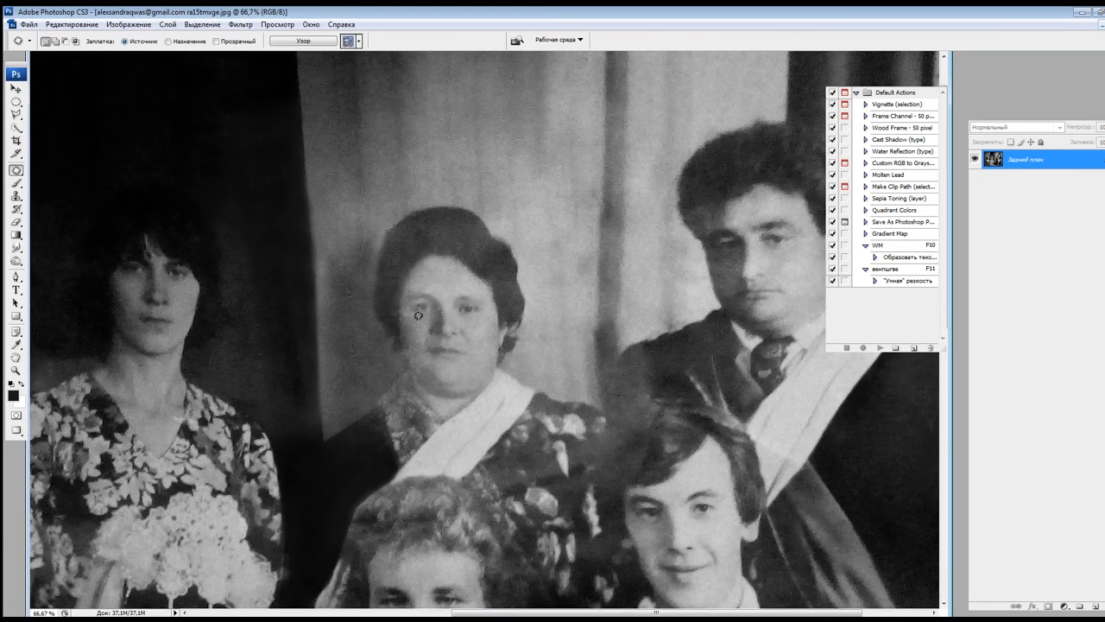
# Step: Patch the marks along the sashed woman's hairline, forehead and hair edge
pyautogui.hotkey('ctrl', 'd')
pyautogui.moveTo(451, 213)
pyautogui.mouseDown()
pyautogui.moveTo(449, 226)
pyautogui.moveTo(444, 217)
pyautogui.mouseUp()
pyautogui.hotkey('ctrl', 'd')
pyautogui.moveTo(433, 292); pyautogui.dragTo(376, 284)
pyautogui.moveTo(376, 284); pyautogui.dragTo(459, 236)
pyautogui.scroll(1, 459, 237)
pyautogui.moveTo(382, 247); pyautogui.dragTo(379, 268)
pyautogui.hotkey('ctrl', 'd')
# Step: Patch the remaining blemishes on the sashed woman's cheek
pyautogui.scroll(-1, 414, 259)
pyautogui.scroll(1, 414, 285)
pyautogui.moveTo(407, 310); pyautogui.dragTo(420, 302)
pyautogui.moveTo(406, 302); pyautogui.dragTo(494, 282)
pyautogui.hotkey('ctrl', 'd')
pyautogui.scroll(-1, 496, 293)
# Step: Set the Clone Stamp to a 38 px brush, 71% opacity and 30% flow, and sample clean texture for retouching the standing sashed pair
pyautogui.moveTo(535, 185); pyautogui.dragTo(126, 284)
pyautogui.scroll(1, 126, 284)
pyautogui.press('s')
pyautogui.rightClick(363, 208)
pyautogui.moveTo(430, 231)
pyautogui.mouseDown()
pyautogui.moveTo(401, 231)
pyautogui.moveTo(369, 277)
pyautogui.mouseUp()
pyautogui.press('Return')
pyautogui.keyDown('alt'); pyautogui.click(385, 209); pyautogui.keyUp('alt')
pyautogui.scroll(-1, 497, 220)
pyautogui.hotkey('shift', '3')
pyautogui.hotkey('shift', '0')
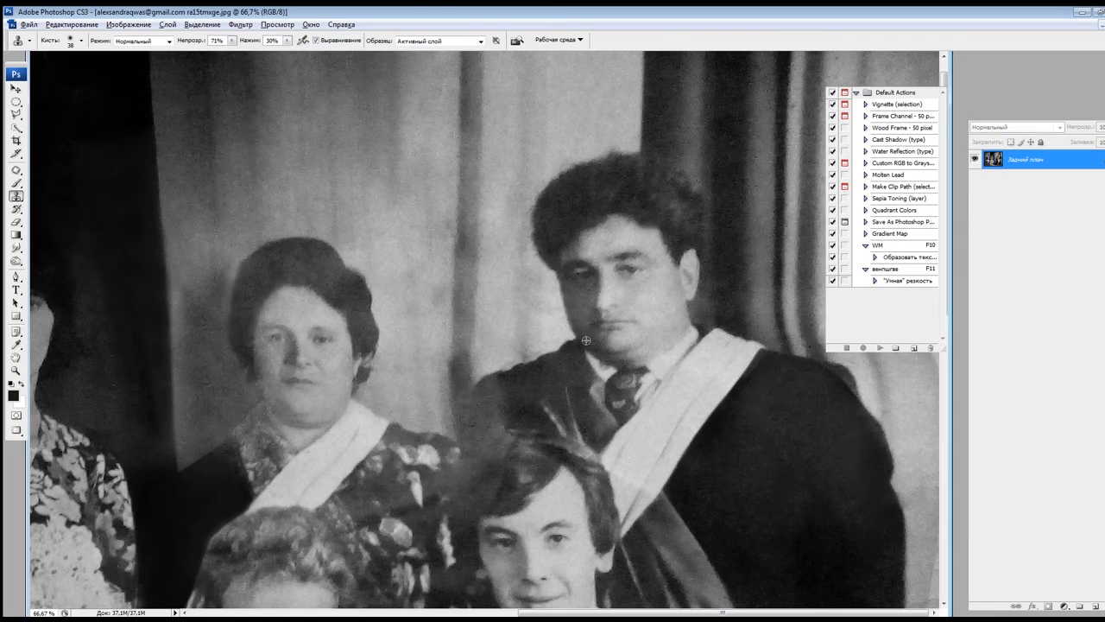
# Step: Outline the seated young man's head with a 5 px feather and invert the selection to protect his hair
pyautogui.scroll(-4, 585, 340)
pyautogui.press('l')
pyautogui.scroll(4, 607, 275)
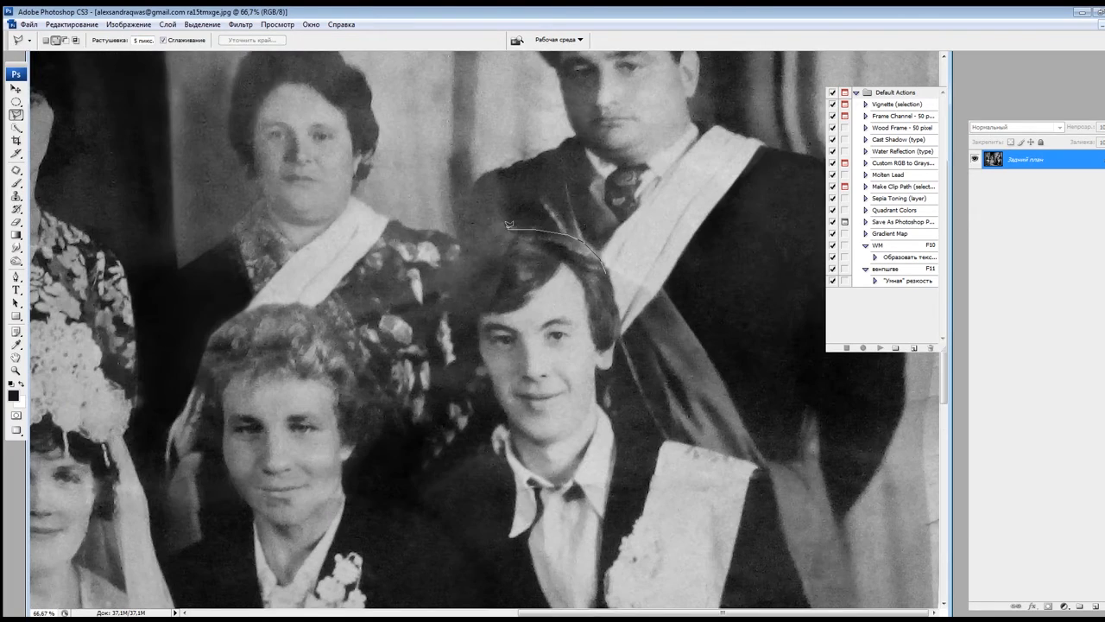
pyautogui.moveTo(454, 306); pyautogui.dragTo(641, 349)
pyautogui.scroll(-2, 641, 349)
pyautogui.press('s')
pyautogui.scroll(1, 655, 234)
pyautogui.scroll(-1, 655, 234)
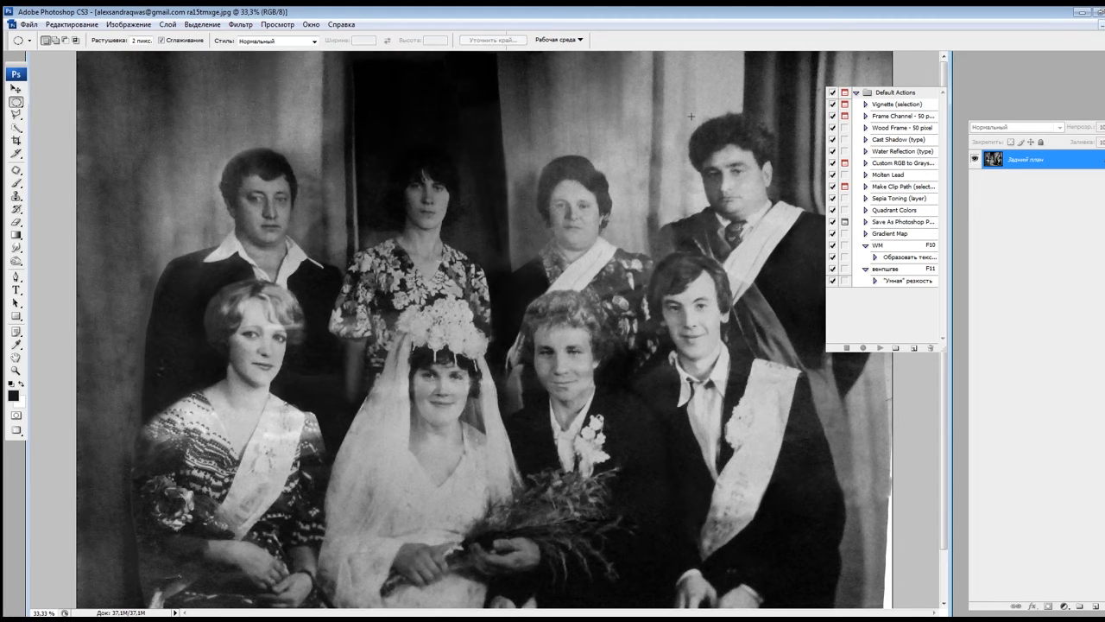
# Step: Set the Clone Stamp to 92% opacity with a 62 px brush, and clean the area around the seated young man's hair
pyautogui.scroll(1, 687, 273)
pyautogui.press('8')
pyautogui.press('8')
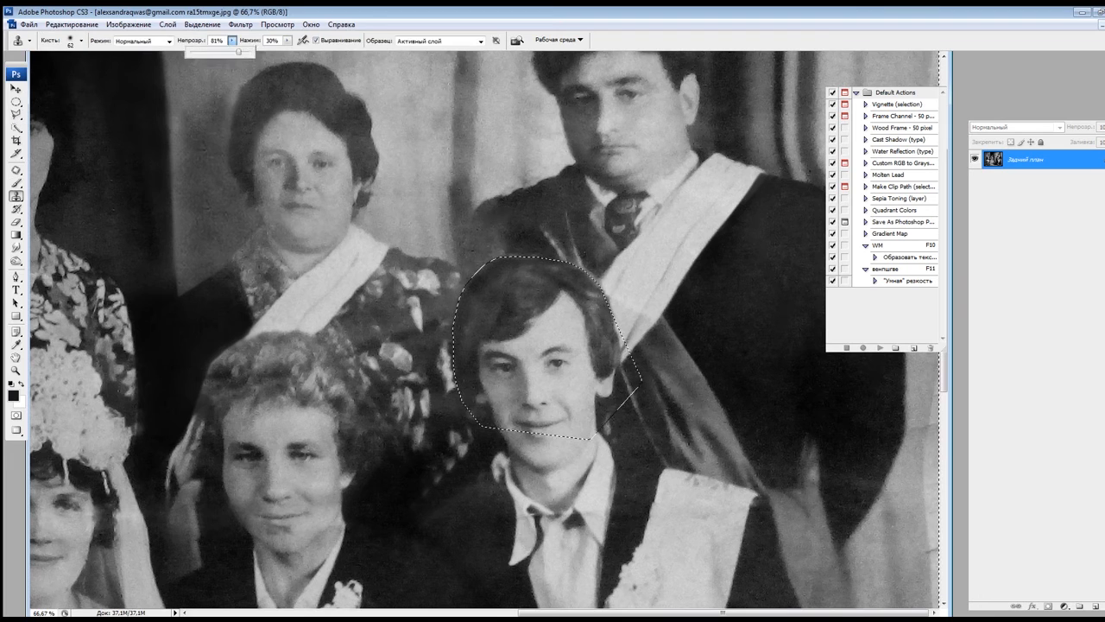
pyautogui.press('9')
pyautogui.press('2')
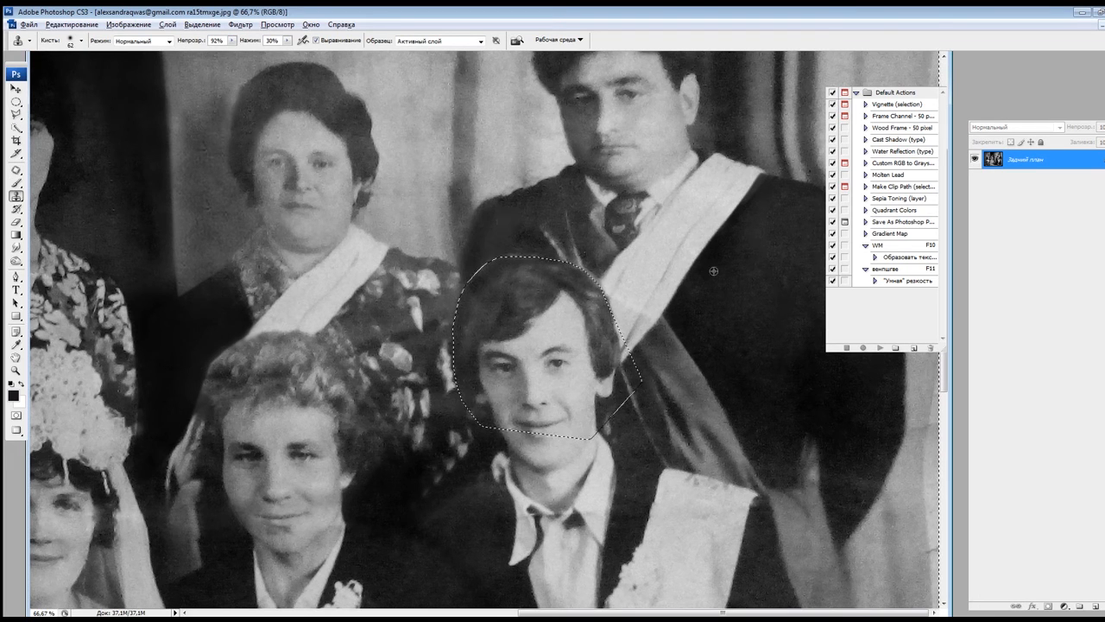
pyautogui.scroll(-1, 448, 215)
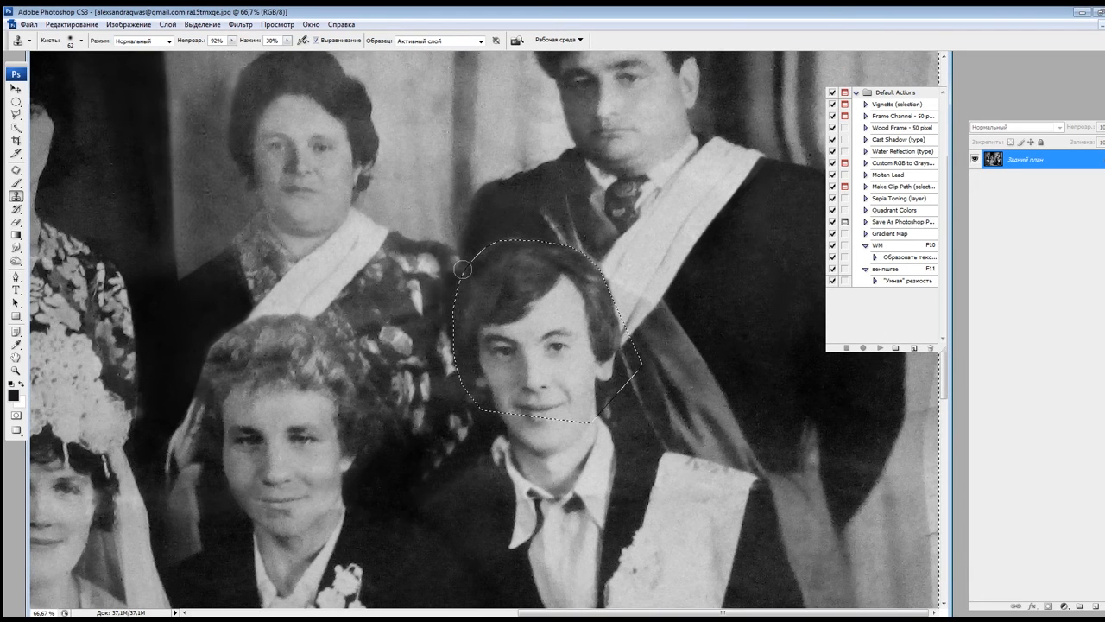
# Step: Outline the sashed man's shoulder above the seated young man's hair with a 5 px feather, and clone dark fabric into it
pyautogui.press('m')
pyautogui.hotkey('ctrl', '-')
pyautogui.click(16, 115)
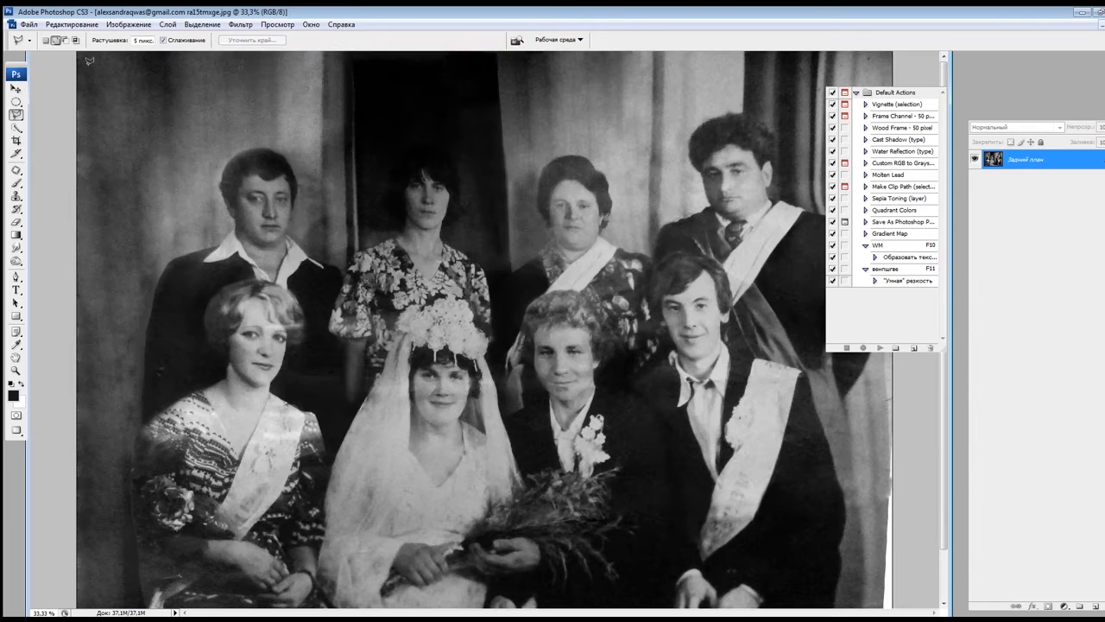
pyautogui.scroll(3, 489, 270)
pyautogui.click(368, 270)
pyautogui.click(314, 347)
pyautogui.press('s')
pyautogui.moveTo(411, 259); pyautogui.dragTo(376, 265)
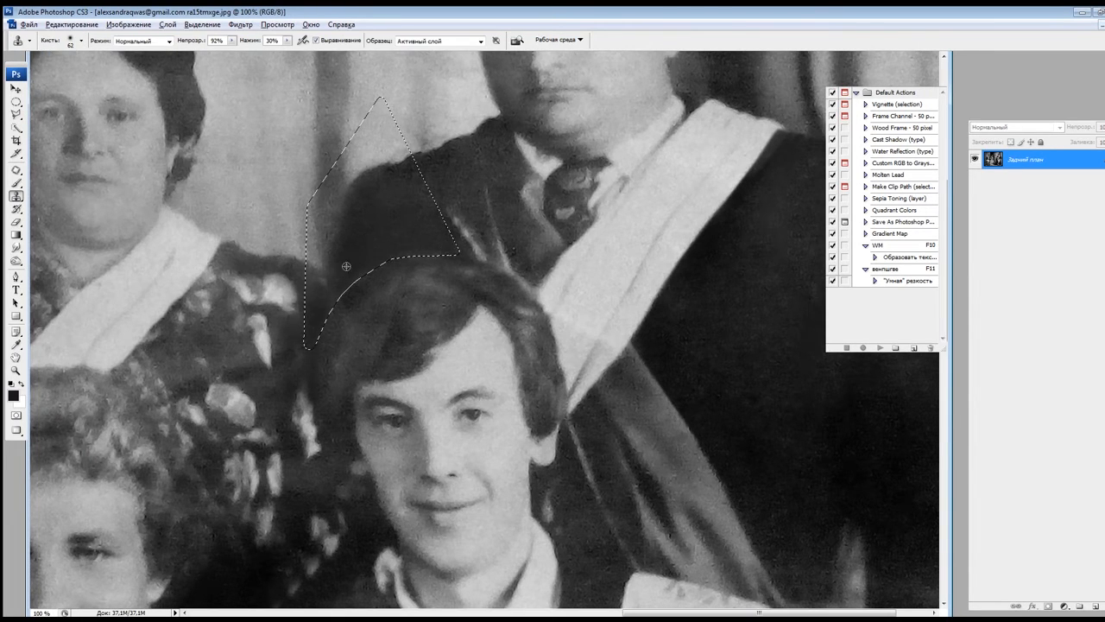
# Step: Clear the shoulder selection and patch the dark area beside the seated blonde woman
pyautogui.press('m')
pyautogui.hotkey('ctrl', 'd')
pyautogui.hotkey('ctrl', '-')
pyautogui.hotkey('ctrl', '-')
pyautogui.hotkey('ctrl', '-')
pyautogui.hotkey('ctrl', '+')
pyautogui.press('j')
pyautogui.moveTo(216, 330); pyautogui.dragTo(82, 347)
pyautogui.hotkey('ctrl', 'd')
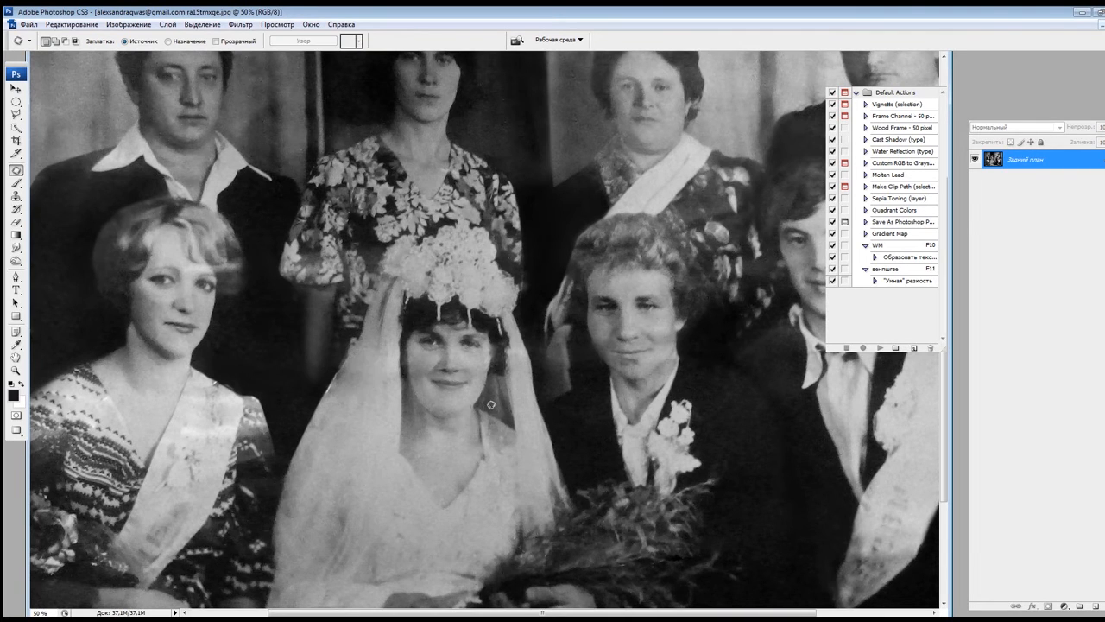
# Step: Copy a band across the bride's forehead and veil with an 11 px feather to a layer, and set its white output level to 223
pyautogui.hotkey('ctrl', '-')
pyautogui.hotkey('ctrl', '-')
pyautogui.press('l')
pyautogui.moveTo(434, 343); pyautogui.dragTo(439, 350)
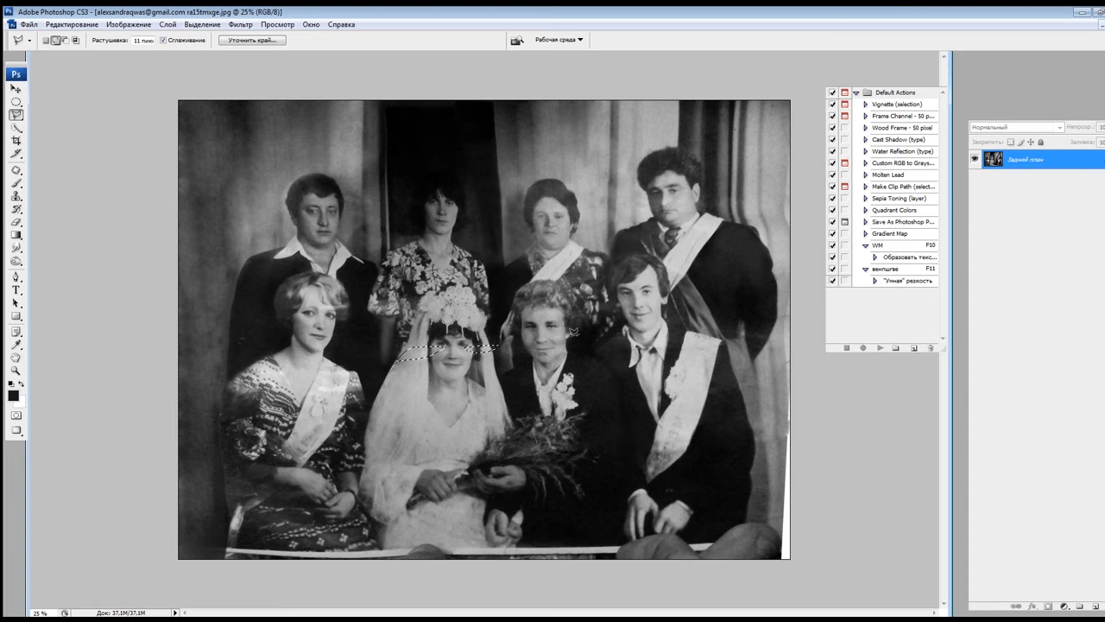
pyautogui.hotkey('ctrl', 'j')
pyautogui.hotkey('ctrl', 'l')
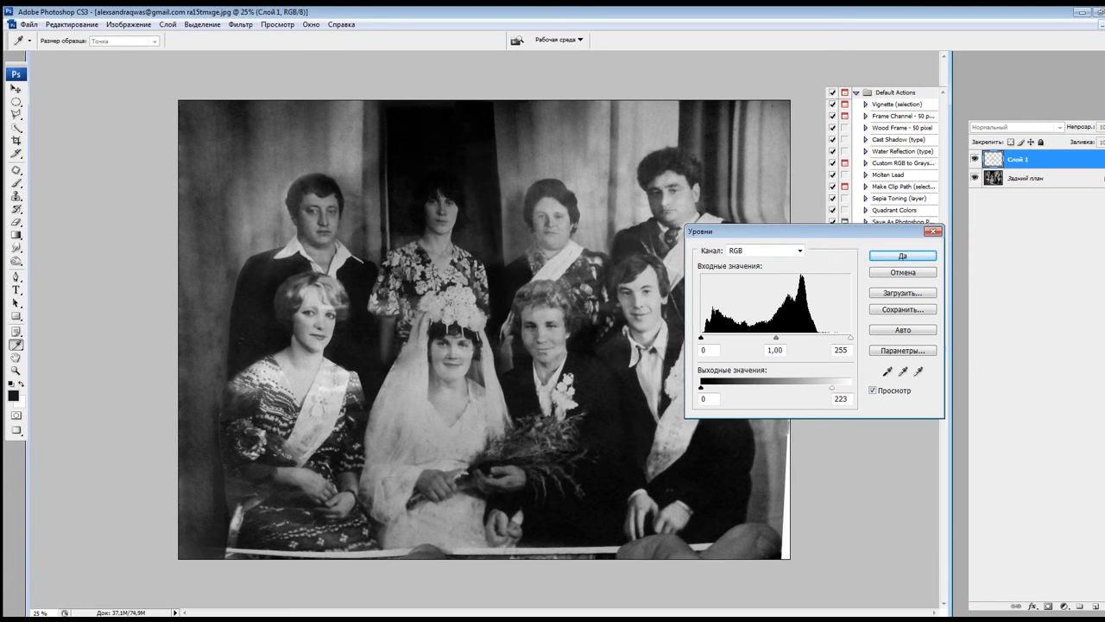
pyautogui.press('Return')
# Step: Soften the darkened band over the bride's face and veil with a 25% opacity Eraser, and merge it down
pyautogui.hotkey('ctrl', '+')
pyautogui.press('e')
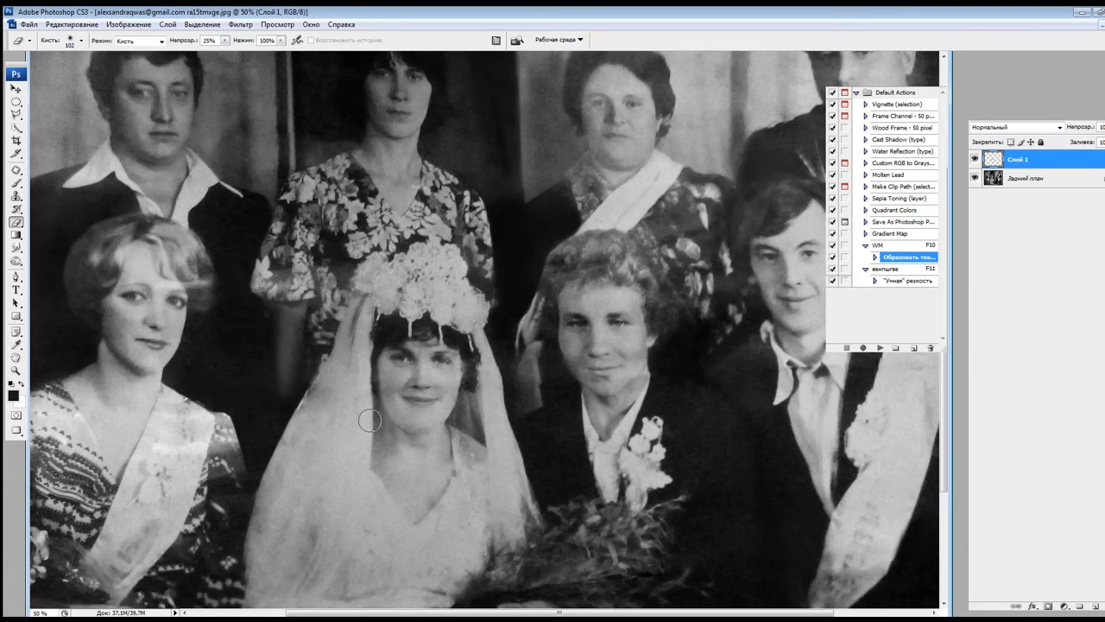
pyautogui.scroll(-1, 517, 337)
pyautogui.scroll(2, 518, 337)
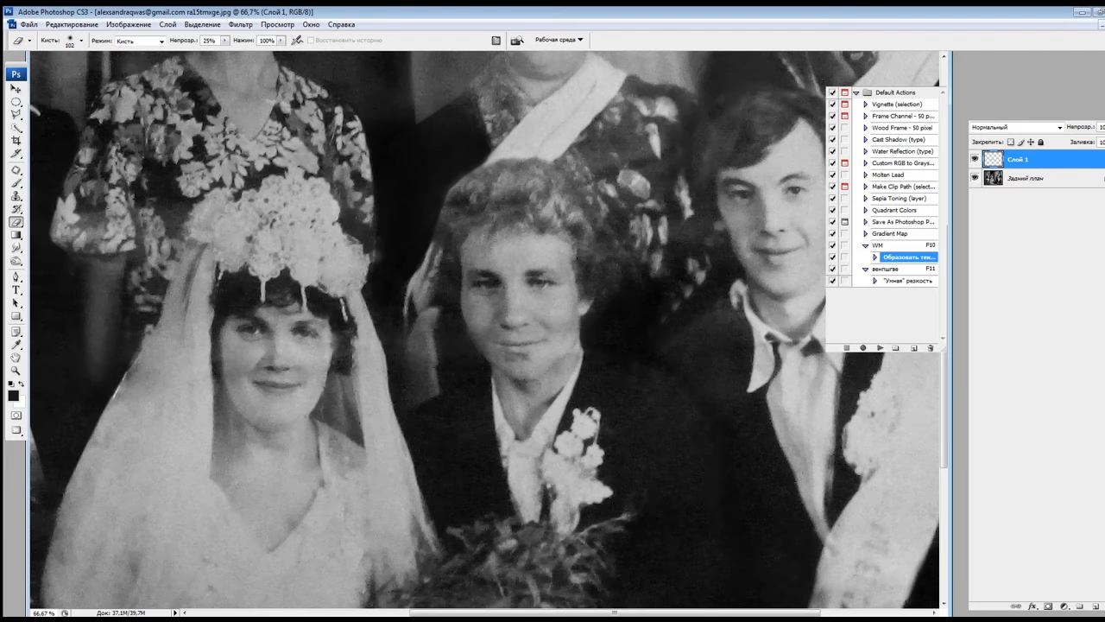
pyautogui.hotkey('ctrl', 'e')
# Step: Outline the dark gap beside the groom's cheek with a 2 px feather, and clone dark background into it
pyautogui.hotkey('ctrl', '+')
pyautogui.press('l')
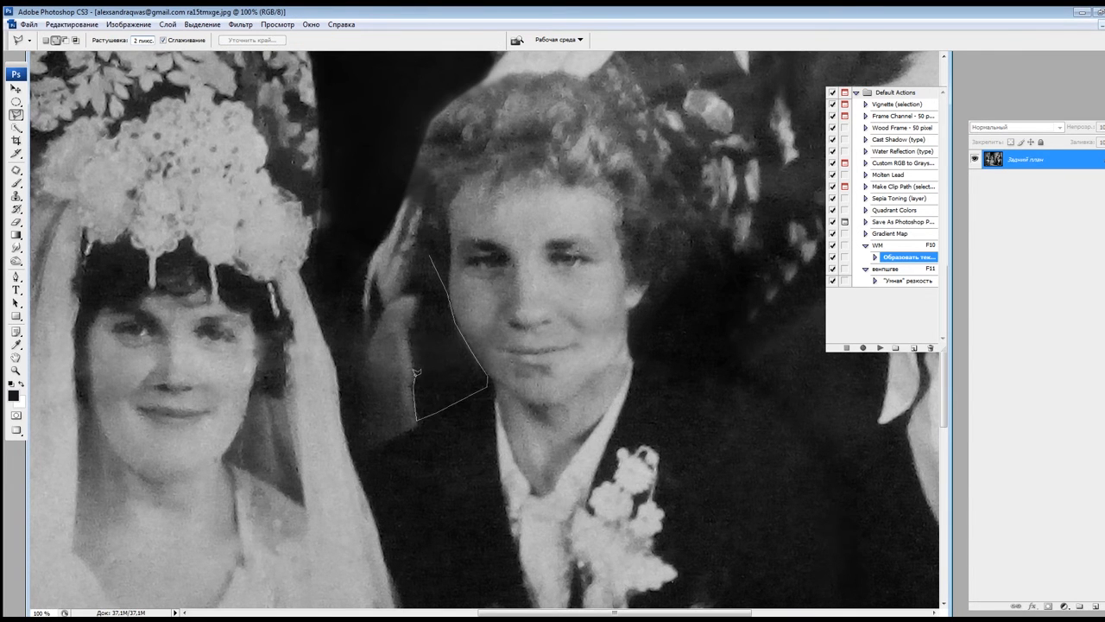
pyautogui.doubleClick(416, 373)
pyautogui.hotkey('ctrl', '-')
pyautogui.press('s')
pyautogui.moveTo(474, 360)
pyautogui.mouseDown()
pyautogui.moveTo(461, 337)
pyautogui.moveTo(454, 383)
pyautogui.mouseUp()
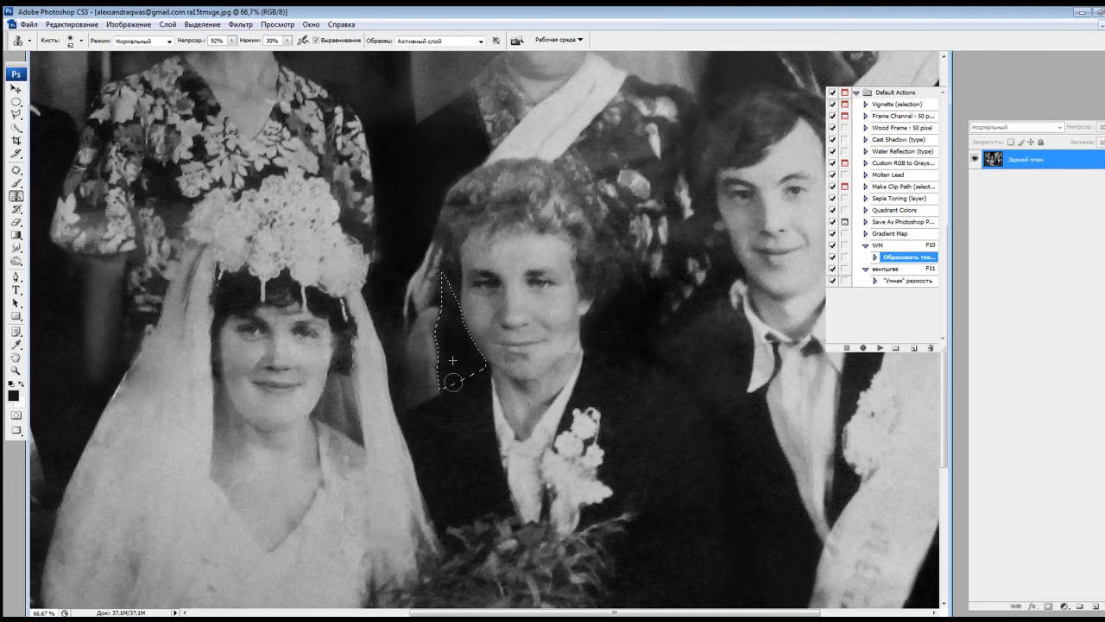
pyautogui.hotkey('ctrl', 'd')
# Step: Retouch the groom's cheek, jaw and neck with a 22 px Clone Stamp brush and the Patch tool
pyautogui.press('m')
pyautogui.hotkey('ctrl', '-')
pyautogui.scroll(3, 687, 353)
pyautogui.moveTo(173, 321); pyautogui.dragTo(549, 415)
pyautogui.press('s')
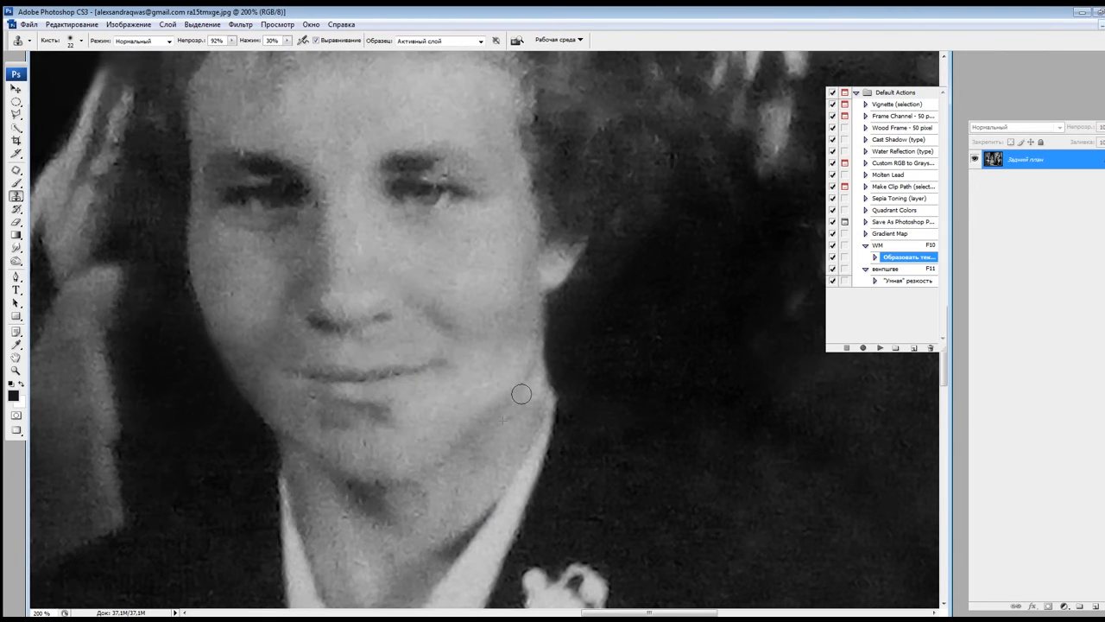
pyautogui.hotkey('ctrl', '-')
pyautogui.press('j')
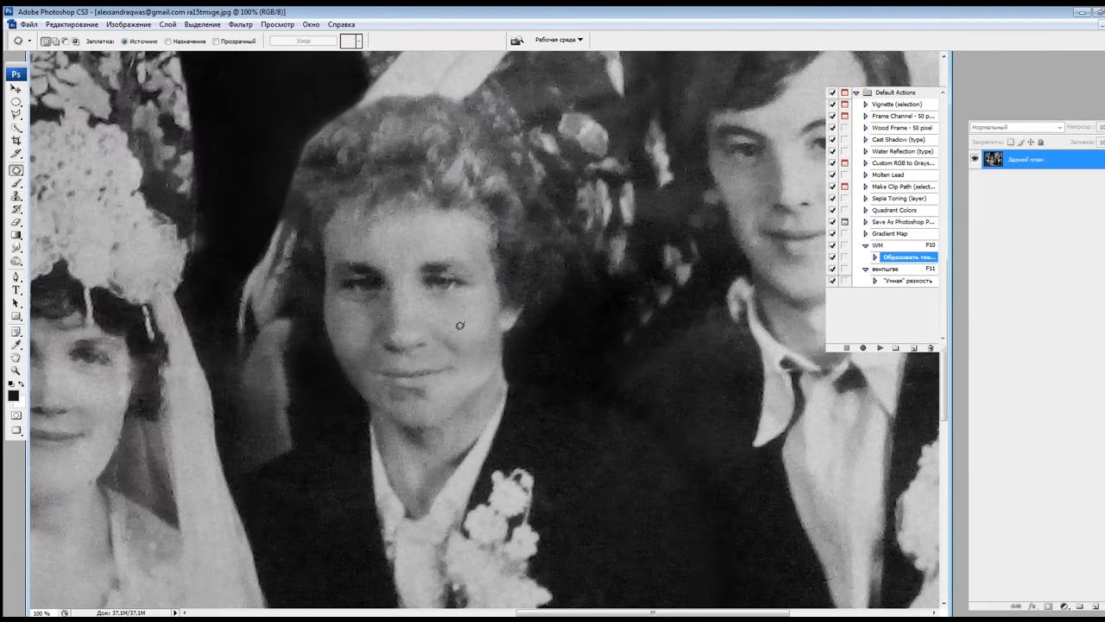
pyautogui.hotkey('ctrl', 'd')
pyautogui.scroll(-3, 358, 266)
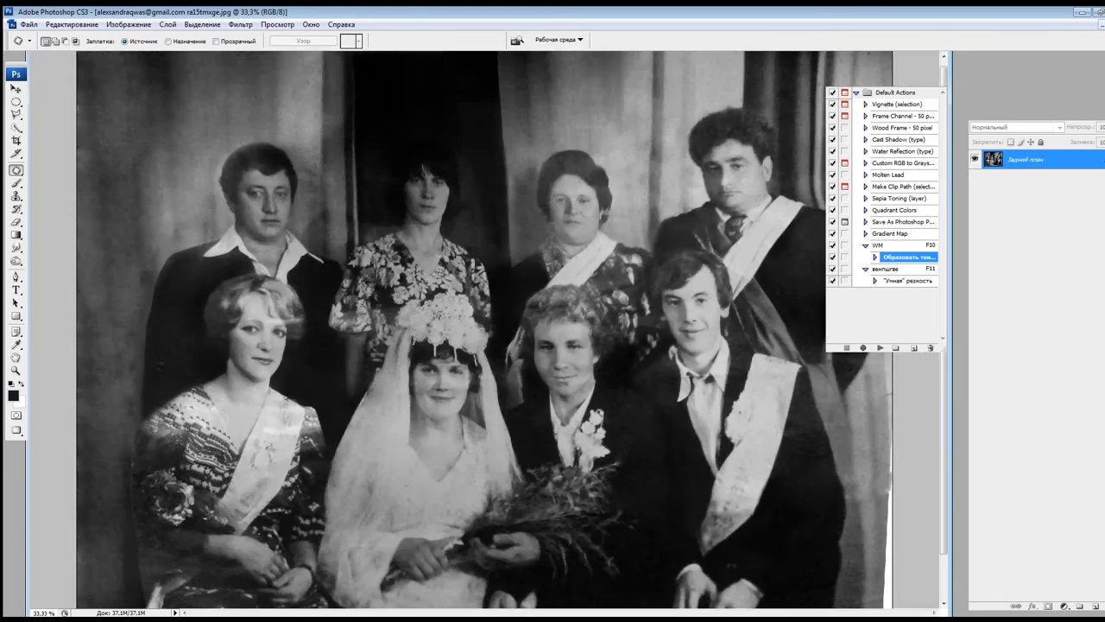
# Step: Patch and clone over the defects on the floral dress and sleeve of the woman standing behind the bride
pyautogui.scroll(3, 401, 332)
pyautogui.moveTo(404, 359); pyautogui.dragTo(431, 337)
pyautogui.hotkey('ctrl', 'd')
pyautogui.moveTo(421, 349); pyautogui.dragTo(368, 369)
pyautogui.hotkey('ctrl', 'd')
pyautogui.hotkey('ctrl', '-')
pyautogui.hotkey('ctrl', '-')
pyautogui.press('s')
pyautogui.rightClick(373, 374)
pyautogui.keyDown('alt'); pyautogui.click(369, 341); pyautogui.keyUp('alt')
pyautogui.moveTo(441, 380); pyautogui.dragTo(368, 373)
# Step: Copy the sleeve and lower dress of the woman behind the bride with a 12 px feather to a layer, and adjust its levels
pyautogui.press('l')
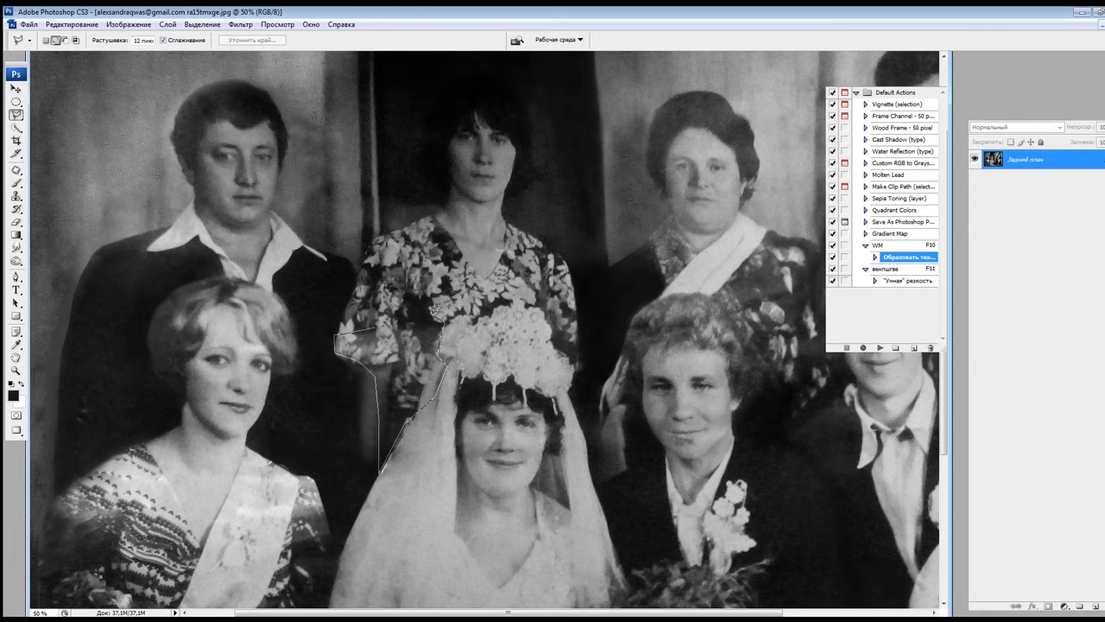
pyautogui.doubleClick(430, 309)
pyautogui.hotkey('ctrl', 'j')
pyautogui.hotkey('ctrl', 'l')
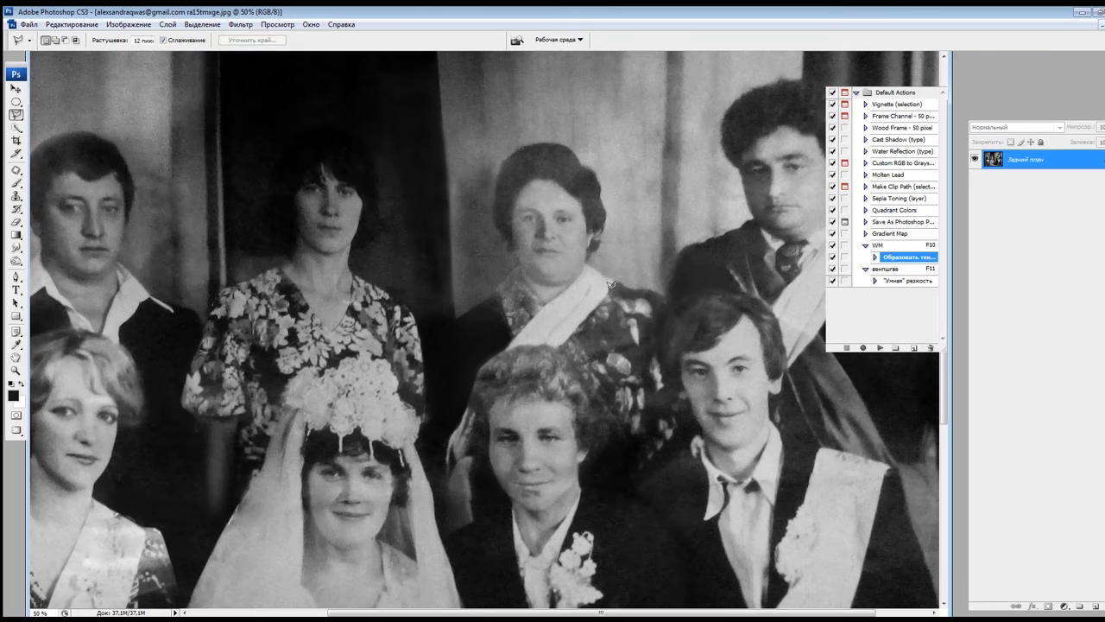
# Step: Outline the sashed woman's floral dress beside the seated young man with a 12 px feather, copy it, adjust its levels, and merge down
pyautogui.click(616, 281)
pyautogui.hotkey('ctrl', '-')
pyautogui.hotkey('ctrl', '-')
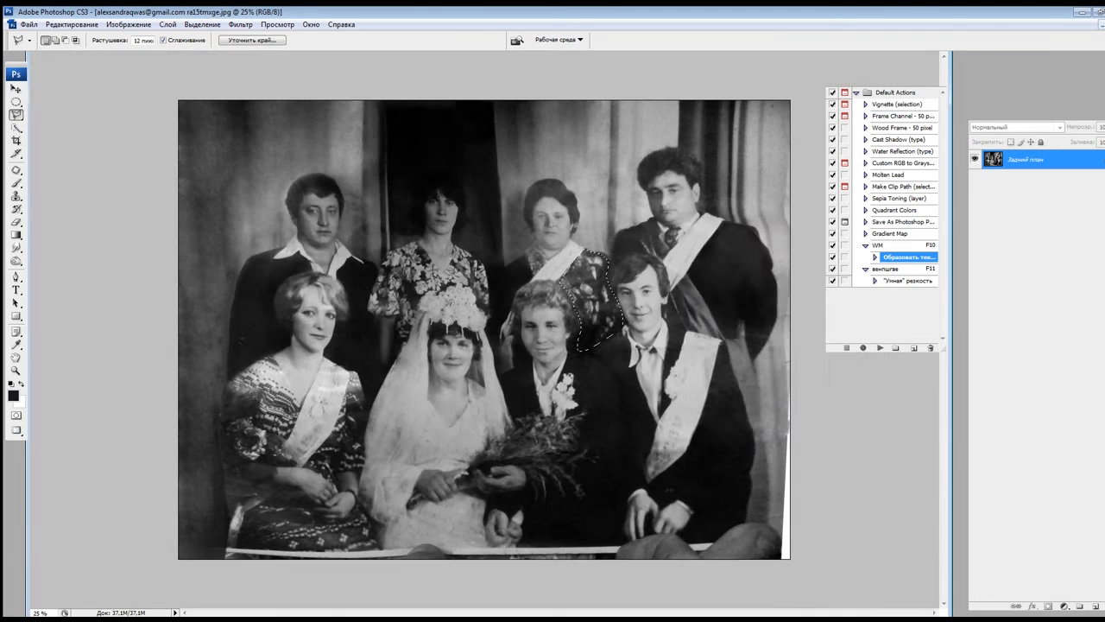
pyautogui.hotkey('ctrl', 'j')
pyautogui.hotkey('ctrl', 'l')
pyautogui.moveTo(777, 338); pyautogui.dragTo(785, 338)
pyautogui.press('Return')
pyautogui.hotkey('ctrl', 'e')
# Step: Outline the dark fabric at the sashed woman's shoulder, opposite the floral side, for patching
pyautogui.hotkey('ctrl', '+')
pyautogui.hotkey('ctrl', '+')
pyautogui.moveTo(710, 218); pyautogui.dragTo(594, 322)
pyautogui.press('j')
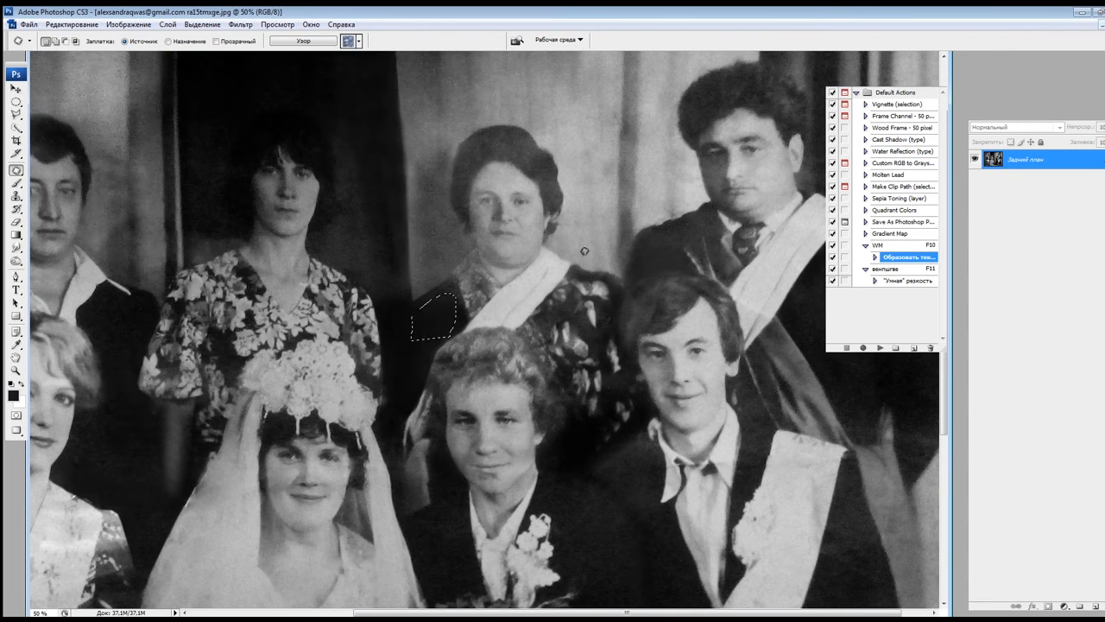
# Step: Try to clone dark fabric onto the sashed woman's clothing, and undo the stroke
pyautogui.press('s')
pyautogui.keyDown('alt'); pyautogui.click(582, 345); pyautogui.keyUp('alt')
pyautogui.moveTo(413, 366); pyautogui.dragTo(413, 410)
pyautogui.hotkey('ctrl', 'z')
# Step: Lower the Clone Stamp opacity to 27% and clone softly over the sashed woman's dress and shoulder
pyautogui.click(231, 41)
pyautogui.moveTo(232, 53); pyautogui.dragTo(194, 54)
pyautogui.keyDown('alt'); pyautogui.click(606, 377); pyautogui.keyUp('alt')
pyautogui.moveTo(519, 284)
pyautogui.mouseDown()
pyautogui.moveTo(494, 323)
pyautogui.moveTo(468, 295)
pyautogui.mouseUp()
pyautogui.keyDown('alt'); pyautogui.click(494, 323); pyautogui.keyUp('alt')
# Step: Enlarge the Clone Stamp brush to 69 px and clone softly over the curtain beside the dark backdrop
pyautogui.rightClick(458, 276)
pyautogui.press('Return')
pyautogui.hotkey('ctrl', '-')
pyautogui.hotkey('ctrl', '-')
pyautogui.rightClick(356, 194)
pyautogui.moveTo(365, 212); pyautogui.dragTo(374, 213)
pyautogui.press('Return')
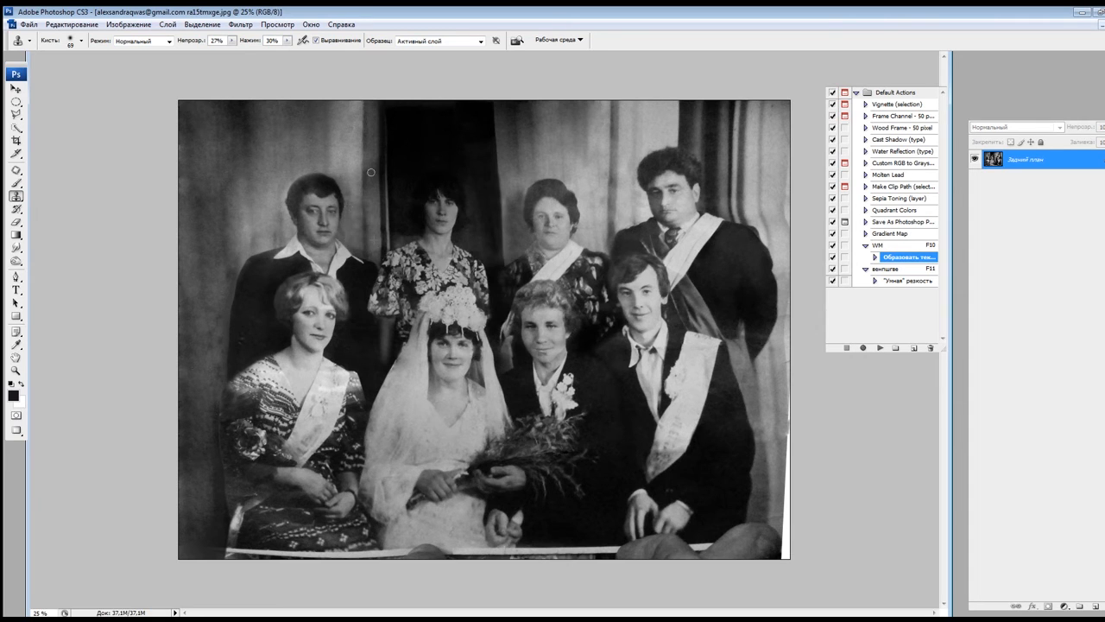
# Step: Raise the Clone Stamp opacity to 41% and enlarge the brush for softening the curtain at the photo's edge
pyautogui.click(231, 40)
pyautogui.moveTo(232, 53); pyautogui.dragTo(241, 54)
pyautogui.rightClick(191, 215)
pyautogui.moveTo(210, 235); pyautogui.dragTo(220, 235)
pyautogui.press('Return')
# Step: Patch a small flaw on the clothing beside the groom and deselect
pyautogui.click(16, 170)
pyautogui.hotkey('ctrl', '+')
pyautogui.hotkey('ctrl', '+')
pyautogui.hotkey('ctrl', '+')
pyautogui.moveTo(777, 199); pyautogui.dragTo(502, 369)
pyautogui.moveTo(482, 311); pyautogui.dragTo(480, 336)
pyautogui.hotkey('ctrl', 'd')
pyautogui.hotkey('ctrl', '-')
pyautogui.hotkey('ctrl', '-')
pyautogui.hotkey('ctrl', '-')
pyautogui.hotkey('ctrl', '+')
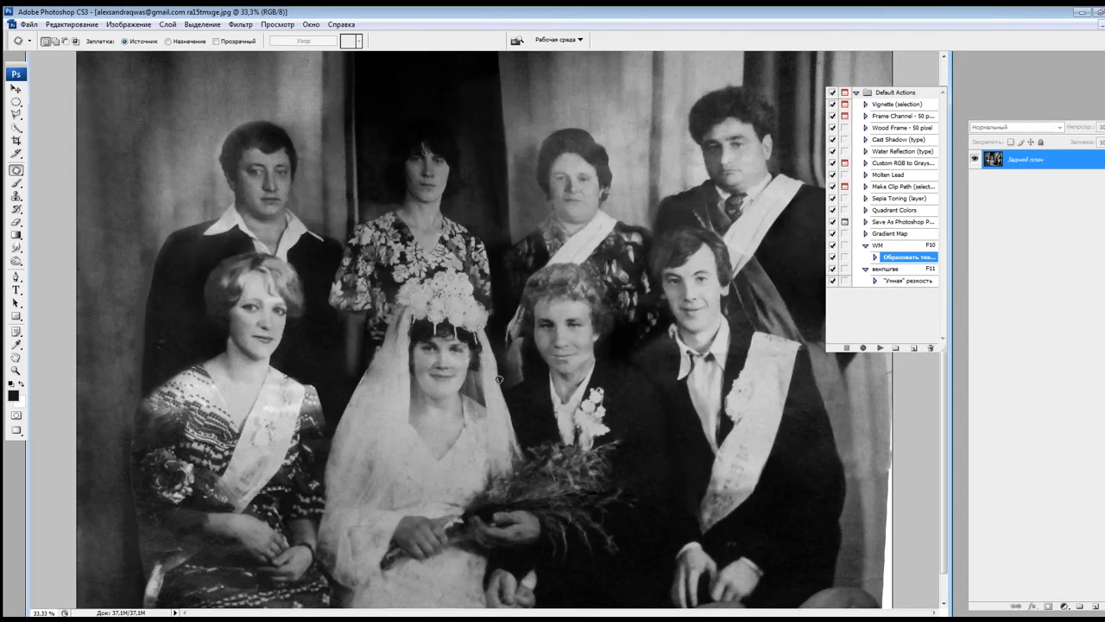
# Step: Patch a small flaw around the seated young man's collar and tie
pyautogui.hotkey('ctrl', '+')
pyautogui.hotkey('ctrl', '+')
pyautogui.hotkey('ctrl', '+')
pyautogui.hotkey('ctrl', '+')
pyautogui.moveTo(423, 430); pyautogui.dragTo(424, 444)
pyautogui.hotkey('ctrl', '-')
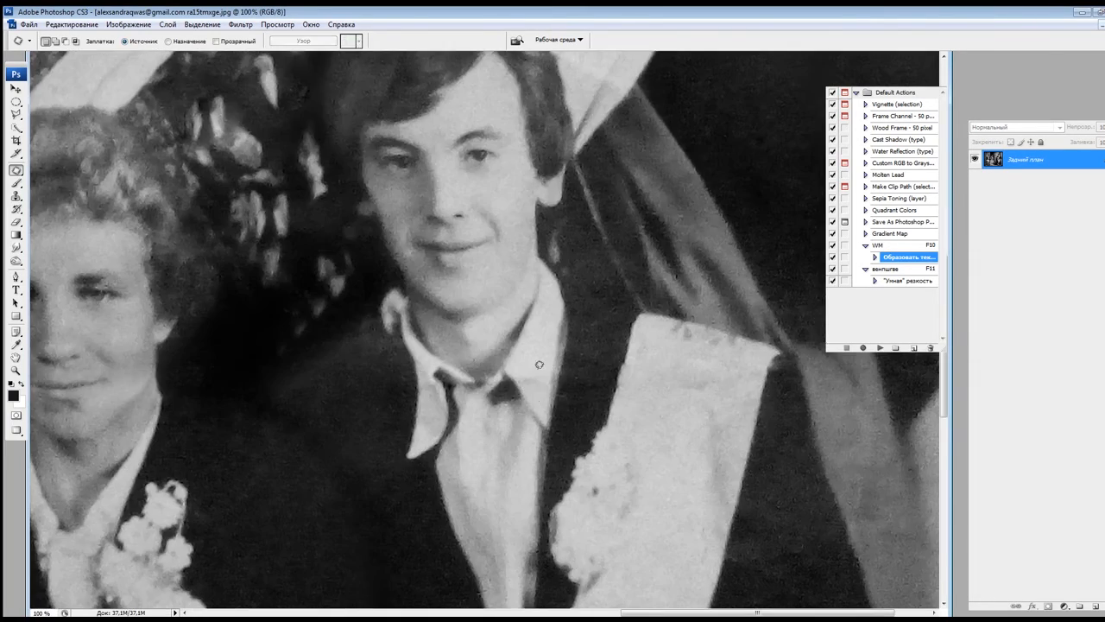
# Step: Patch several small spots on the clothing and background around the seated young man
pyautogui.hotkey('ctrl', '-')
pyautogui.hotkey('ctrl', '-')
pyautogui.moveTo(715, 342); pyautogui.dragTo(714, 346)
pyautogui.hotkey('ctrl', 'd')
pyautogui.moveTo(715, 344); pyautogui.dragTo(679, 374)
pyautogui.moveTo(677, 373); pyautogui.dragTo(689, 369)
pyautogui.hotkey('ctrl', 'd')
pyautogui.scroll(3, 545, 176)
pyautogui.moveTo(533, 273); pyautogui.dragTo(533, 282)
pyautogui.hotkey('ctrl', 'd')
pyautogui.scroll(2, 537, 290)
pyautogui.moveTo(566, 380); pyautogui.dragTo(564, 388)
pyautogui.hotkey('ctrl', 'd')
pyautogui.moveTo(551, 342); pyautogui.dragTo(550, 344)
pyautogui.moveTo(550, 342); pyautogui.dragTo(541, 335)
pyautogui.hotkey('ctrl', 'd')
pyautogui.scroll(-2, 541, 335)
# Step: Clone the dark backdrop softly beside the hair and neck of the woman in the floral dress at 41% opacity
pyautogui.press('s')
pyautogui.rightClick(247, 288)
pyautogui.keyDown('alt'); pyautogui.click(247, 290); pyautogui.keyUp('alt')
pyautogui.moveTo(247, 318); pyautogui.dragTo(257, 319)
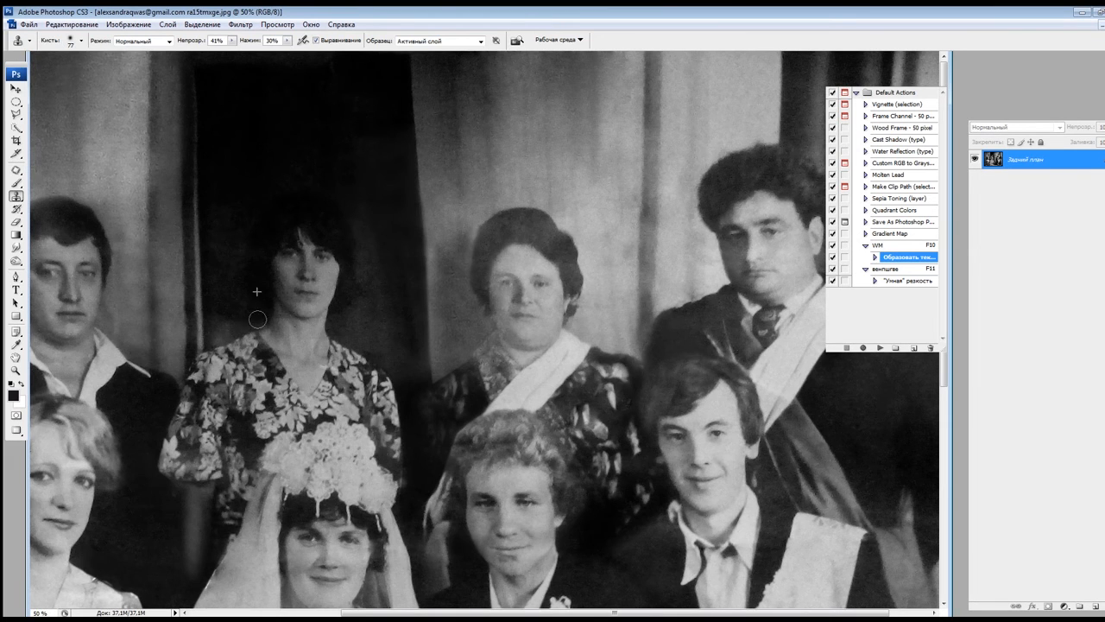
pyautogui.scroll(-2, 257, 319)
# Step: Outline the dark backdrop around the floral-dressed woman, copy it, set the midtone level to 1.49, and merge down
pyautogui.press('l')
pyautogui.moveTo(380, 102)
pyautogui.mouseDown()
pyautogui.moveTo(386, 246)
pyautogui.moveTo(422, 226)
pyautogui.moveTo(433, 192)
pyautogui.moveTo(482, 260)
pyautogui.mouseUp()
pyautogui.moveTo(503, 214); pyautogui.dragTo(494, 102)
pyautogui.hotkey('ctrl', 'j')
pyautogui.hotkey('ctrl', 'l')
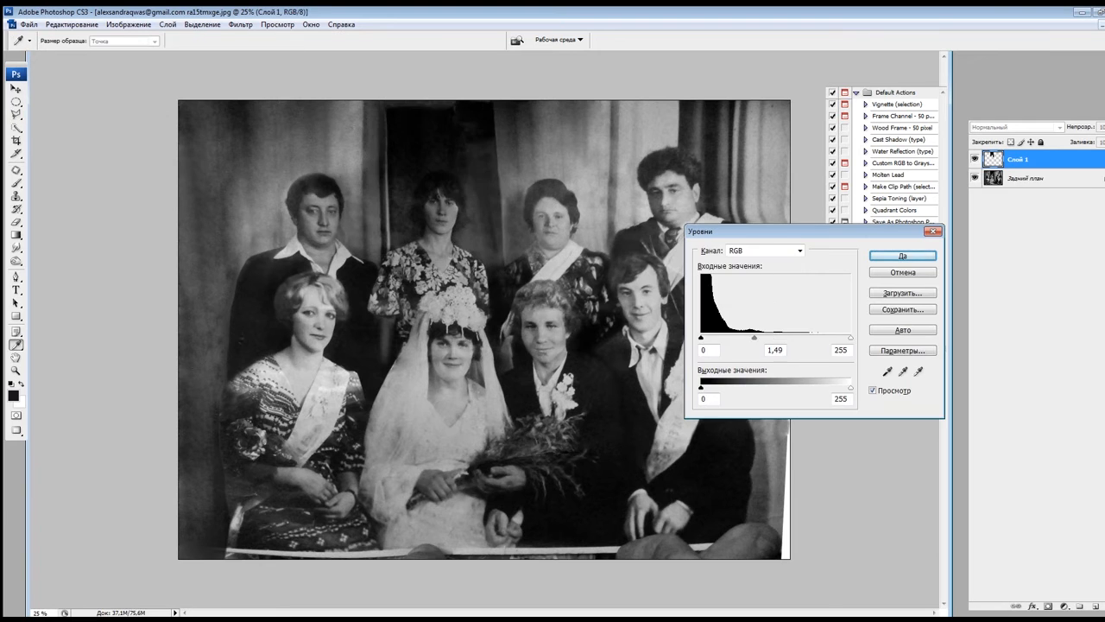
pyautogui.press('Return')
pyautogui.scroll(2, 378, 187)
pyautogui.hotkey('ctrl', 'e')
# Step: Sample the backdrop next to the floral-dressed woman's hair and clone it along her hair edge
pyautogui.press('s')
pyautogui.rightClick(355, 235)
pyautogui.press('Return')
pyautogui.keyDown('alt'); pyautogui.click(359, 233); pyautogui.keyUp('alt')
pyautogui.moveTo(356, 244); pyautogui.dragTo(351, 268)
# Step: Select the dark backdrop around the floral-dressed woman with a 3 px feather and apply Surface Blur
pyautogui.press('l')
pyautogui.moveTo(434, 329); pyautogui.dragTo(440, 205)
pyautogui.moveTo(363, 324); pyautogui.dragTo(296, 107)
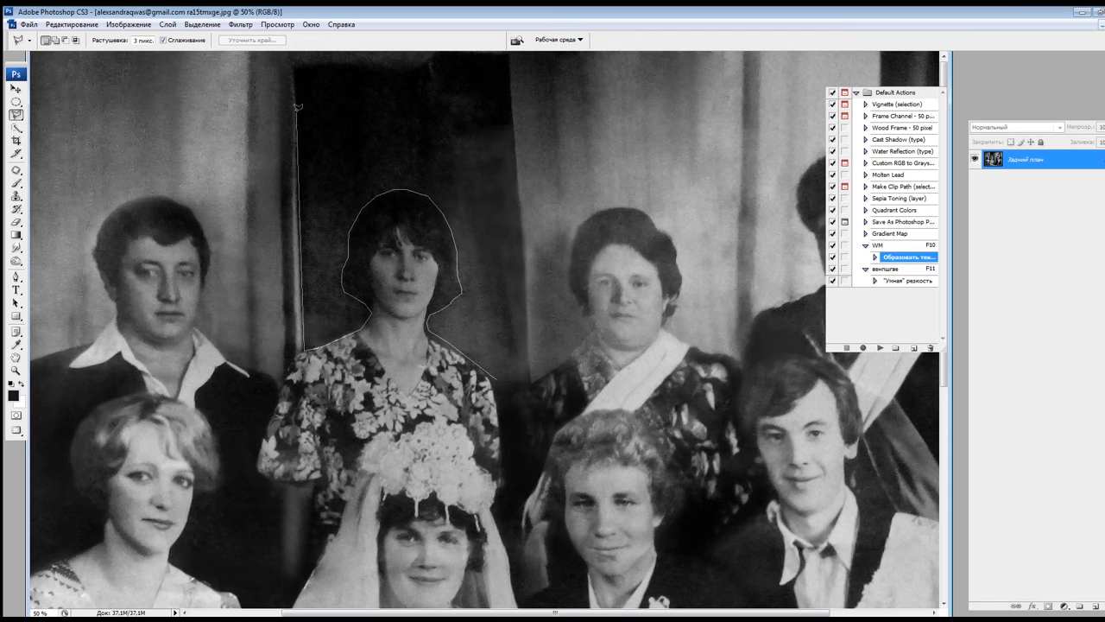
pyautogui.moveTo(512, 124)
pyautogui.mouseDown()
pyautogui.moveTo(524, 295)
pyautogui.moveTo(528, 380)
pyautogui.mouseUp()
pyautogui.click(240, 25)
pyautogui.moveTo(259, 177)
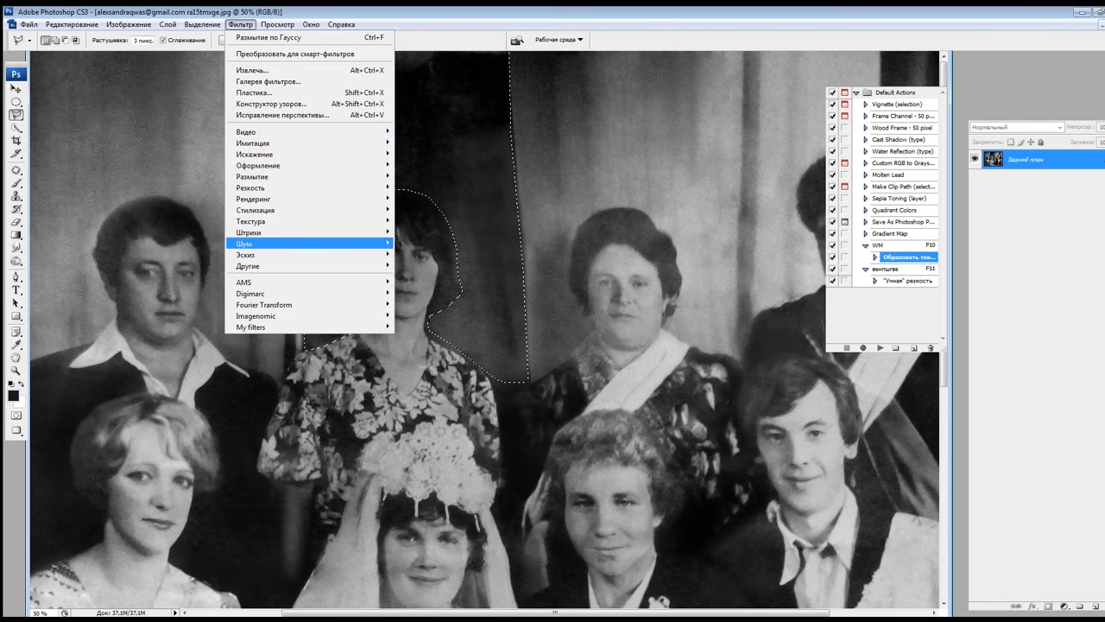
pyautogui.click(448, 243)
pyautogui.moveTo(768, 362); pyautogui.dragTo(778, 362)
pyautogui.click(928, 171)
# Step: Add noise with an amount of 4.3 to the blurred dark backdrop and deselect
pyautogui.click(240, 24)
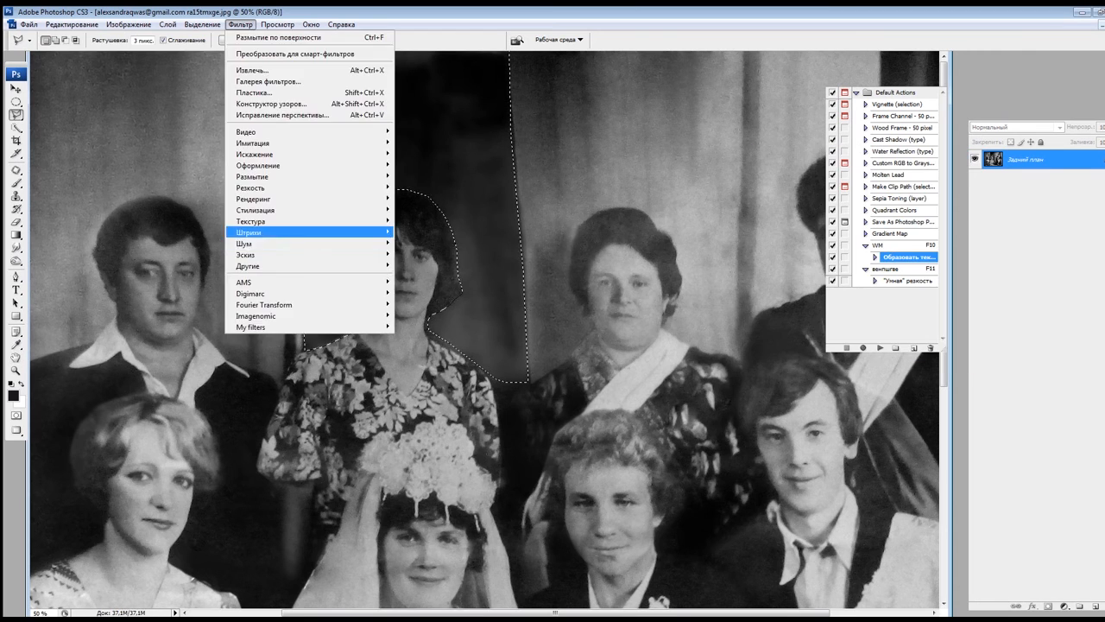
pyautogui.moveTo(250, 244)
pyautogui.click(432, 244)
pyautogui.click(472, 362)
pyautogui.doubleClick(524, 296)
pyautogui.write('4,3')
pyautogui.press('Return')
pyautogui.hotkey('ctrl', 'd')
pyautogui.scroll(-1, 479, 259)
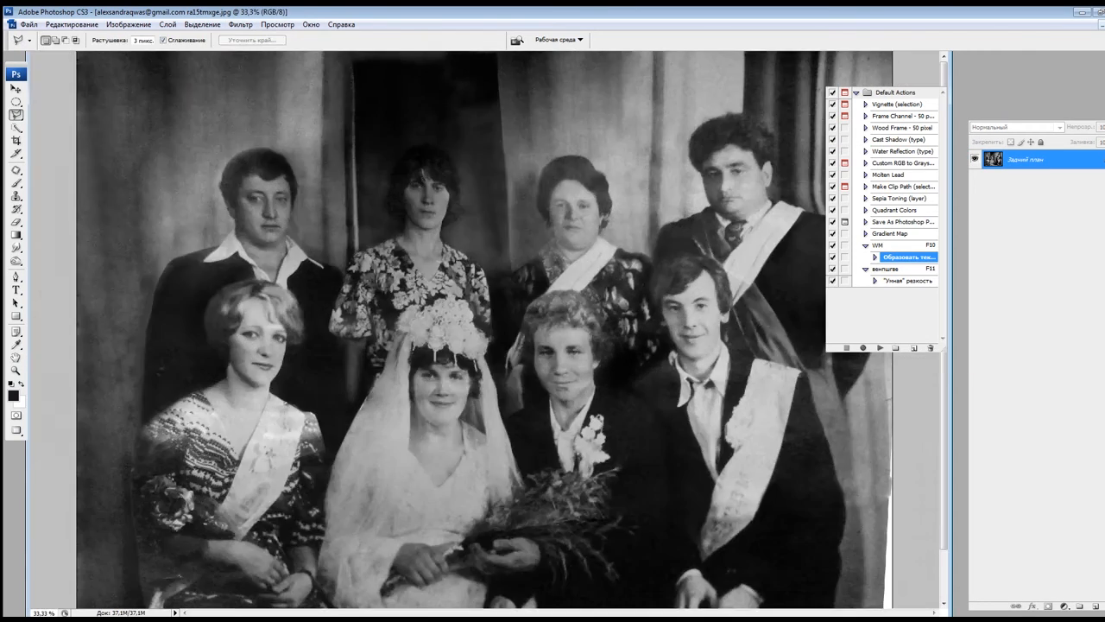
# Step: Outline the floral-dressed woman's head and shoulders to isolate the backdrop around her for cloning
pyautogui.scroll(3, 457, 156)
pyautogui.press('j')
pyautogui.scroll(3, 405, 483)
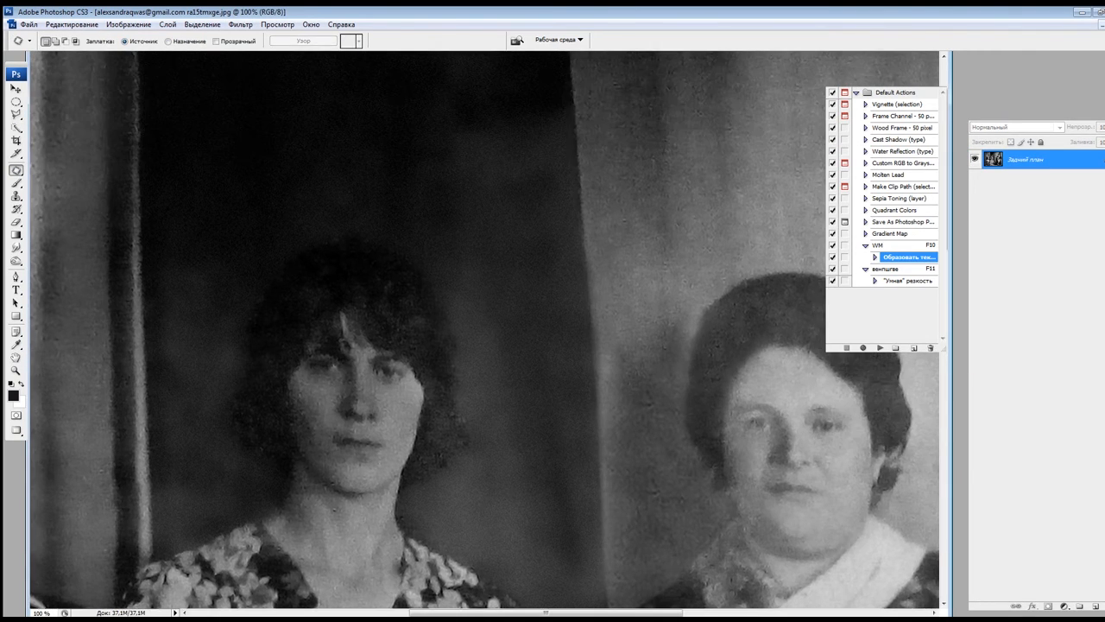
pyautogui.scroll(-1, 344, 327)
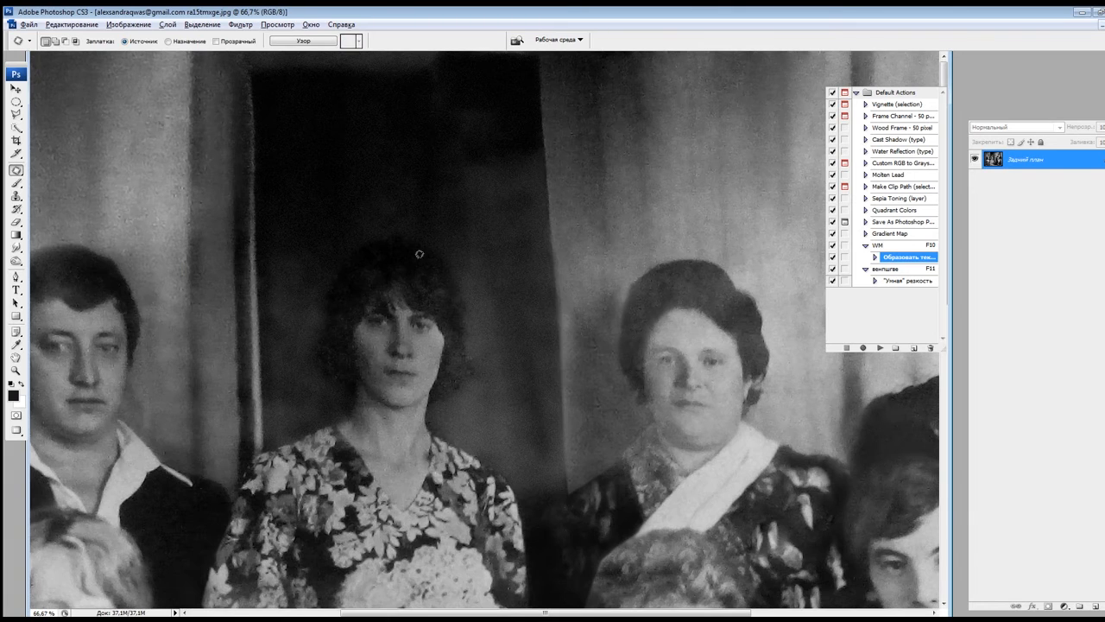
pyautogui.press('l')
pyautogui.moveTo(430, 410)
pyautogui.mouseDown()
pyautogui.moveTo(468, 374)
pyautogui.moveTo(454, 273)
pyautogui.mouseUp()
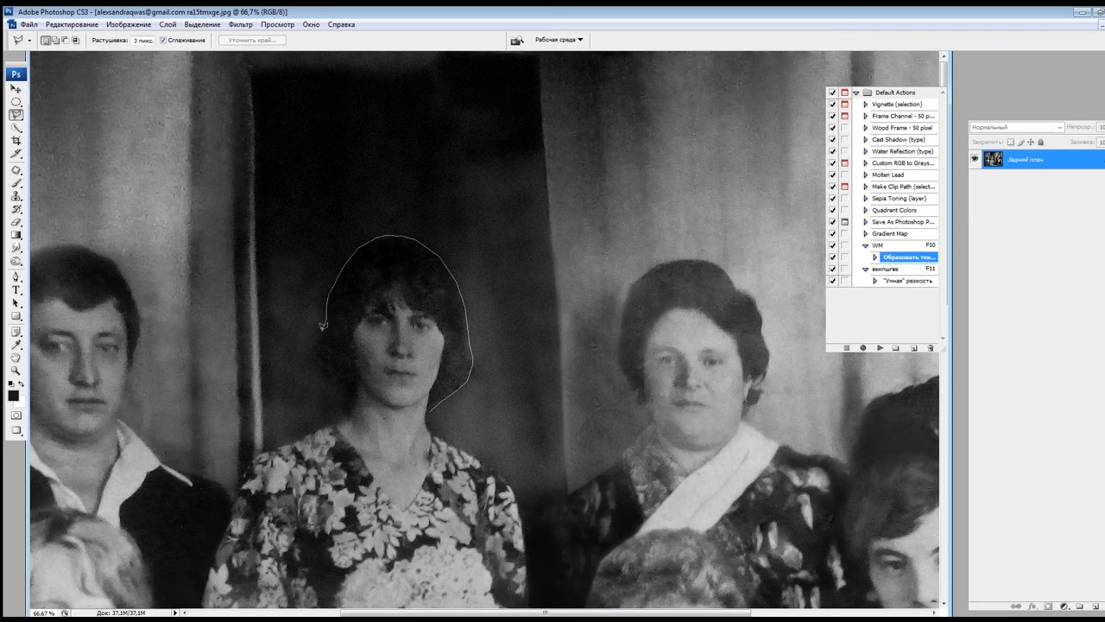
pyautogui.moveTo(352, 407)
pyautogui.mouseDown()
pyautogui.moveTo(328, 473)
pyautogui.moveTo(544, 479)
pyautogui.mouseUp()
pyautogui.press('s')
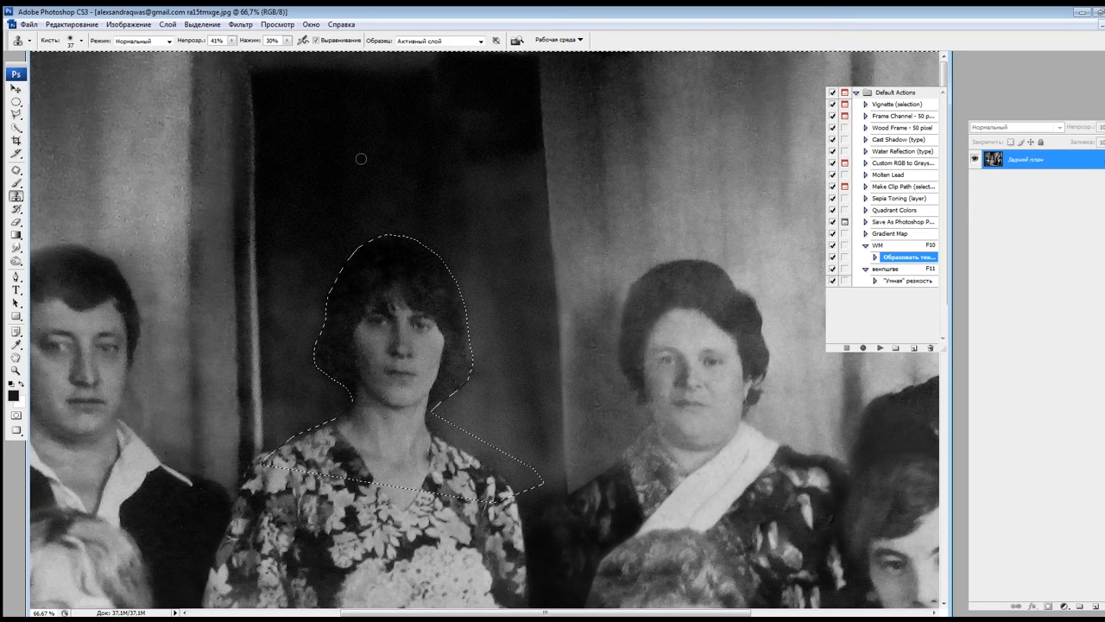
# Step: Clone the dark backdrop around the floral-dressed woman's hair within the selection, and deselect
pyautogui.keyDown('alt'); pyautogui.click(489, 284); pyautogui.keyUp('alt')
pyautogui.keyDown('alt'); pyautogui.click(320, 274); pyautogui.keyUp('alt')
pyautogui.click(351, 244)
pyautogui.keyDown('alt'); pyautogui.click(331, 332); pyautogui.keyUp('alt')
pyautogui.press('m')
pyautogui.click(452, 233)
pyautogui.scroll(-4, 452, 233)
pyautogui.scroll(1, 452, 232)
# Step: Outline the light curtain behind the sashed woman up to the standing man, copy it, and adjust its levels
pyautogui.press('l')
pyautogui.moveTo(529, 92); pyautogui.dragTo(584, 247)
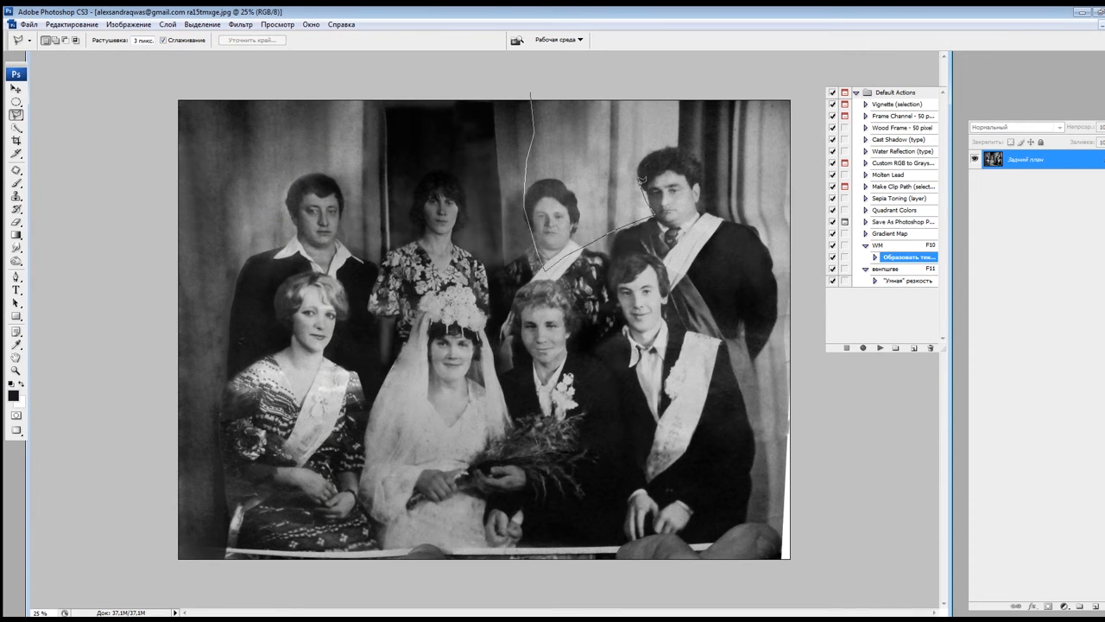
pyautogui.moveTo(641, 179); pyautogui.dragTo(647, 185)
pyautogui.hotkey('ctrl', 'j')
pyautogui.hotkey('ctrl', 'l')
# Step: Outline the curtain from the dark backdrop's edge to the sashed woman and adjust its levels
pyautogui.moveTo(493, 98)
pyautogui.mouseDown()
pyautogui.moveTo(508, 259)
pyautogui.moveTo(569, 240)
pyautogui.mouseUp()
pyautogui.moveTo(576, 187); pyautogui.dragTo(572, 97)
pyautogui.hotkey('ctrl', 'l')
# Step: Enlarge the Clone Stamp brush to 156 px and clone over the curtain beside the sashed woman's head
pyautogui.rightClick(518, 185)
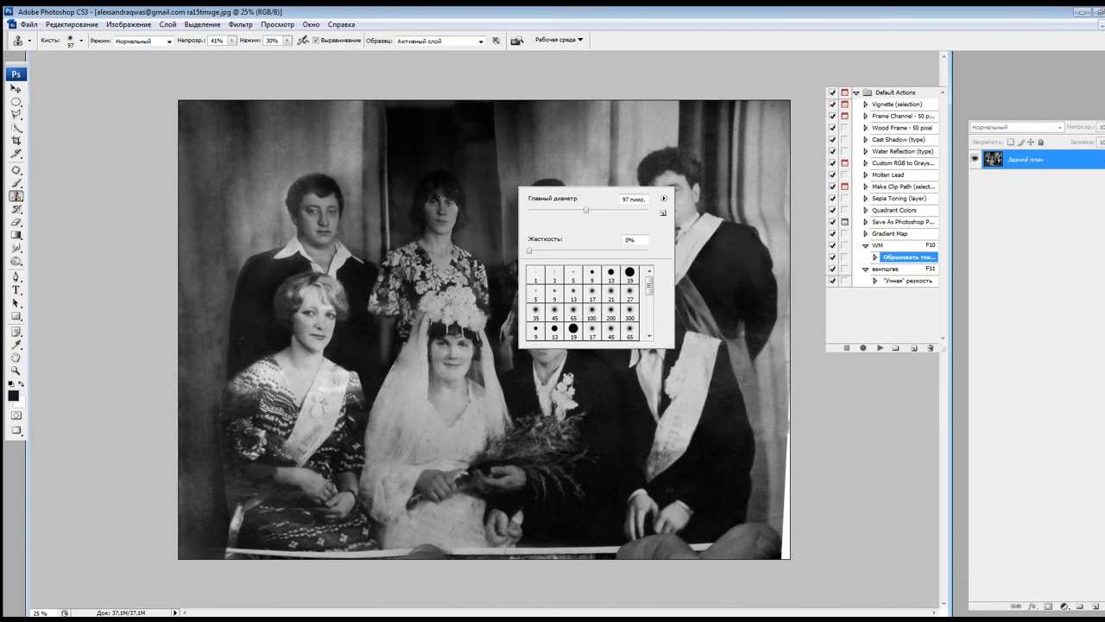
pyautogui.press('Return')
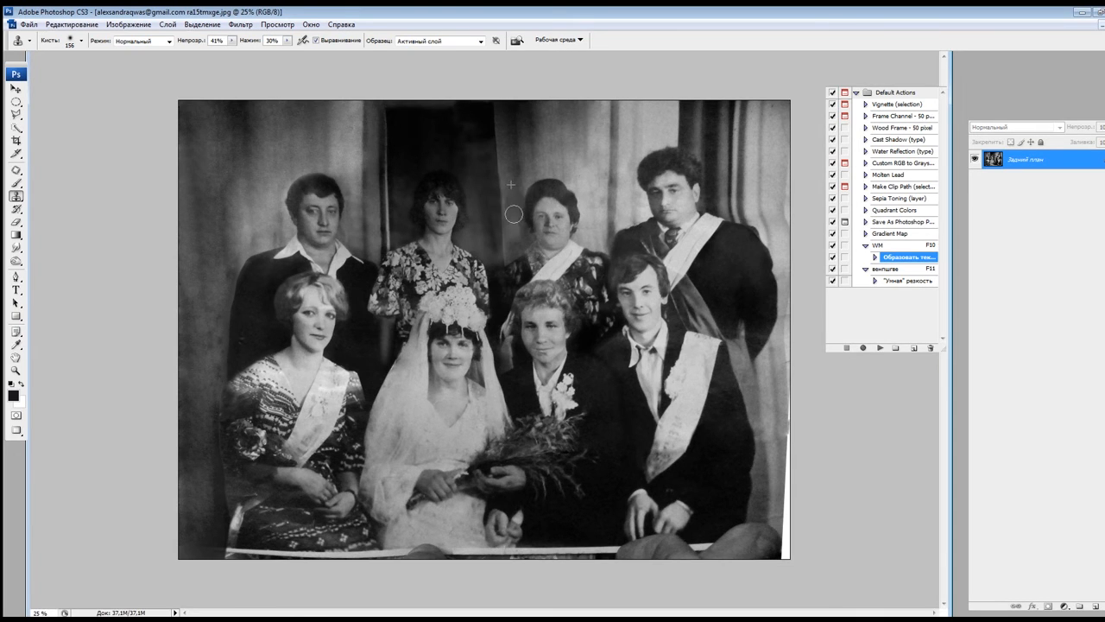
pyautogui.press('j')
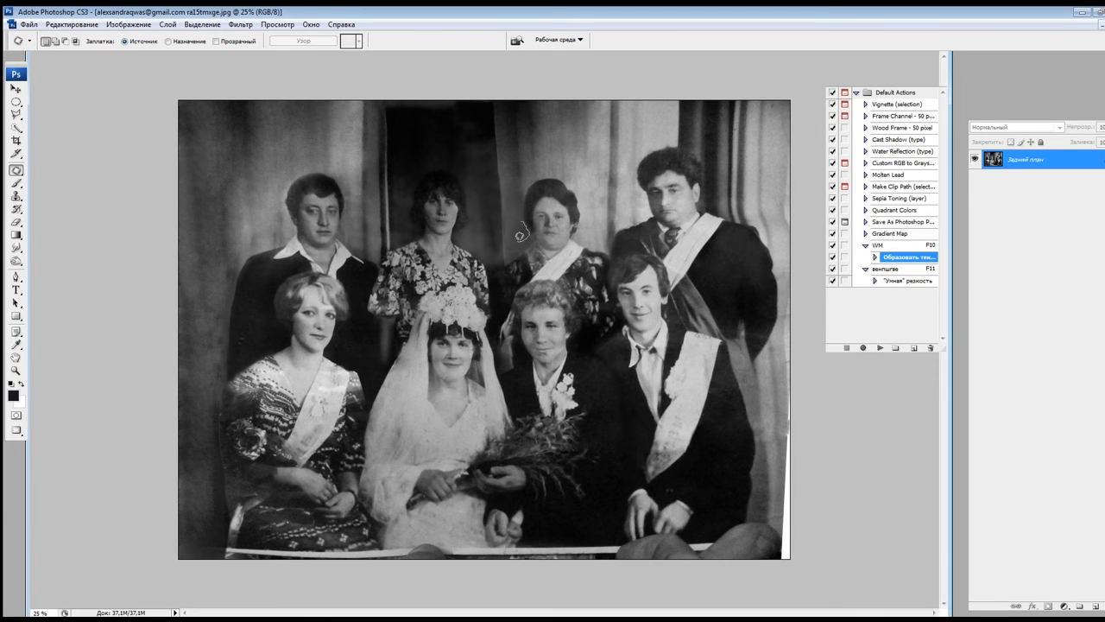
# Step: Outline the dark backdrop's edge beside the sashed woman, clone inside it, and deselect
pyautogui.click(16, 114)
pyautogui.moveTo(497, 168)
pyautogui.mouseDown()
pyautogui.moveTo(504, 235)
pyautogui.moveTo(494, 170)
pyautogui.moveTo(473, 254)
pyautogui.moveTo(490, 136)
pyautogui.mouseUp()
pyautogui.click(15, 197)
pyautogui.rightClick(490, 175)
pyautogui.click(15, 102)
pyautogui.click(493, 207)
# Step: Patch the long strip along the dark backdrop's edge between the two standing women, and deselect
pyautogui.click(16, 170)
pyautogui.moveTo(478, 185)
pyautogui.mouseDown()
pyautogui.moveTo(577, 140)
pyautogui.moveTo(577, 164)
pyautogui.mouseUp()
pyautogui.moveTo(486, 124)
pyautogui.mouseDown()
pyautogui.moveTo(457, 115)
pyautogui.moveTo(486, 123)
pyautogui.mouseUp()
pyautogui.moveTo(494, 160); pyautogui.dragTo(492, 273)
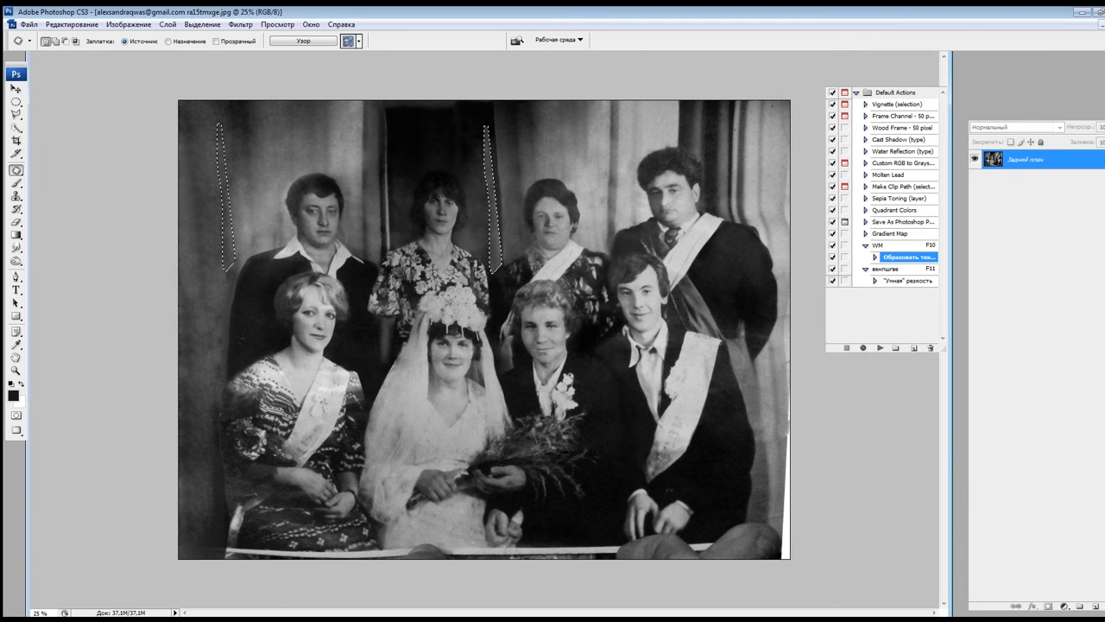
pyautogui.hotkey('ctrl', 'd')
# Step: Adjust the tone along the dark backdrop's edge with a toning brush
pyautogui.hotkey('ctrl', '+')
pyautogui.hotkey('ctrl', '+')
pyautogui.hotkey('ctrl', '+')
pyautogui.hotkey('ctrl', '+')
pyautogui.click(16, 261)
pyautogui.click(182, 42)
pyautogui.click(142, 52)
pyautogui.moveTo(356, 377)
pyautogui.mouseDown()
pyautogui.moveTo(375, 306)
pyautogui.moveTo(358, 340)
pyautogui.mouseUp()
# Step: Outline an area of the dark backdrop near its edge, retouch its tone inside the selection, and deselect
pyautogui.click(16, 114)
pyautogui.click(334, 393)
pyautogui.click(382, 453)
pyautogui.click(326, 517)
pyautogui.click(262, 526)
pyautogui.click(185, 320)
pyautogui.doubleClick(229, 226)
pyautogui.click(15, 261)
pyautogui.hotkey('ctrl', 'd')
pyautogui.hotkey('ctrl', '-')
pyautogui.hotkey('ctrl', '-')
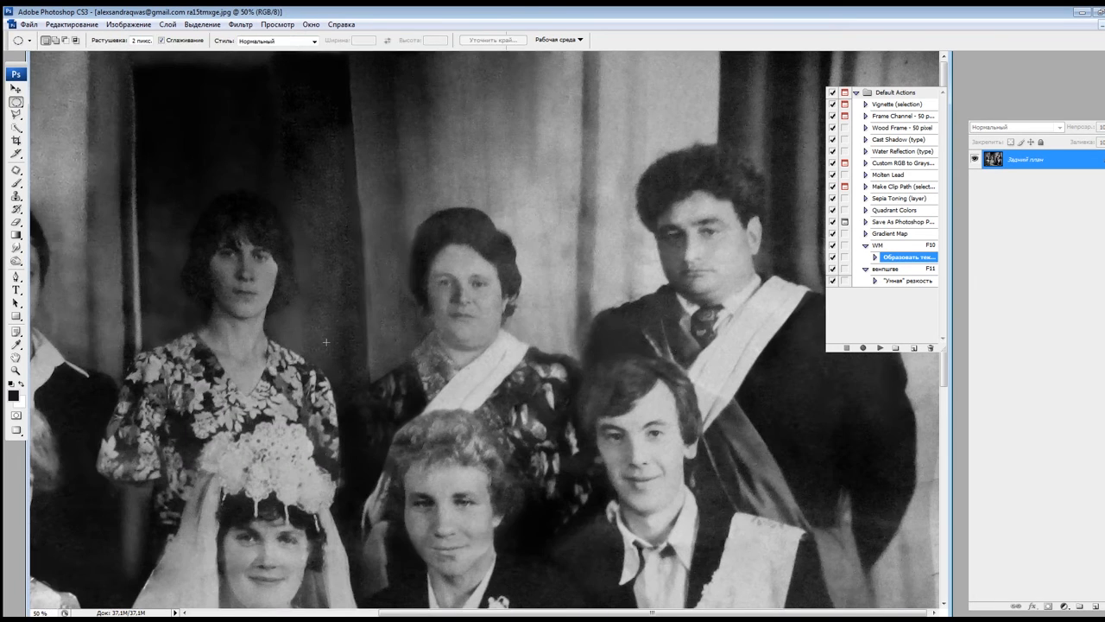
# Step: Patch the blemishes on the sashed woman's cheek and along her jaw and hair edge
pyautogui.press('j')
pyautogui.hotkey('ctrl', '+')
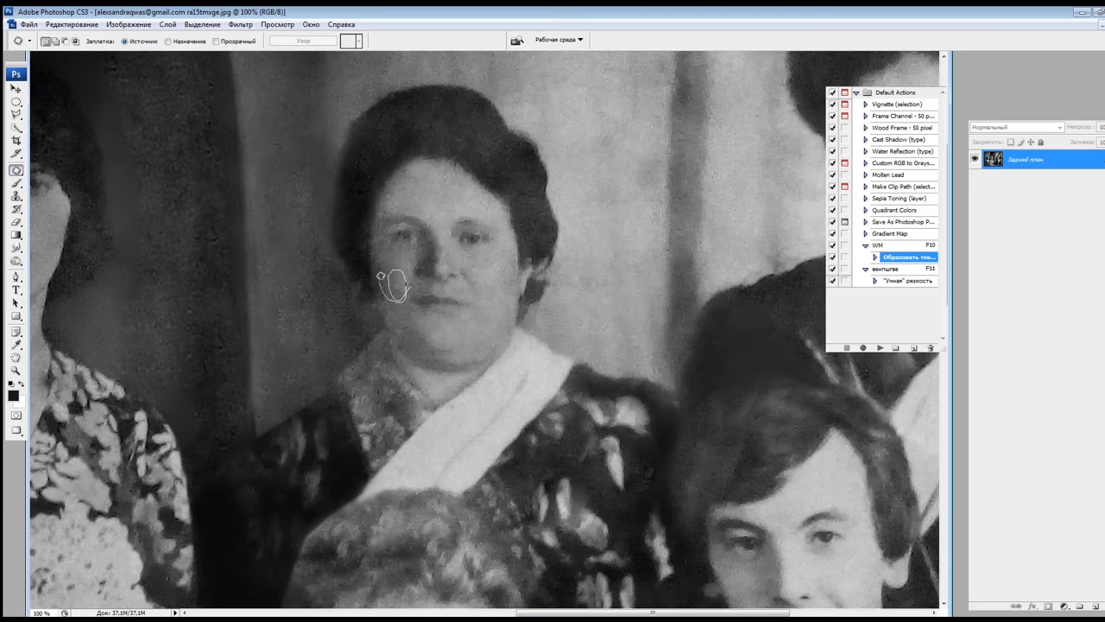
pyautogui.moveTo(441, 182)
pyautogui.mouseDown()
pyautogui.moveTo(395, 333)
pyautogui.moveTo(378, 320)
pyautogui.moveTo(405, 341)
pyautogui.mouseUp()
pyautogui.hotkey('ctrl', 'd')
pyautogui.moveTo(492, 360); pyautogui.dragTo(485, 335)
pyautogui.scroll(-5, 479, 268)
pyautogui.scroll(5, 563, 223)
pyautogui.hotkey('ctrl', 'd')
pyautogui.moveTo(486, 335)
pyautogui.mouseDown()
pyautogui.moveTo(495, 295)
pyautogui.moveTo(467, 346)
pyautogui.mouseUp()
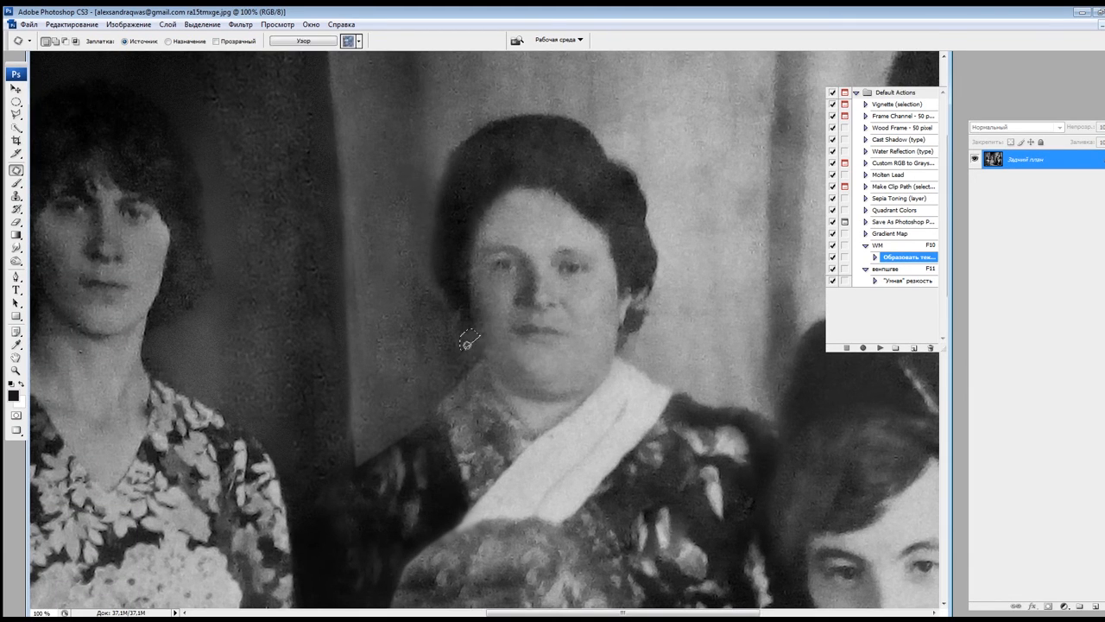
# Step: Deselect and crop the photo's outer edges so the frame fits closely around the wedding group
pyautogui.hotkey('ctrl', 'd')
pyautogui.scroll(-4, 466, 342)
pyautogui.click(217, 410)
pyautogui.click(568, 235)
pyautogui.hotkey('ctrl', 'd')
pyautogui.click(17, 141)
pyautogui.moveTo(198, 107)
pyautogui.mouseDown()
pyautogui.moveTo(789, 530)
pyautogui.moveTo(784, 540)
pyautogui.mouseUp()
pyautogui.press('Return')
# Step: Clone over the leftover light patch in the photo's lower-right corner with a 58 px Clone Stamp brush
pyautogui.press('s')
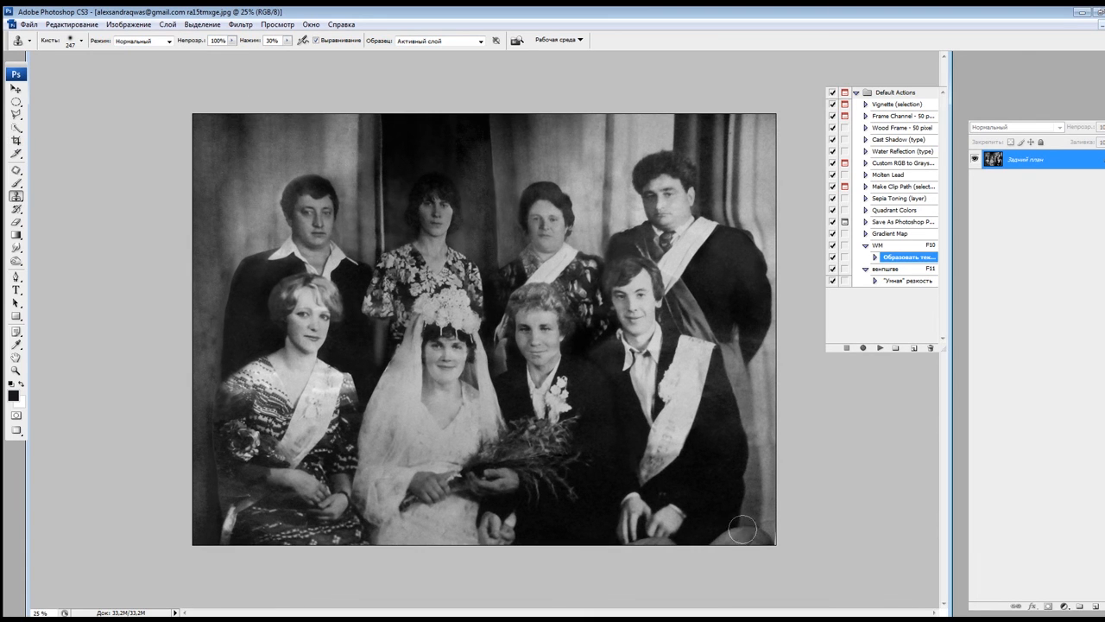
pyautogui.rightClick(720, 517)
pyautogui.moveTo(771, 473); pyautogui.dragTo(748, 473)
pyautogui.press('Return')
pyautogui.scroll(2, 722, 527)
pyautogui.keyDown('alt'); pyautogui.click(768, 587); pyautogui.keyUp('alt')
pyautogui.moveTo(736, 602)
pyautogui.mouseDown()
pyautogui.moveTo(674, 592)
pyautogui.moveTo(665, 603)
pyautogui.moveTo(624, 604)
pyautogui.mouseUp()
pyautogui.hscroll(-1, 670, 603)
pyautogui.hscroll(1, 671, 603)
pyautogui.click(672, 592)
pyautogui.keyDown('ctrl'); pyautogui.click(792, 557); pyautogui.keyUp('ctrl')
pyautogui.click(567, 232)
pyautogui.scroll(-2, 567, 229)
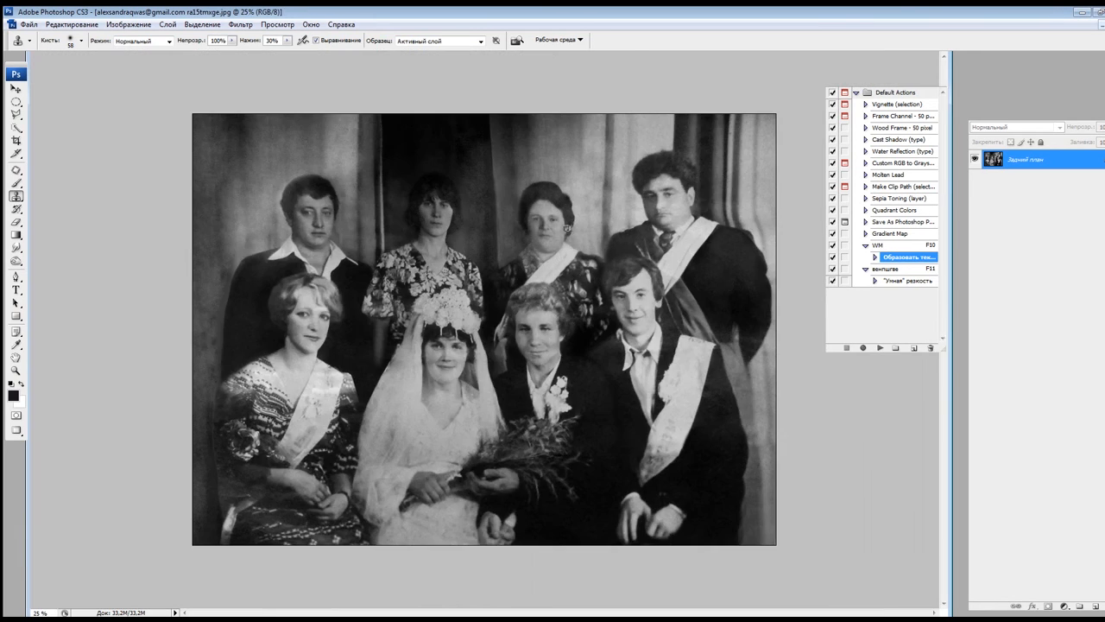
# Step: Save the retouched photo over its existing JPEG file, accepting the JPEG options
pyautogui.scroll(2, 444, 392)
pyautogui.scroll(-2, 455, 367)
pyautogui.hotkey('ctrl', 's')
pyautogui.click(642, 177)
# Step: Show the edit history and save a JPEG copy with a hyphen added to the end of the file name
pyautogui.click(311, 25)
pyautogui.click(328, 121)
pyautogui.hotkey('ctrl', 'shift', 's')
pyautogui.click(623, 380)
pyautogui.write('-')
pyautogui.click(904, 380)
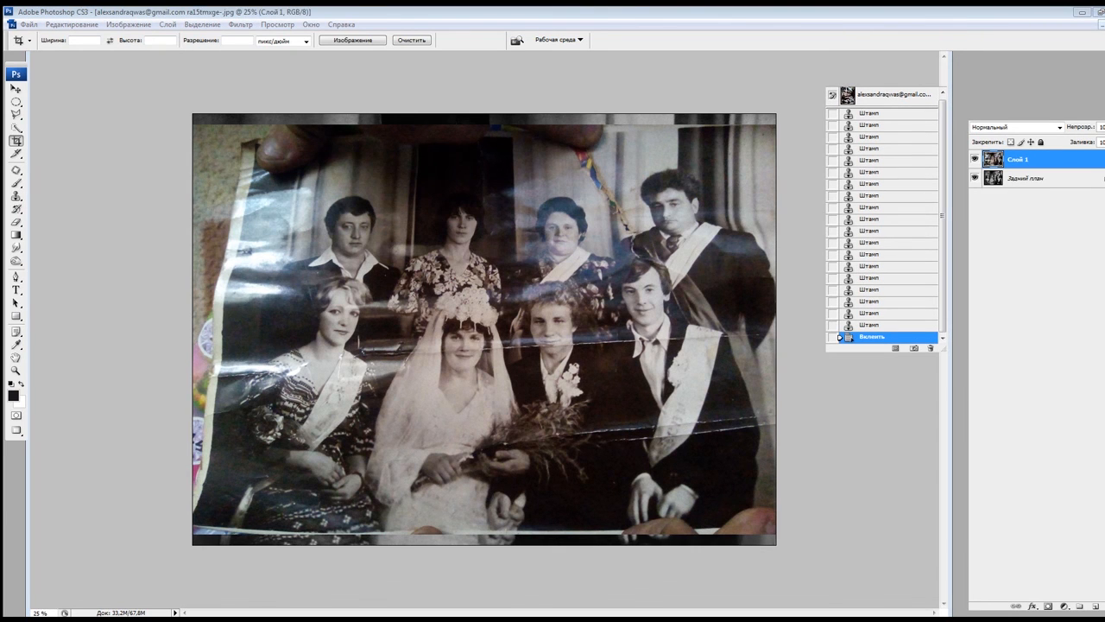
# Step: Compare the damaged original with the restored photo by repeatedly hiding and showing the original's layer, leaving it hidden
pyautogui.click(975, 159)
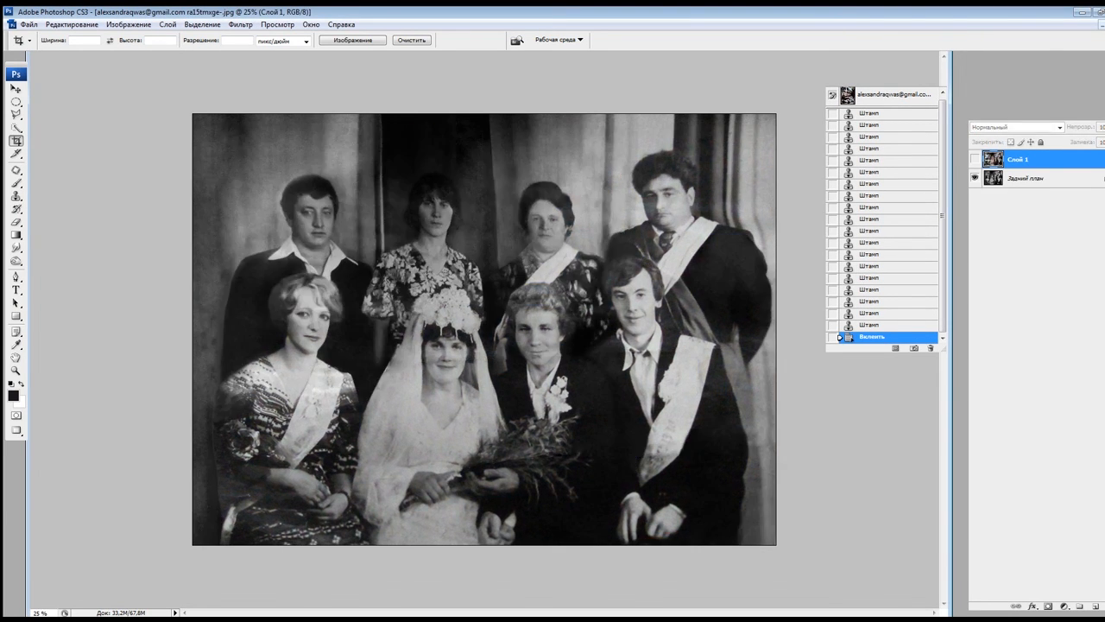
pyautogui.click(975, 159)
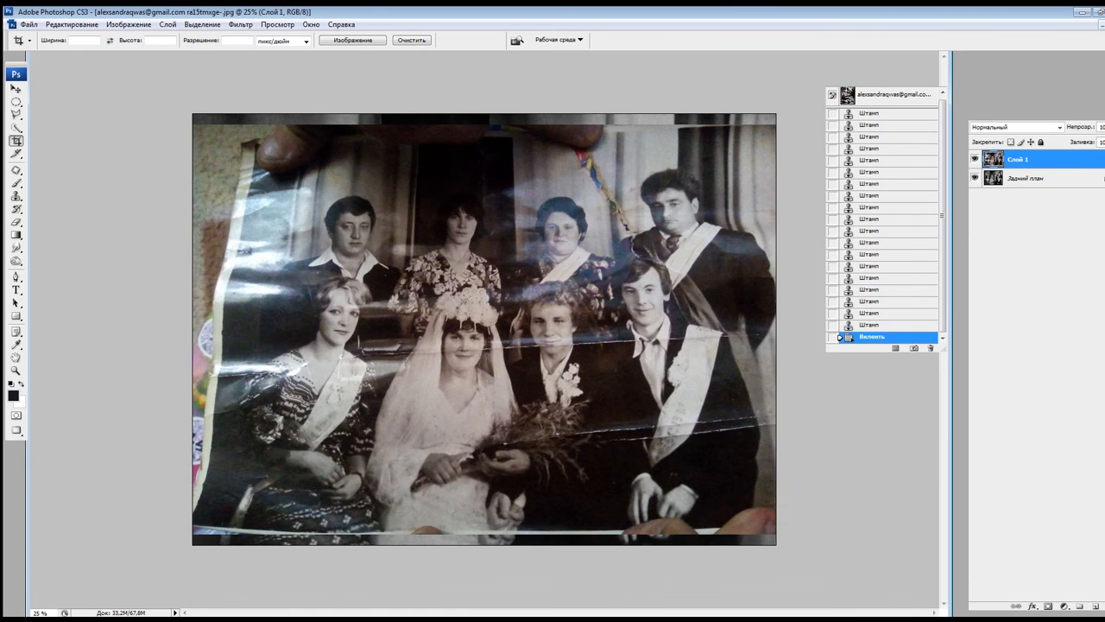
pyautogui.click(975, 159)
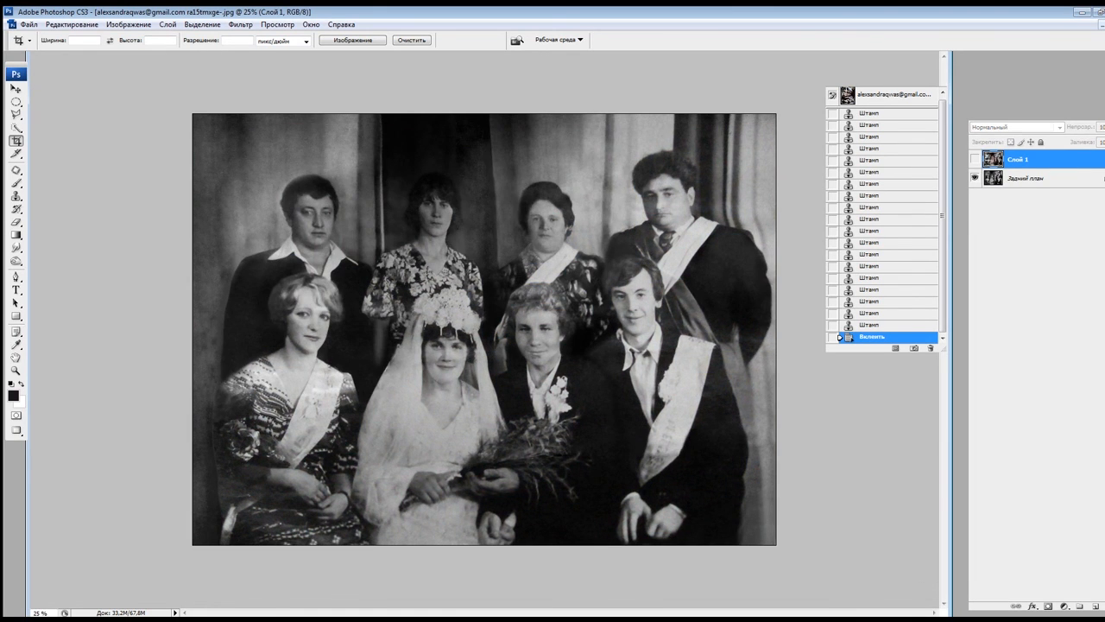
pyautogui.click(974, 159)
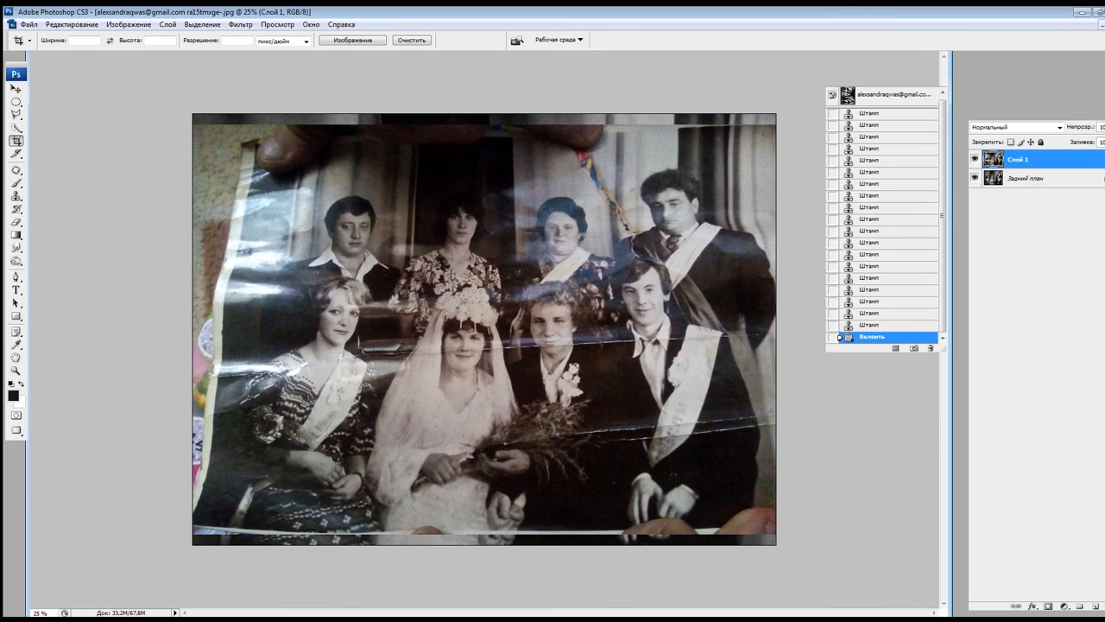
pyautogui.click(975, 159)
pyautogui.click(974, 158)
pyautogui.click(975, 159)
pyautogui.click(975, 159)
pyautogui.click(975, 158)
pyautogui.click(975, 159)
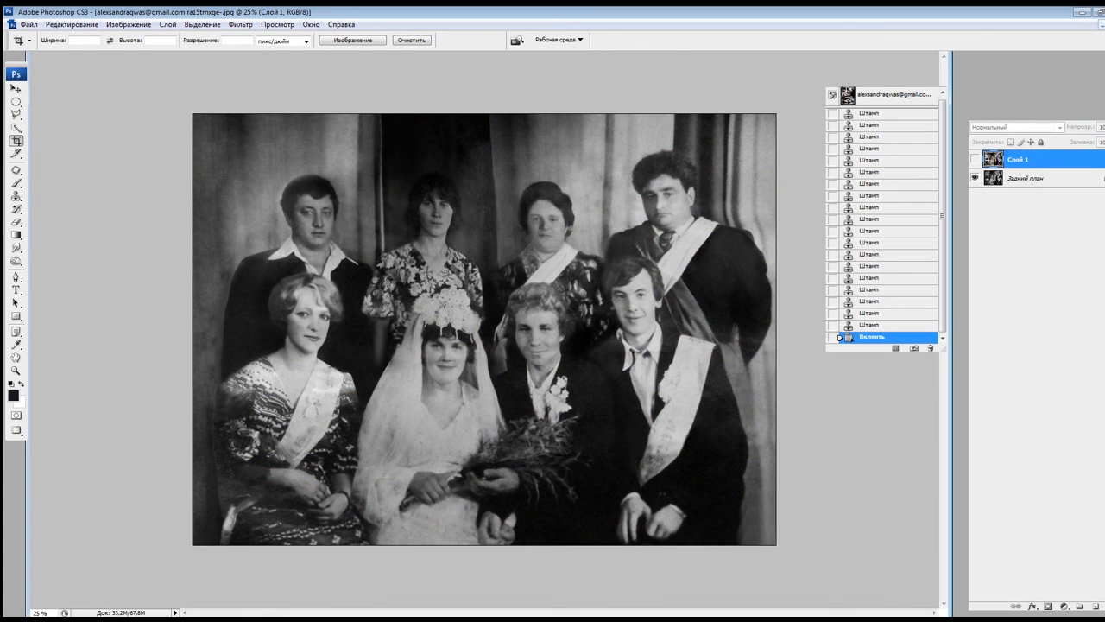
pyautogui.click(975, 158)
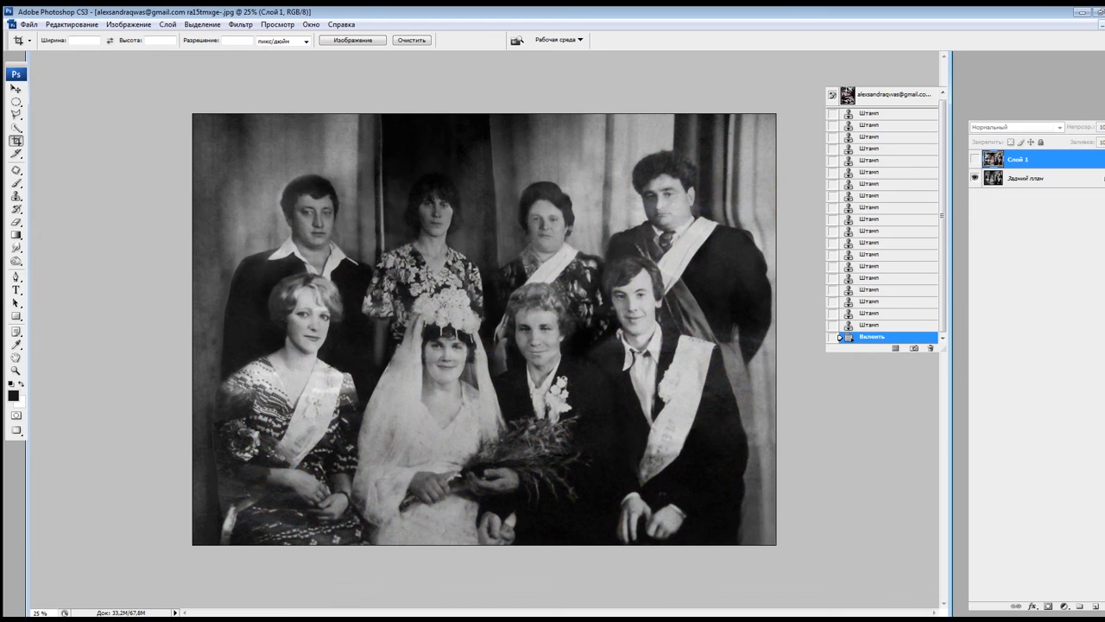